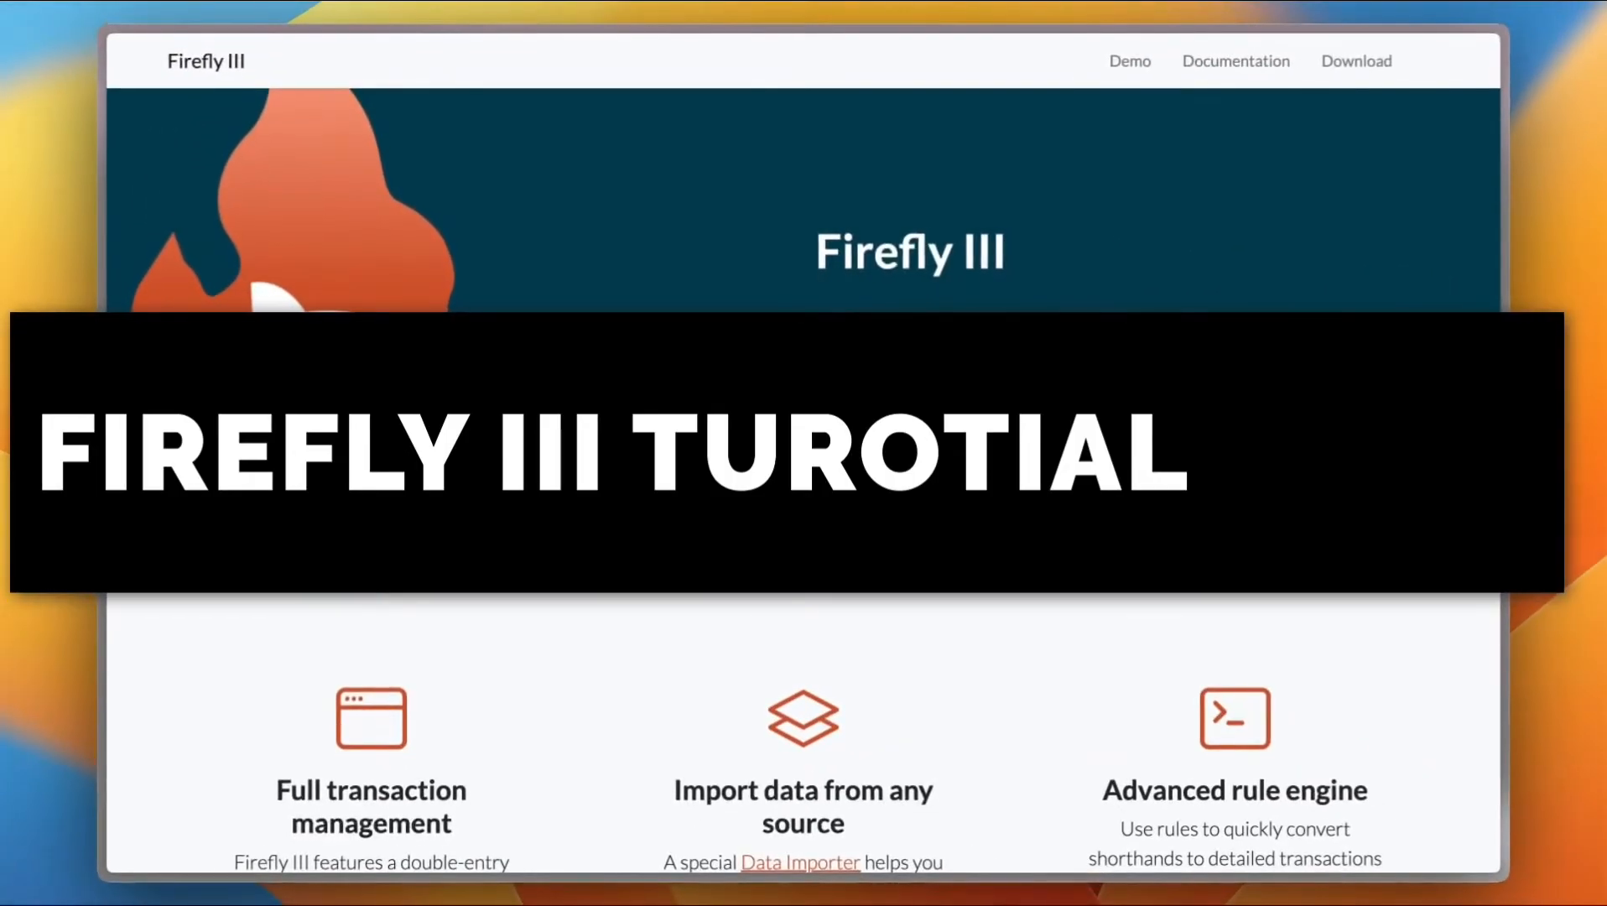
Scroll through the Firefly III homepage to read its feature descriptions
scroll(668, 411, "down", 3)
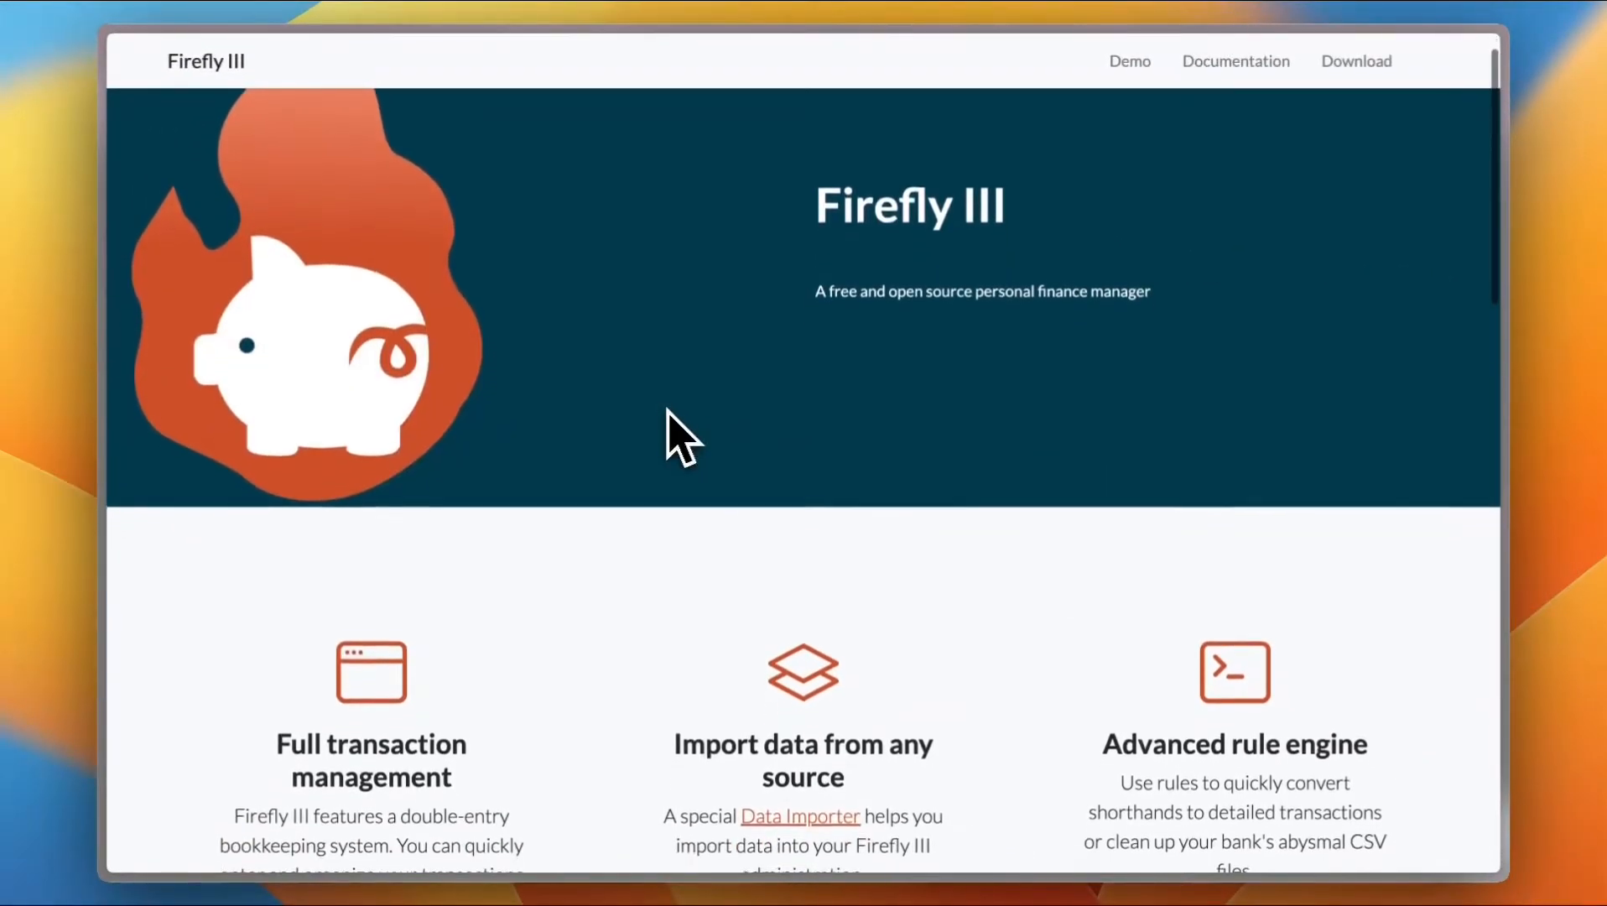
scroll(681, 436, "down", 3)
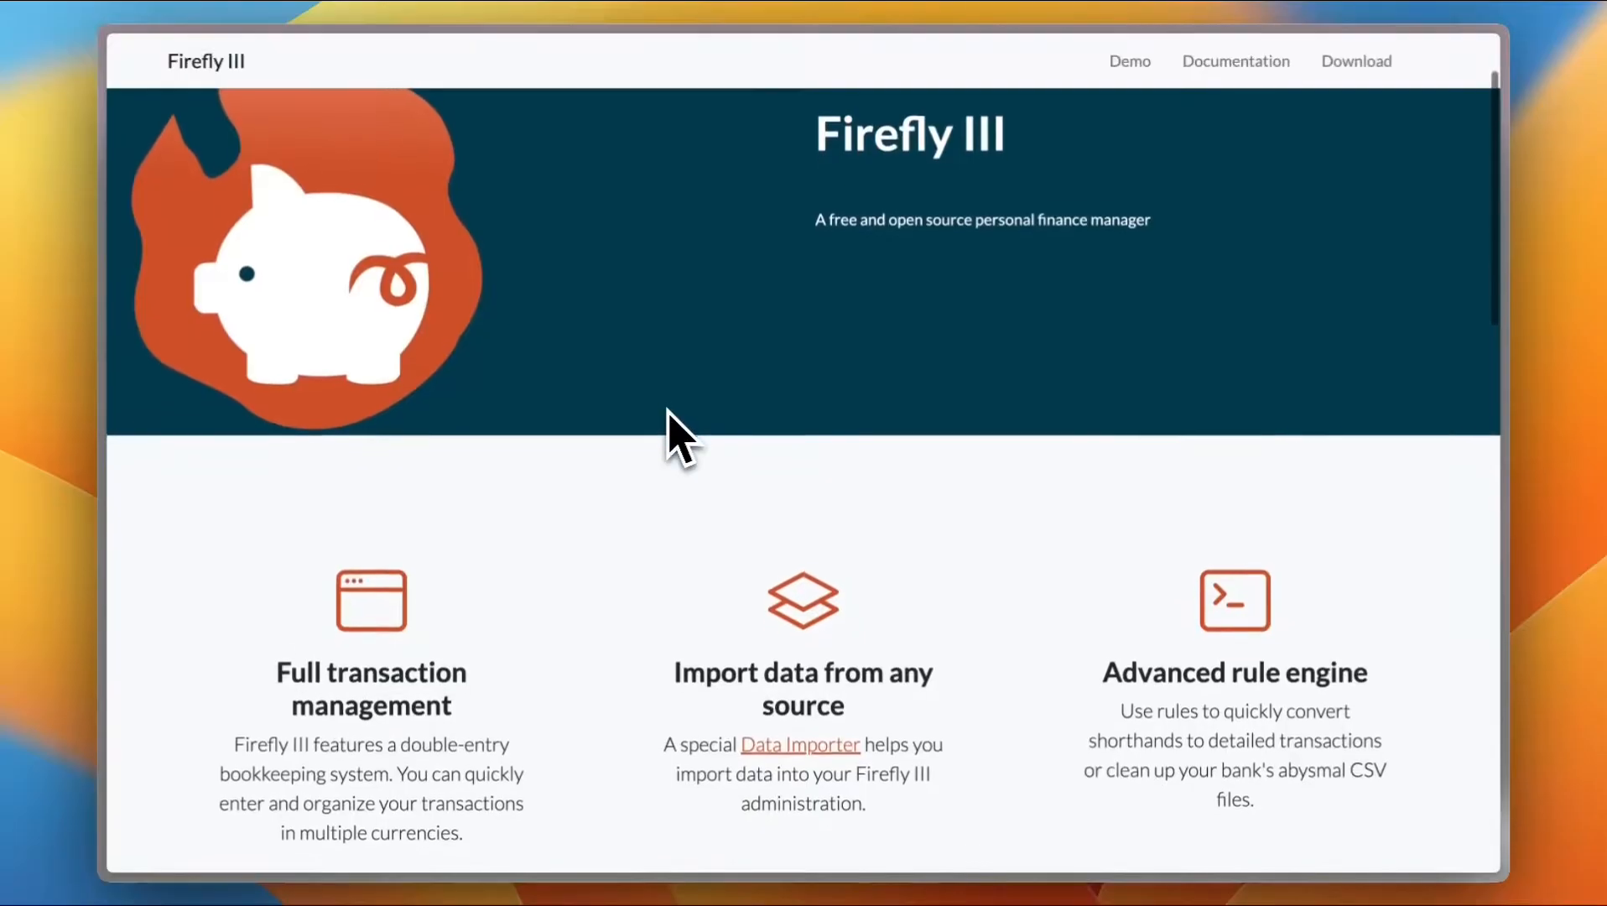
scroll(681, 436, "down", 2)
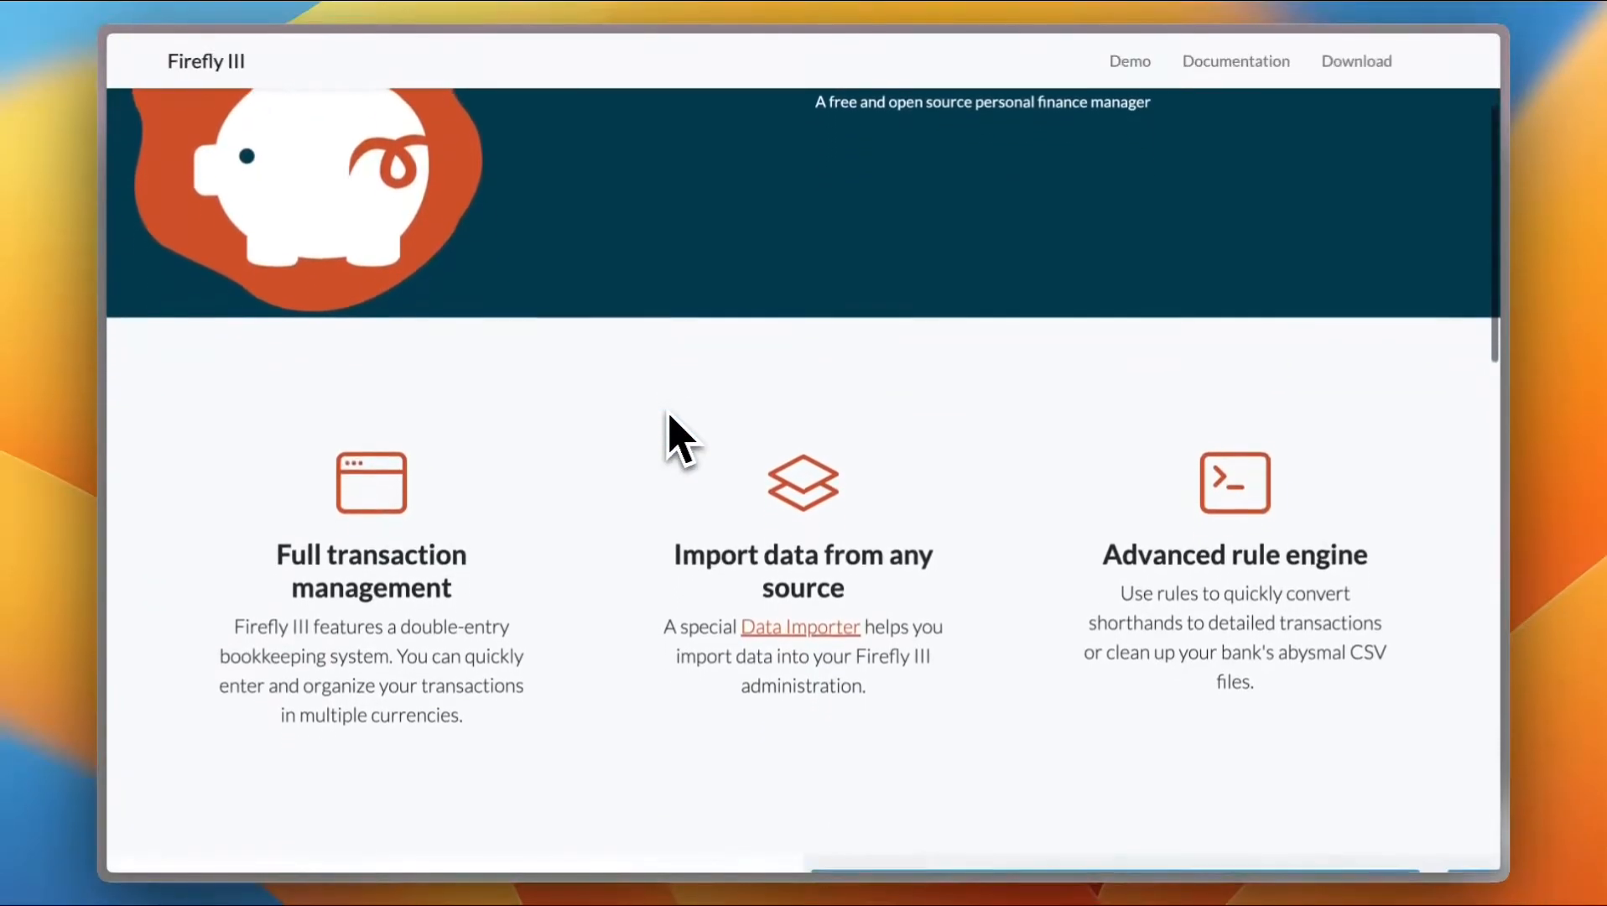
scroll(681, 437, "up", 2)
scroll(668, 413, "up", 5)
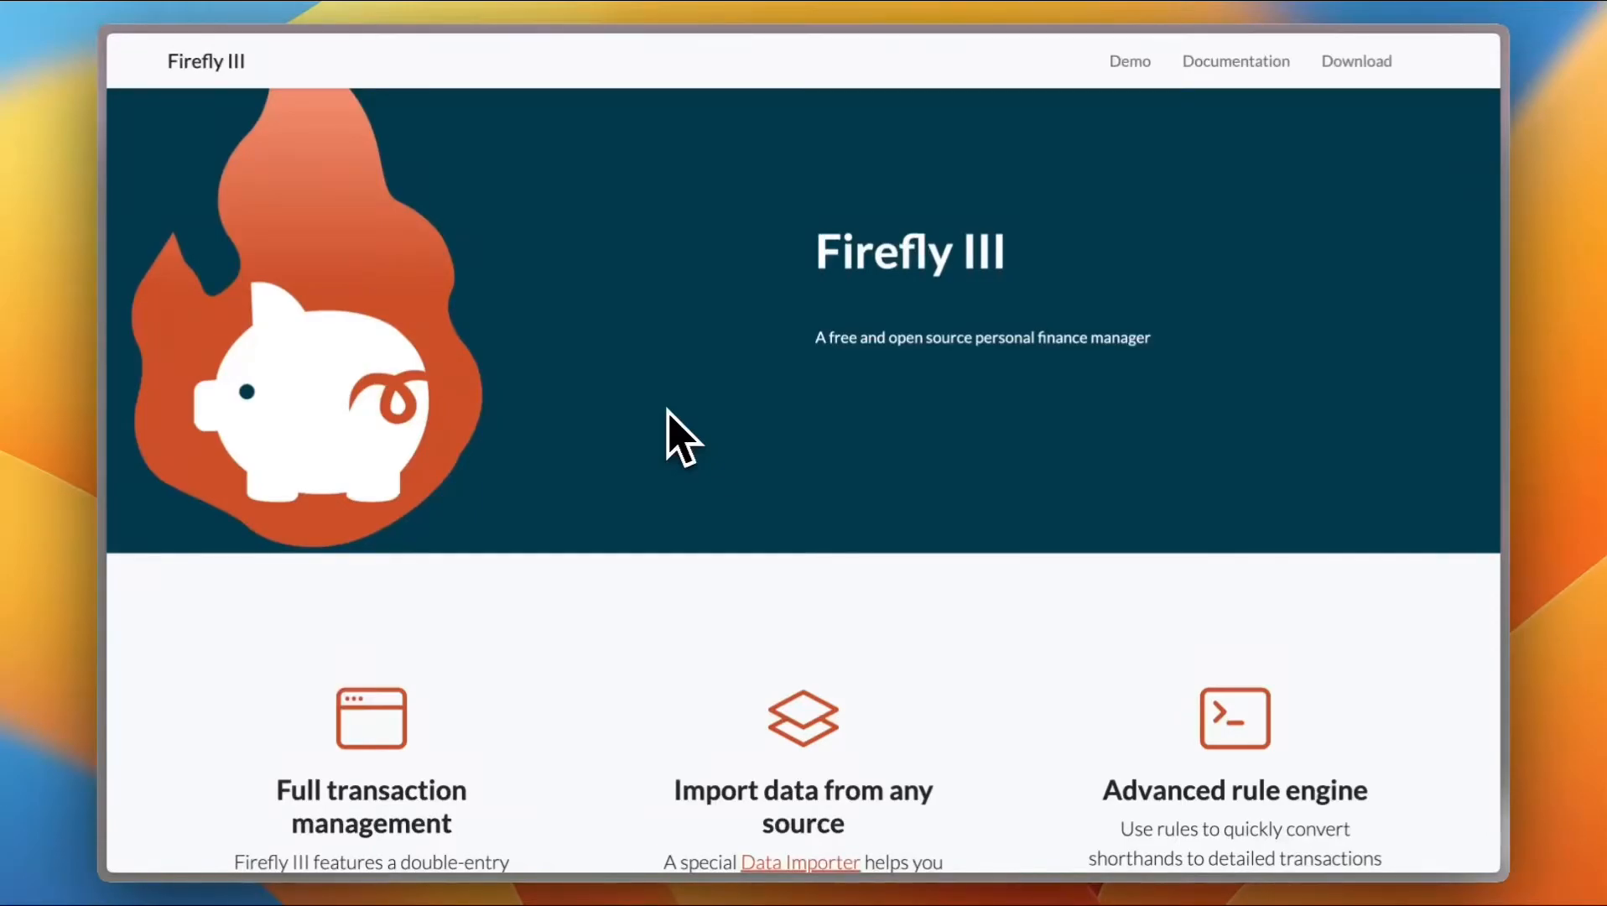
mouse_move(104, 184)
scroll(778, 405, "down", 10)
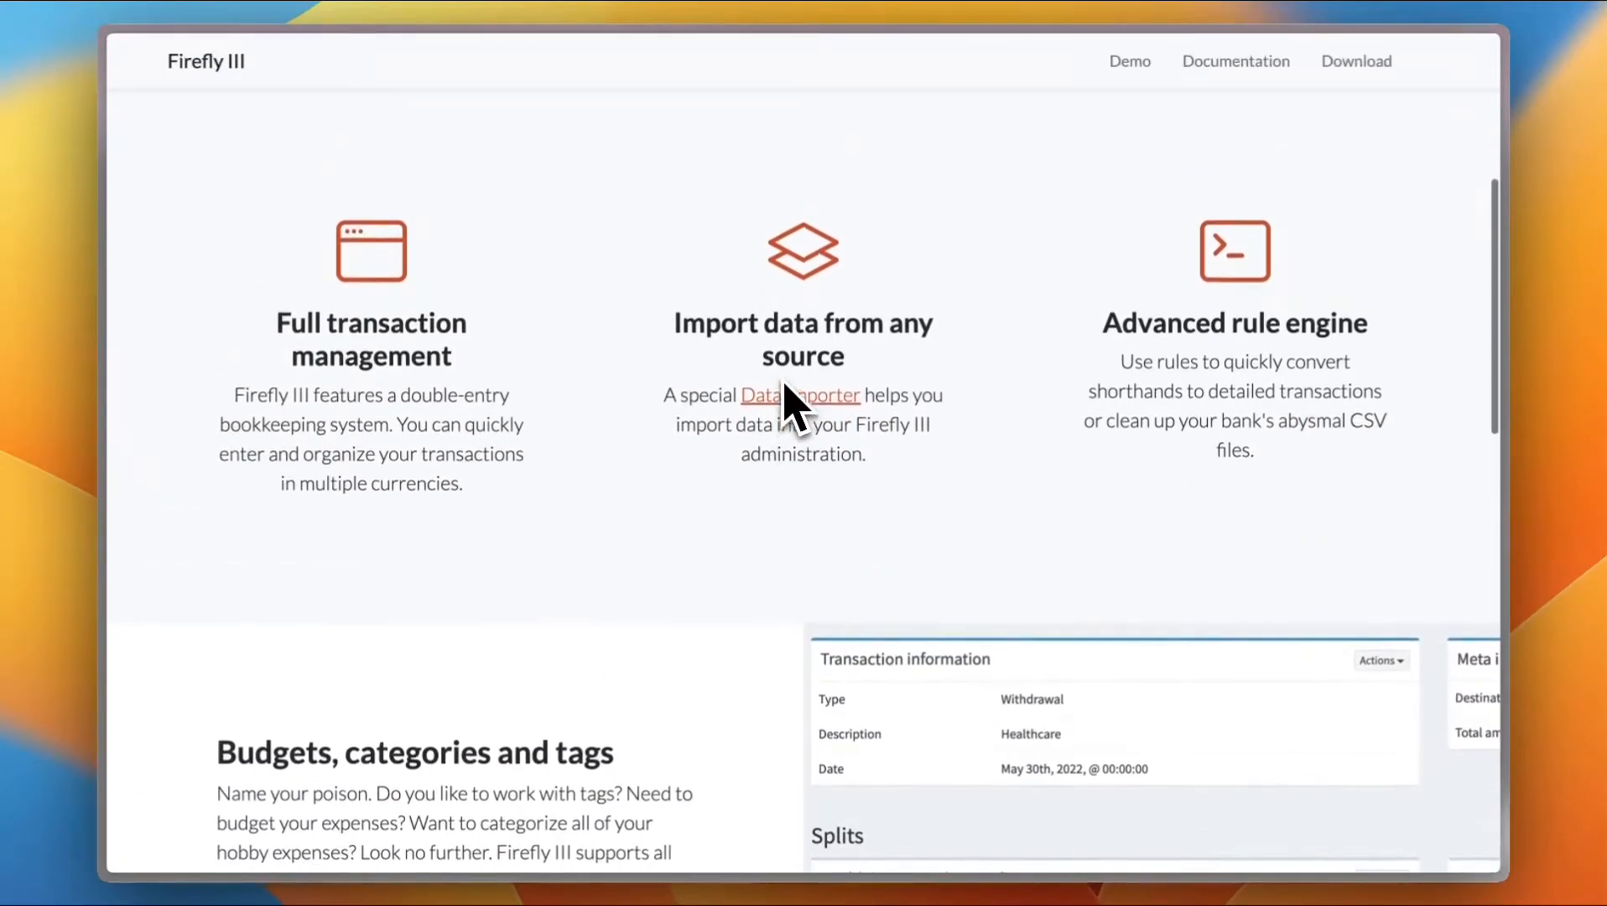
scroll(783, 386, "up", 3)
scroll(864, 312, "down", 4)
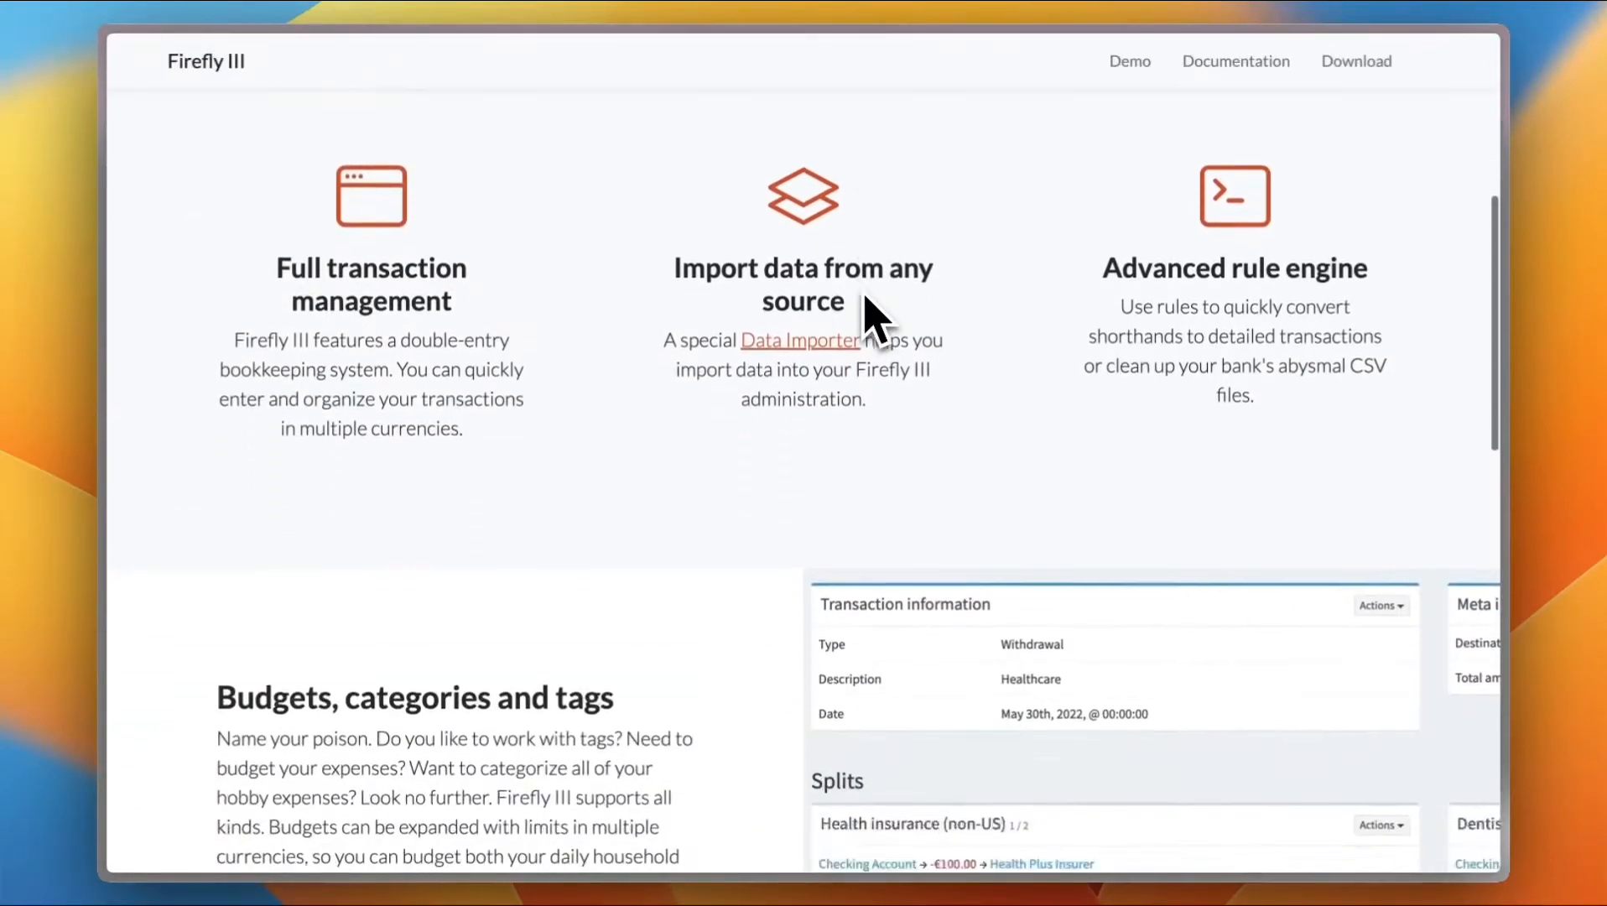
scroll(873, 319, "down", 12)
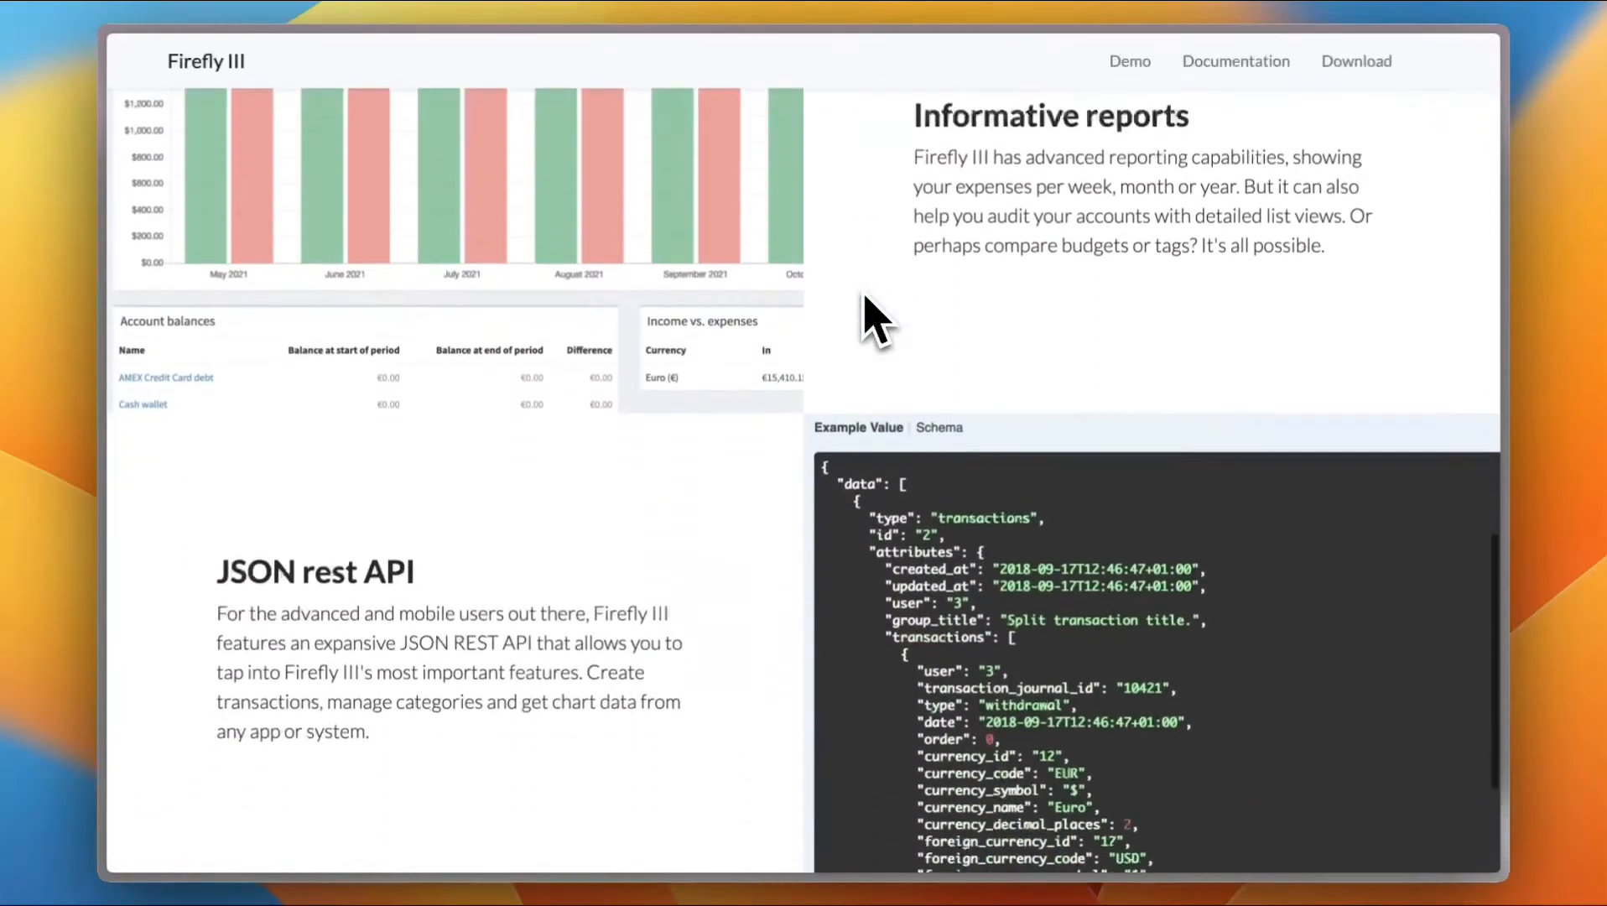
scroll(872, 317, "down", 5)
scroll(872, 317, "up", 20)
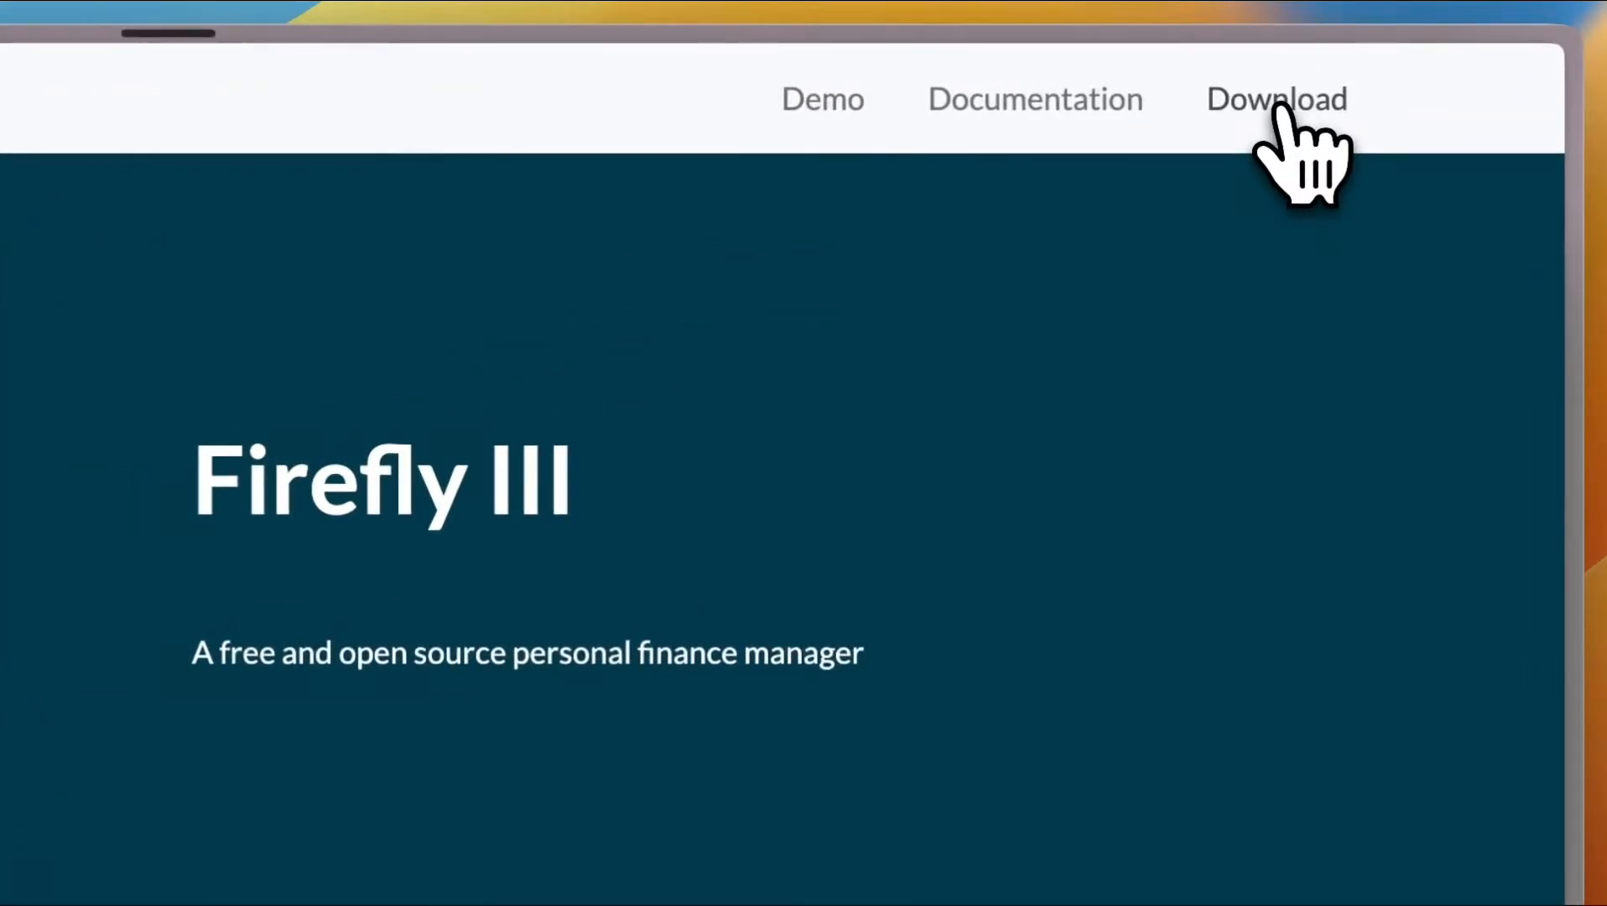
Open the project's GitHub repository from the Download link, browse it, and go back to the website
left_click(1358, 64)
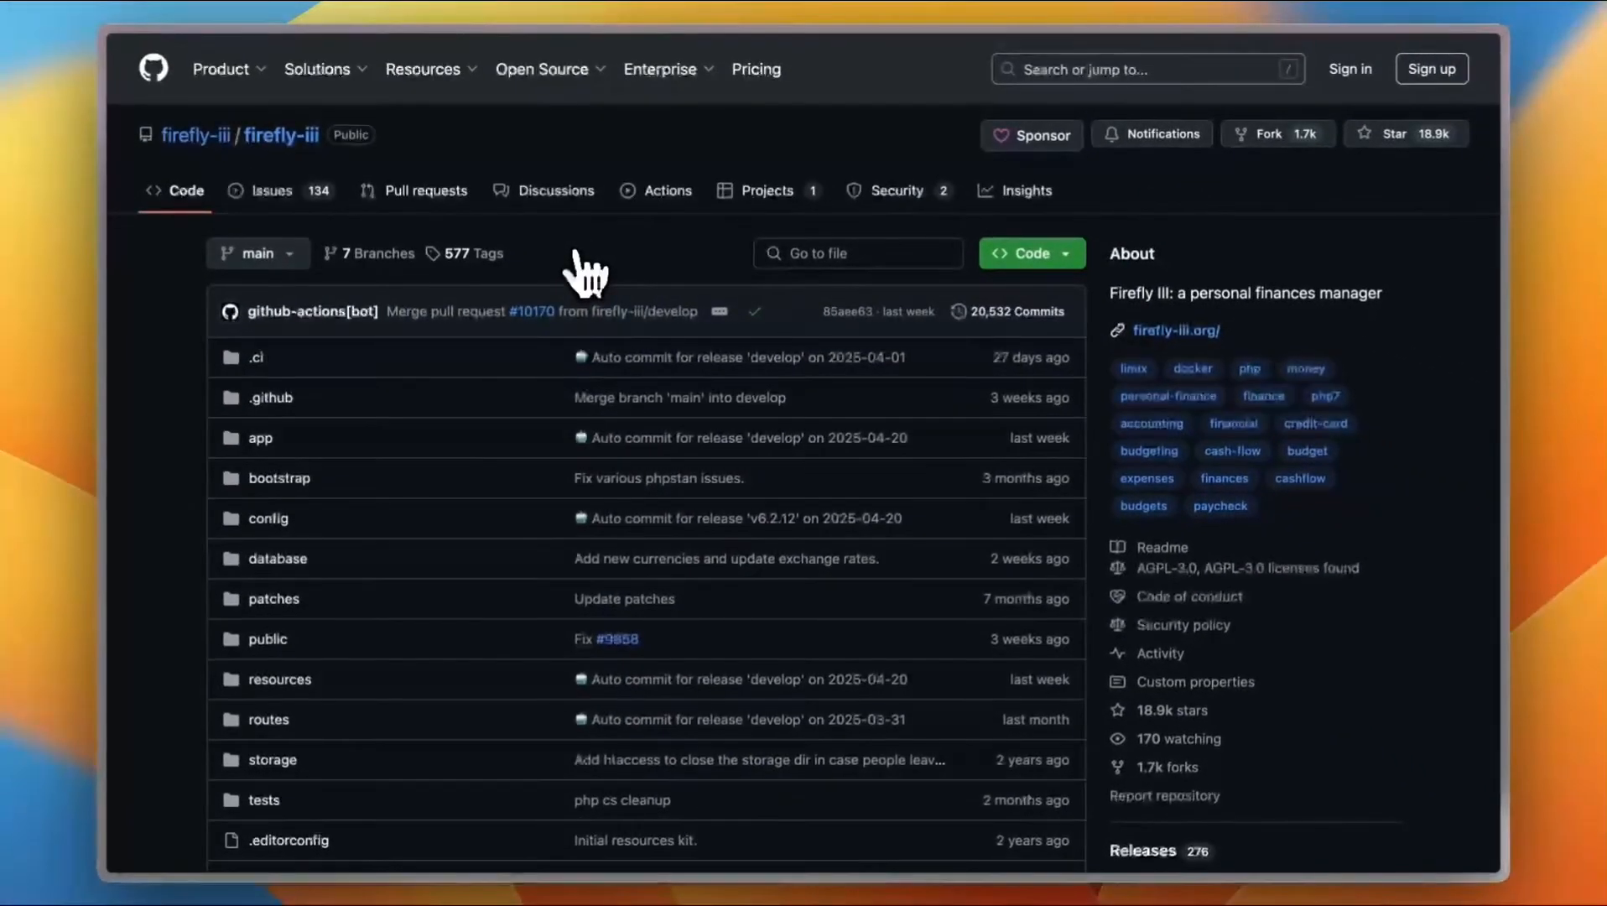
scroll(495, 444, "down", 9)
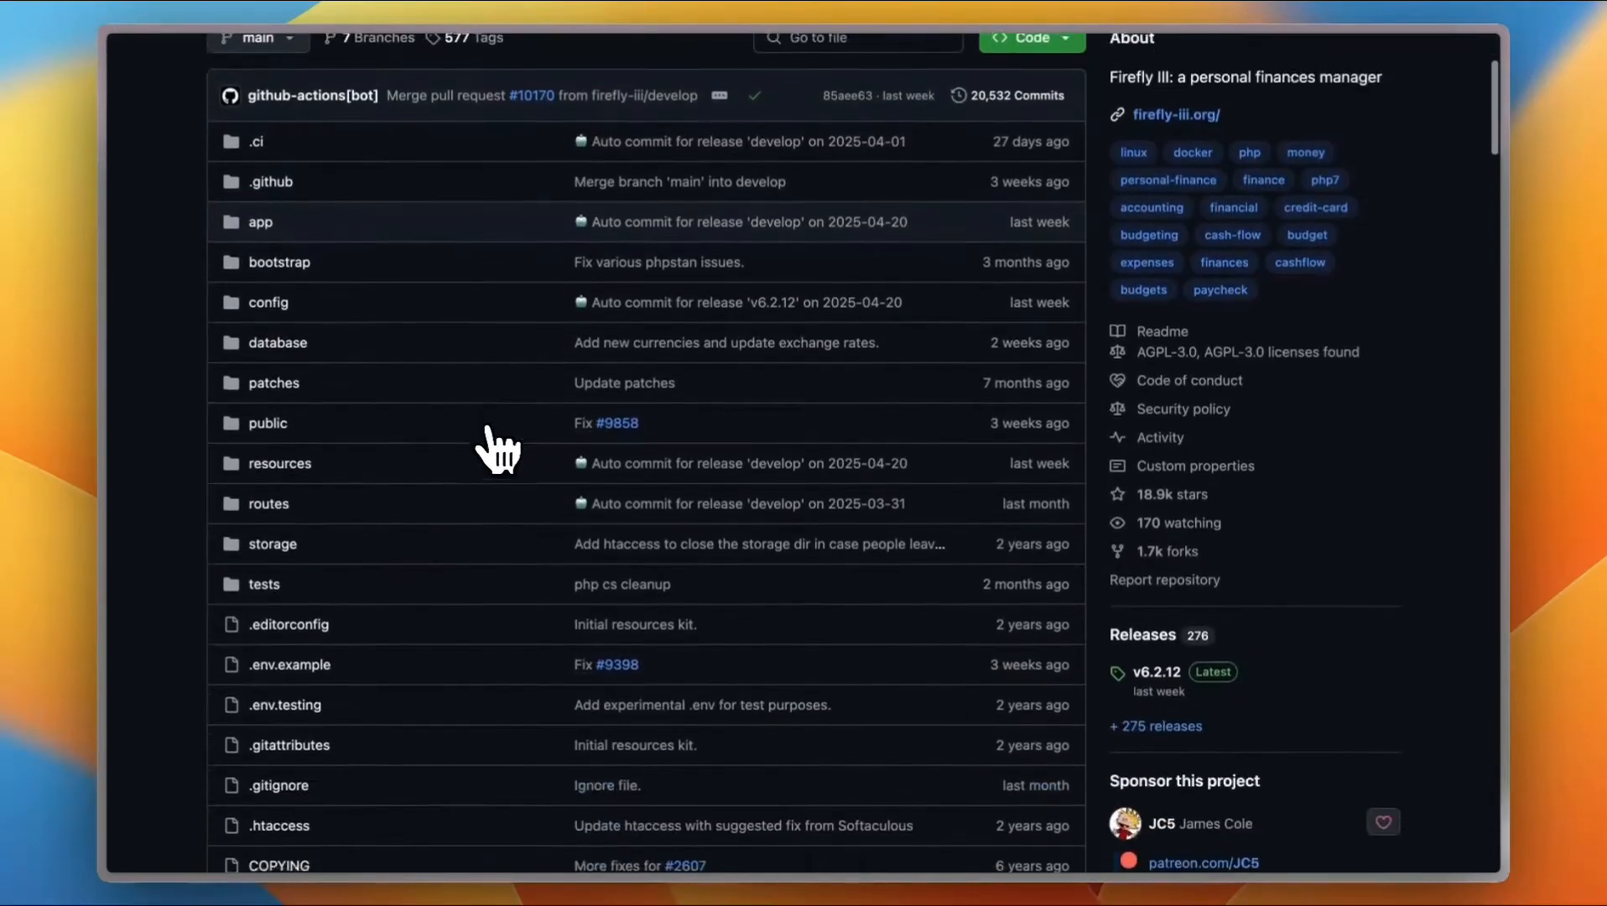
scroll(497, 449, "down", 9)
scroll(497, 449, "up", 18)
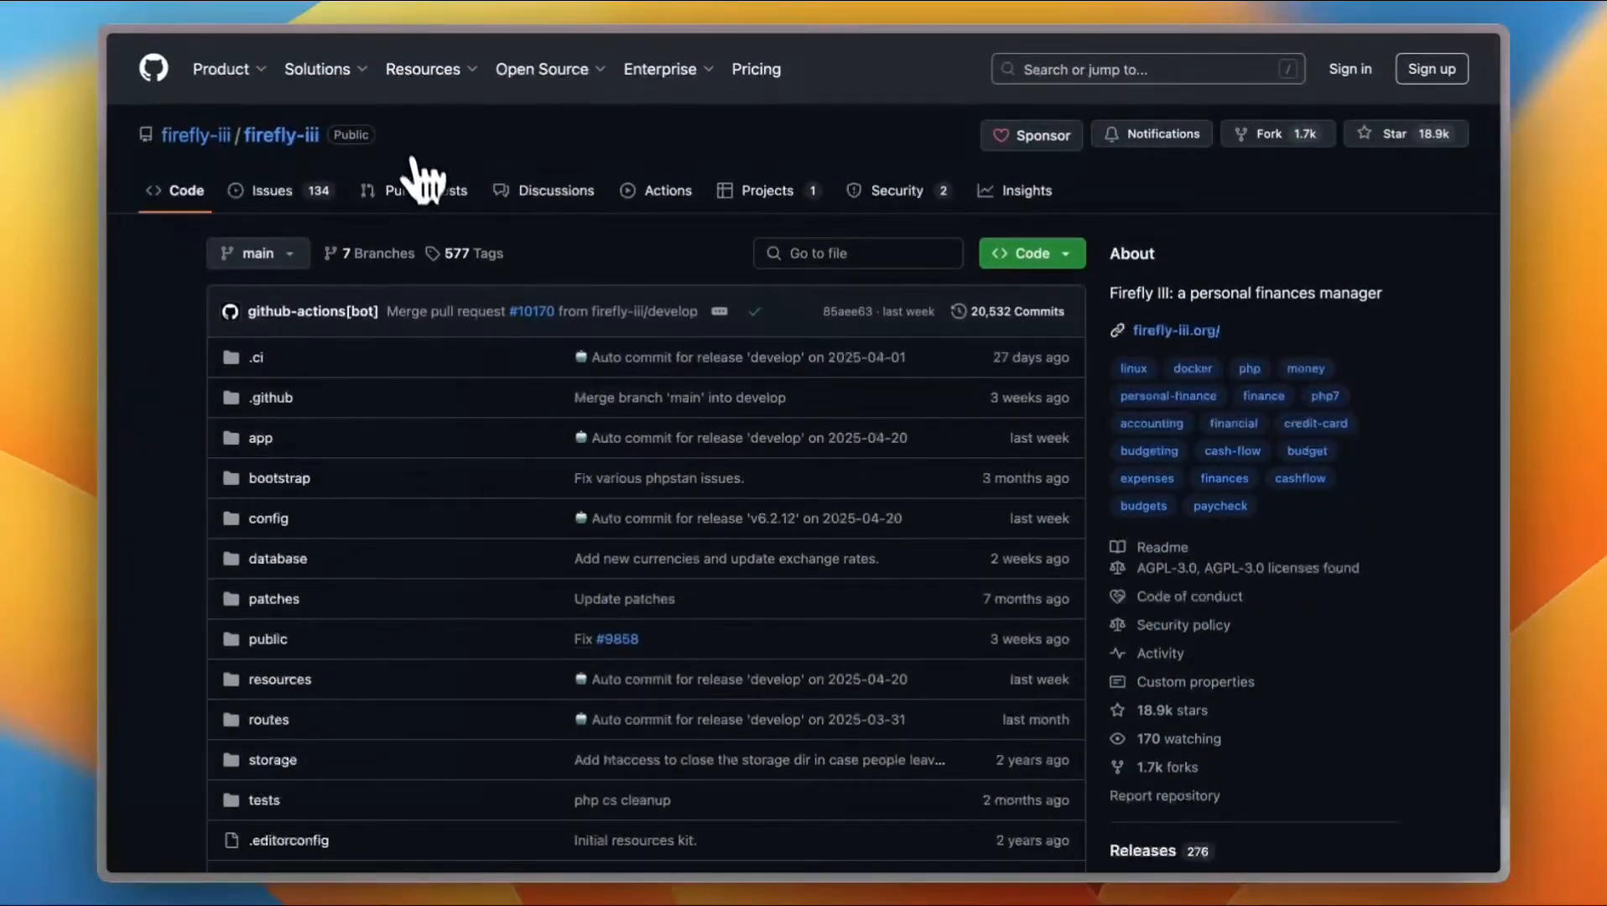
mouse_move(108, 141)
left_click(235, 53)
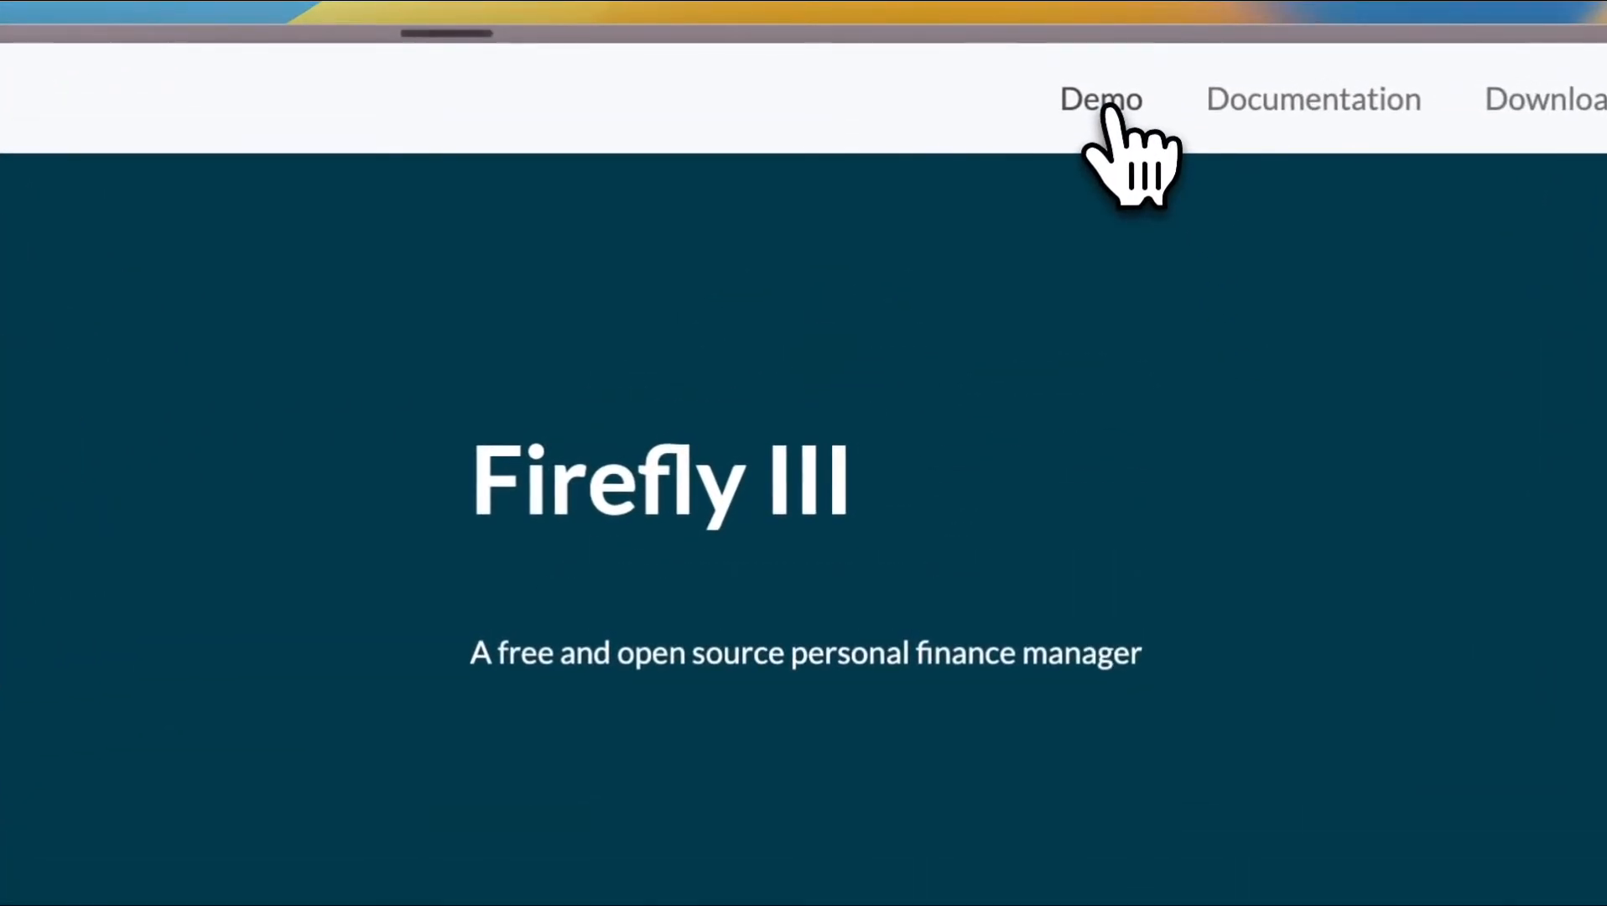
Open the live demo and scroll through its dashboard overview
left_click(1130, 61)
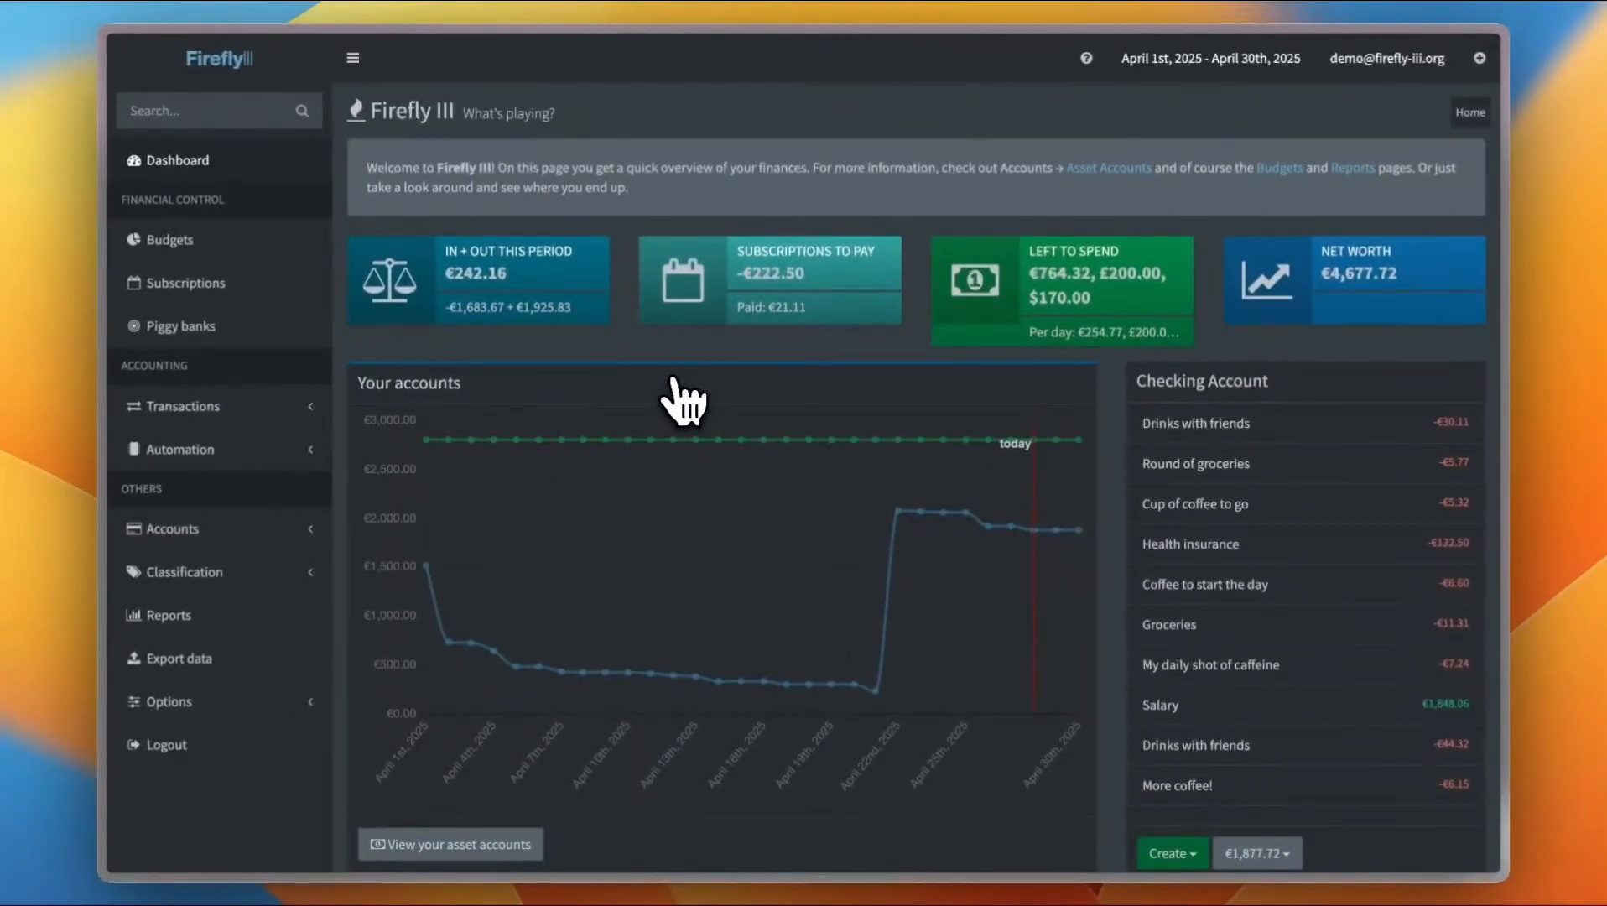
scroll(674, 382, "down", 1)
scroll(674, 382, "up", 1)
scroll(598, 526, "down", 3)
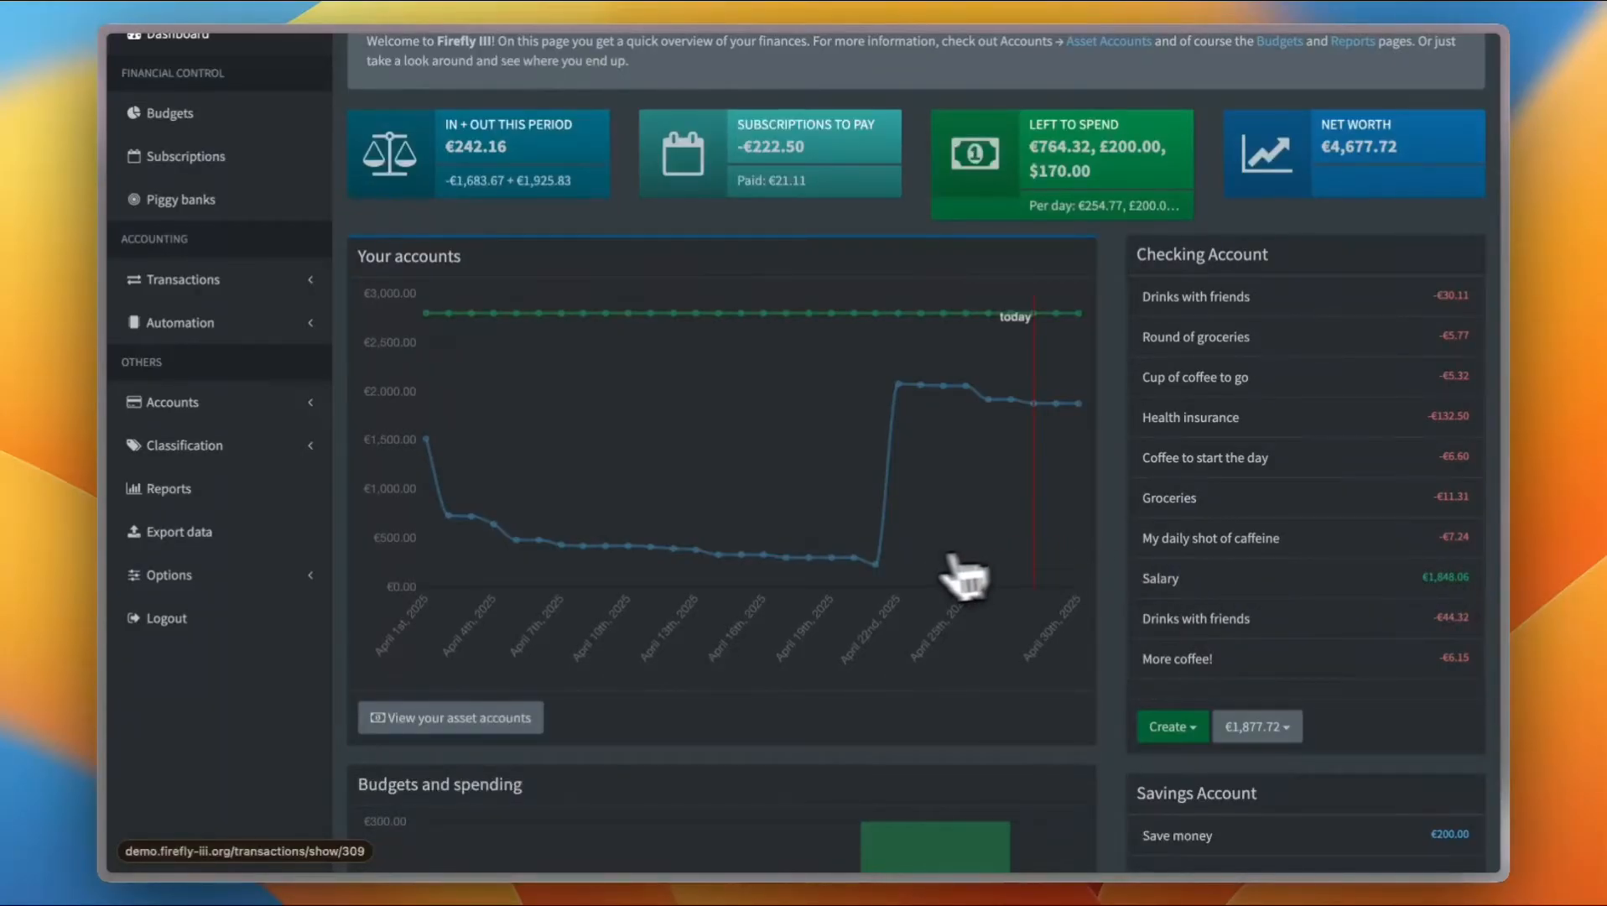
Open the Salary transaction from the Checking Account list to view its details, then return to the dashboard
mouse_move(901, 391)
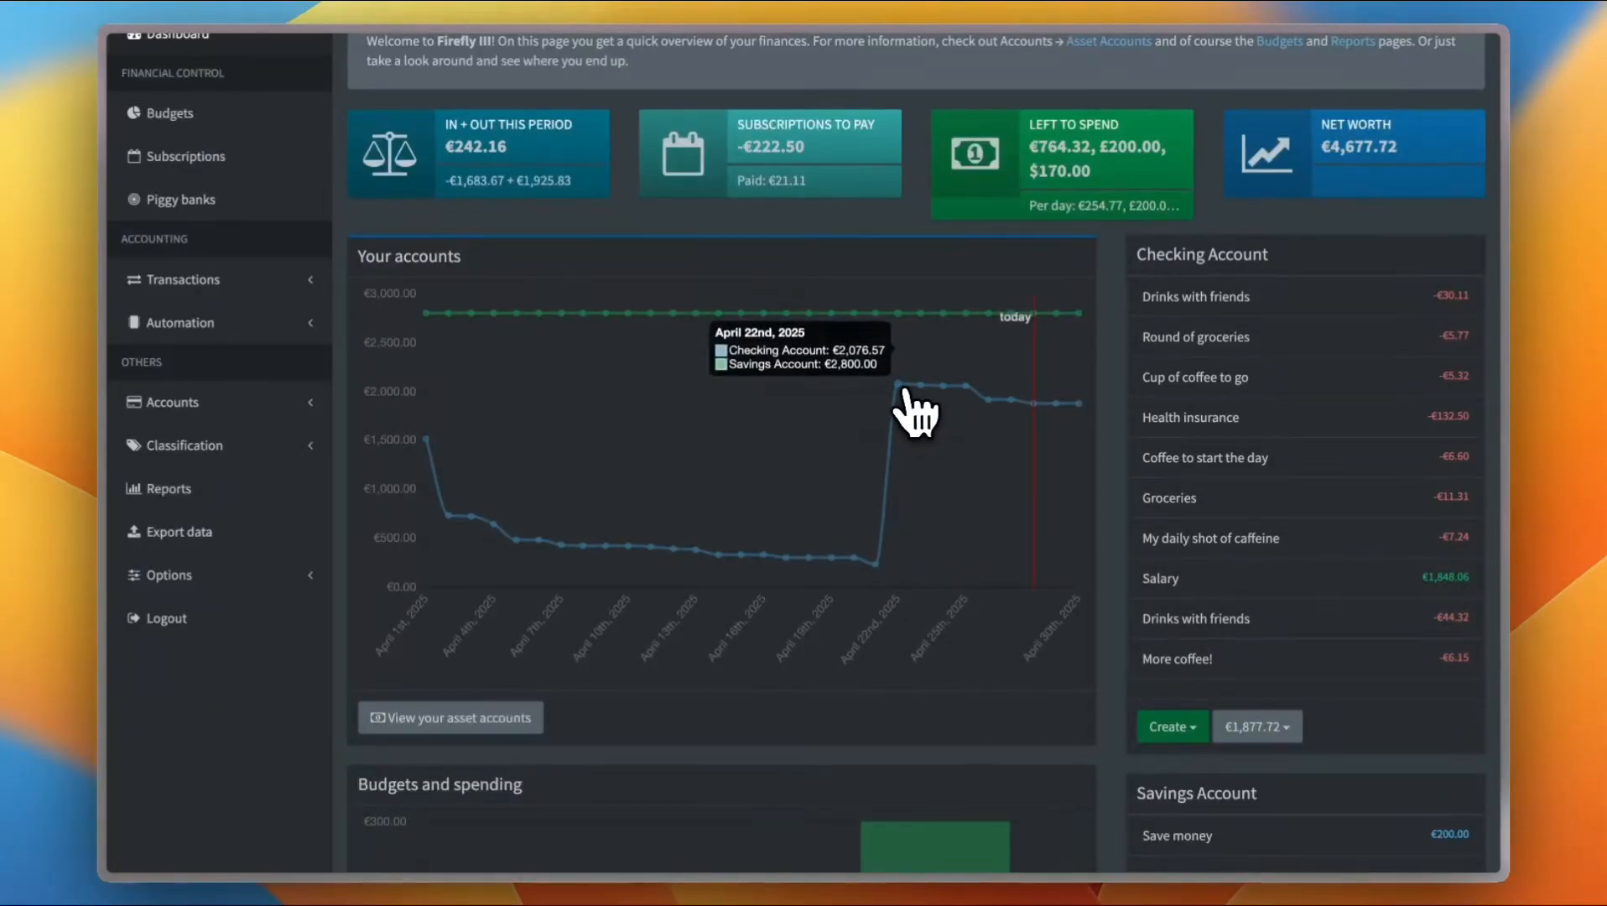
mouse_move(878, 568)
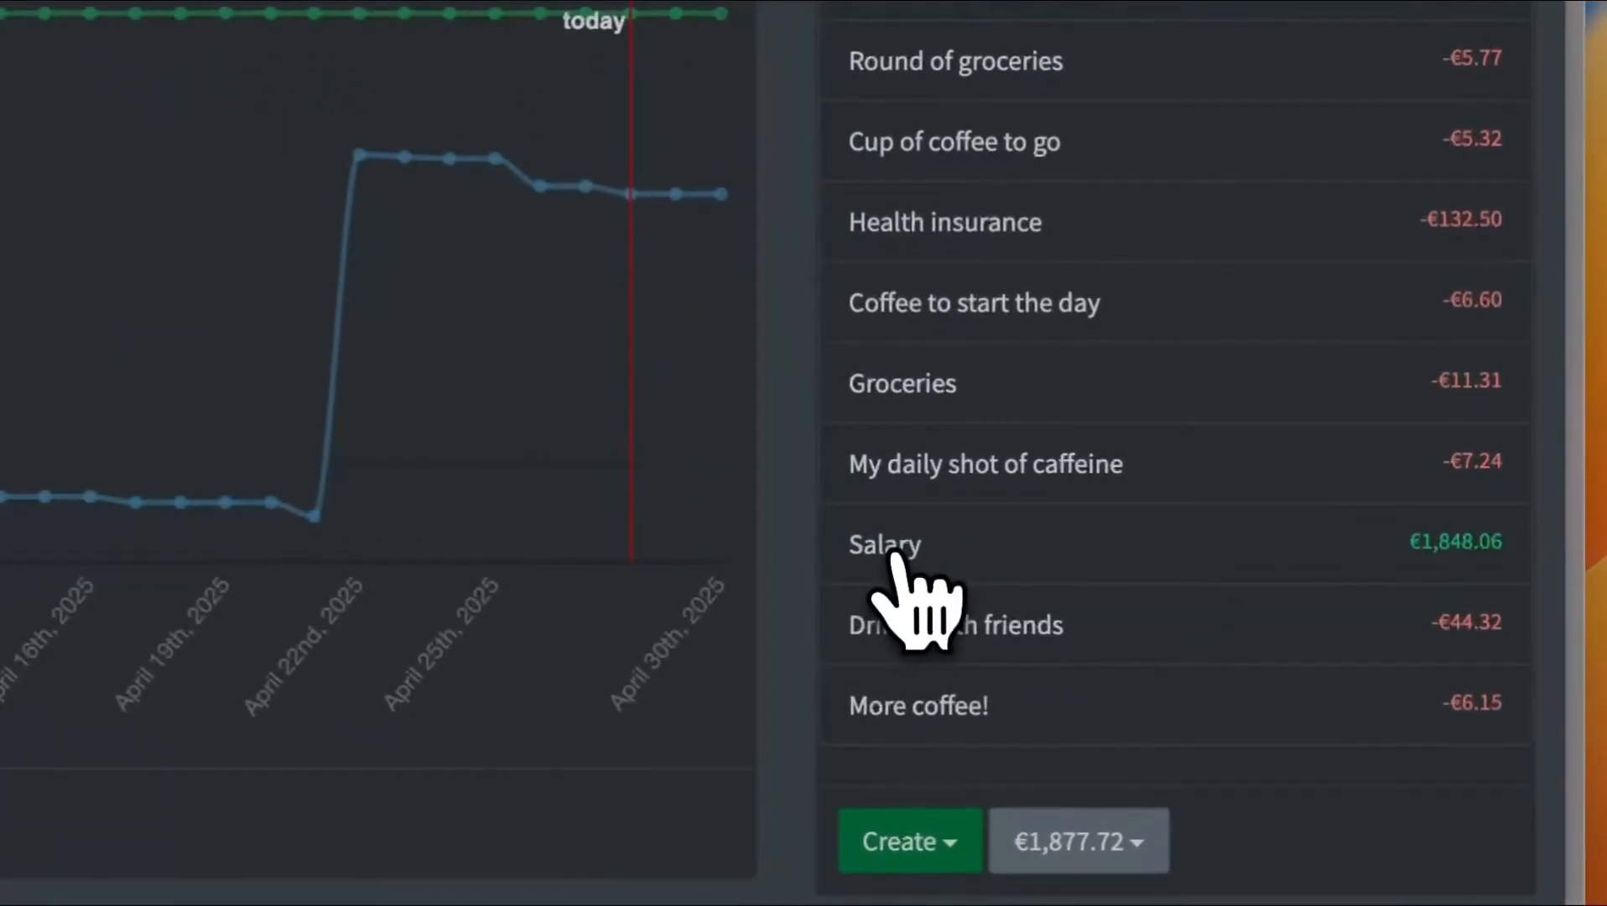
left_click(1177, 580)
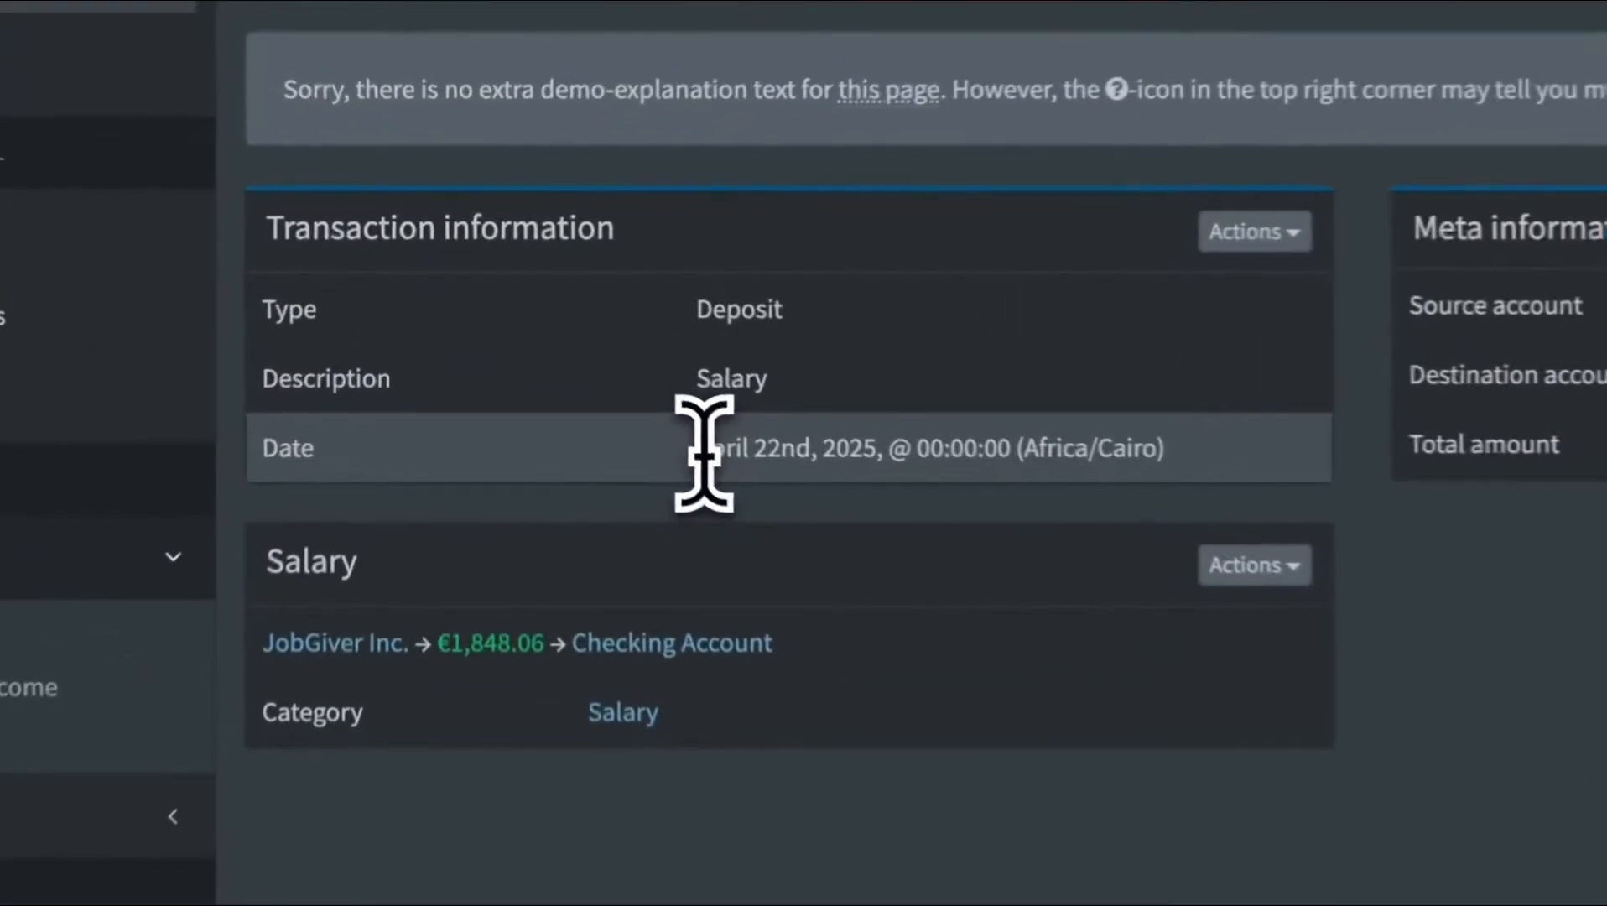
left_click_drag(581, 350, 632, 352)
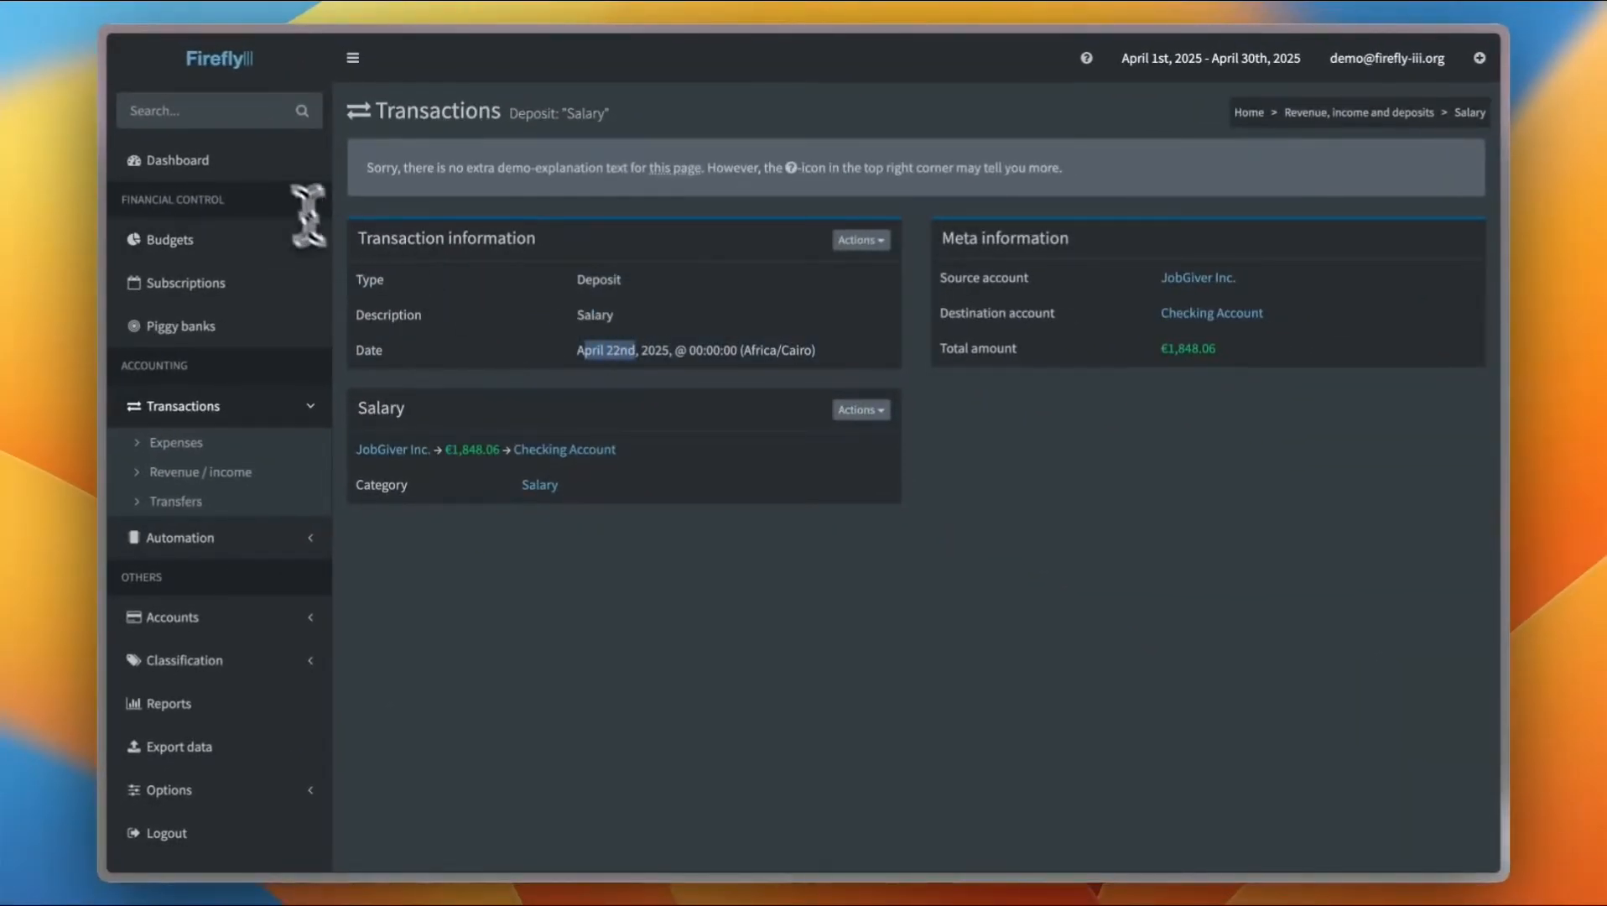
left_click(263, 172)
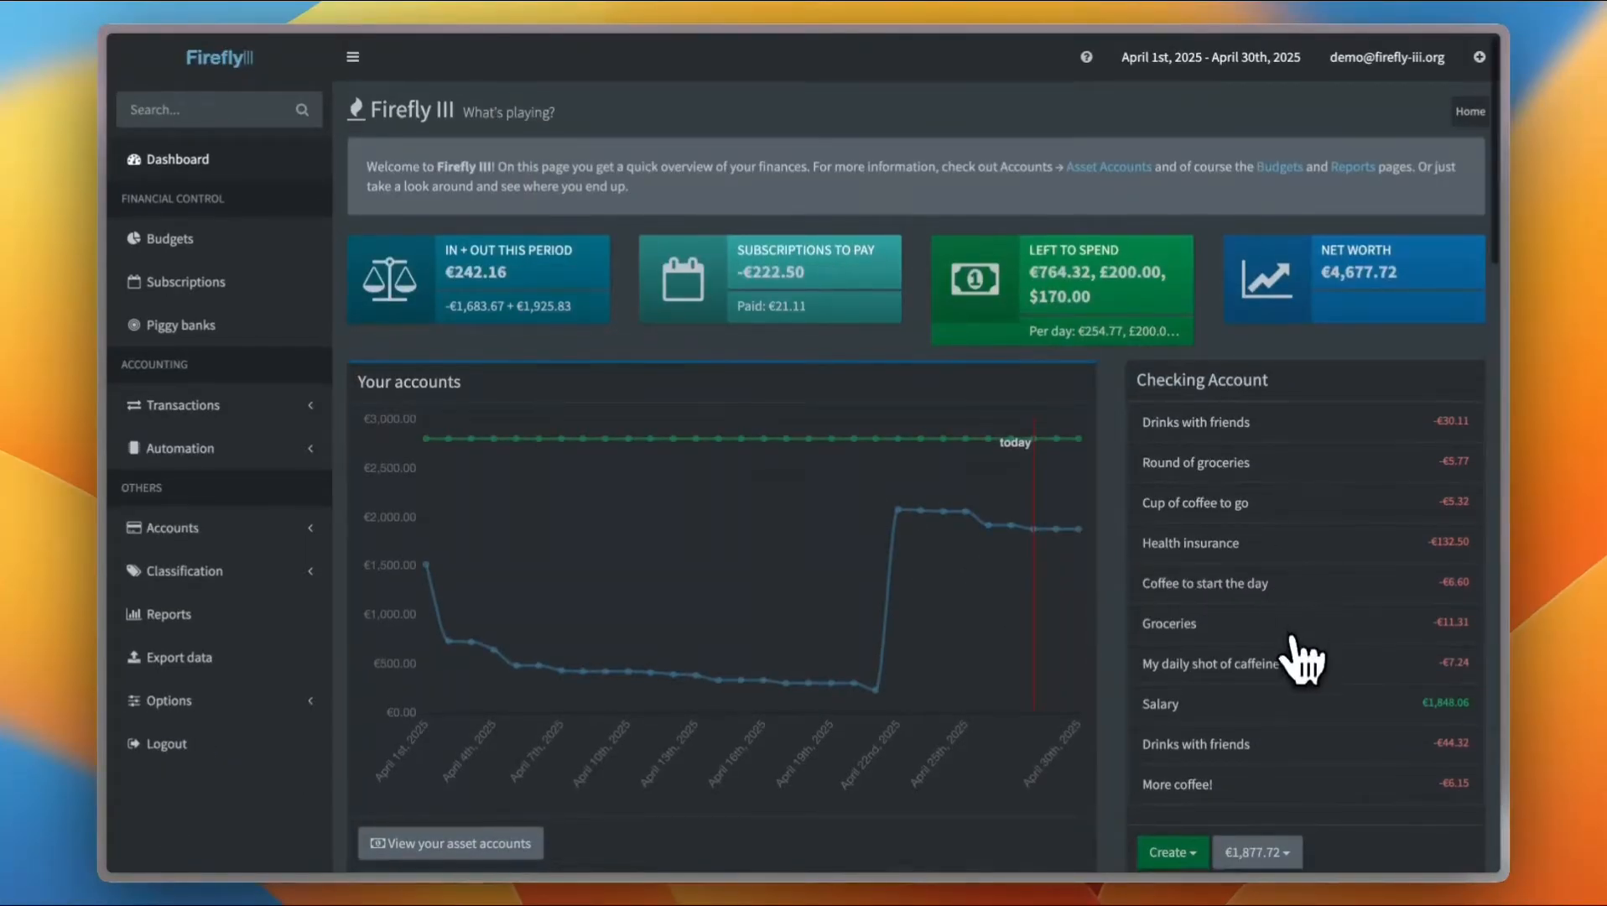
Create a new deposit for the Checking Account with description Money from a friend and amount 2000
scroll(1299, 664, "down", 4)
scroll(1270, 277, "up", 2)
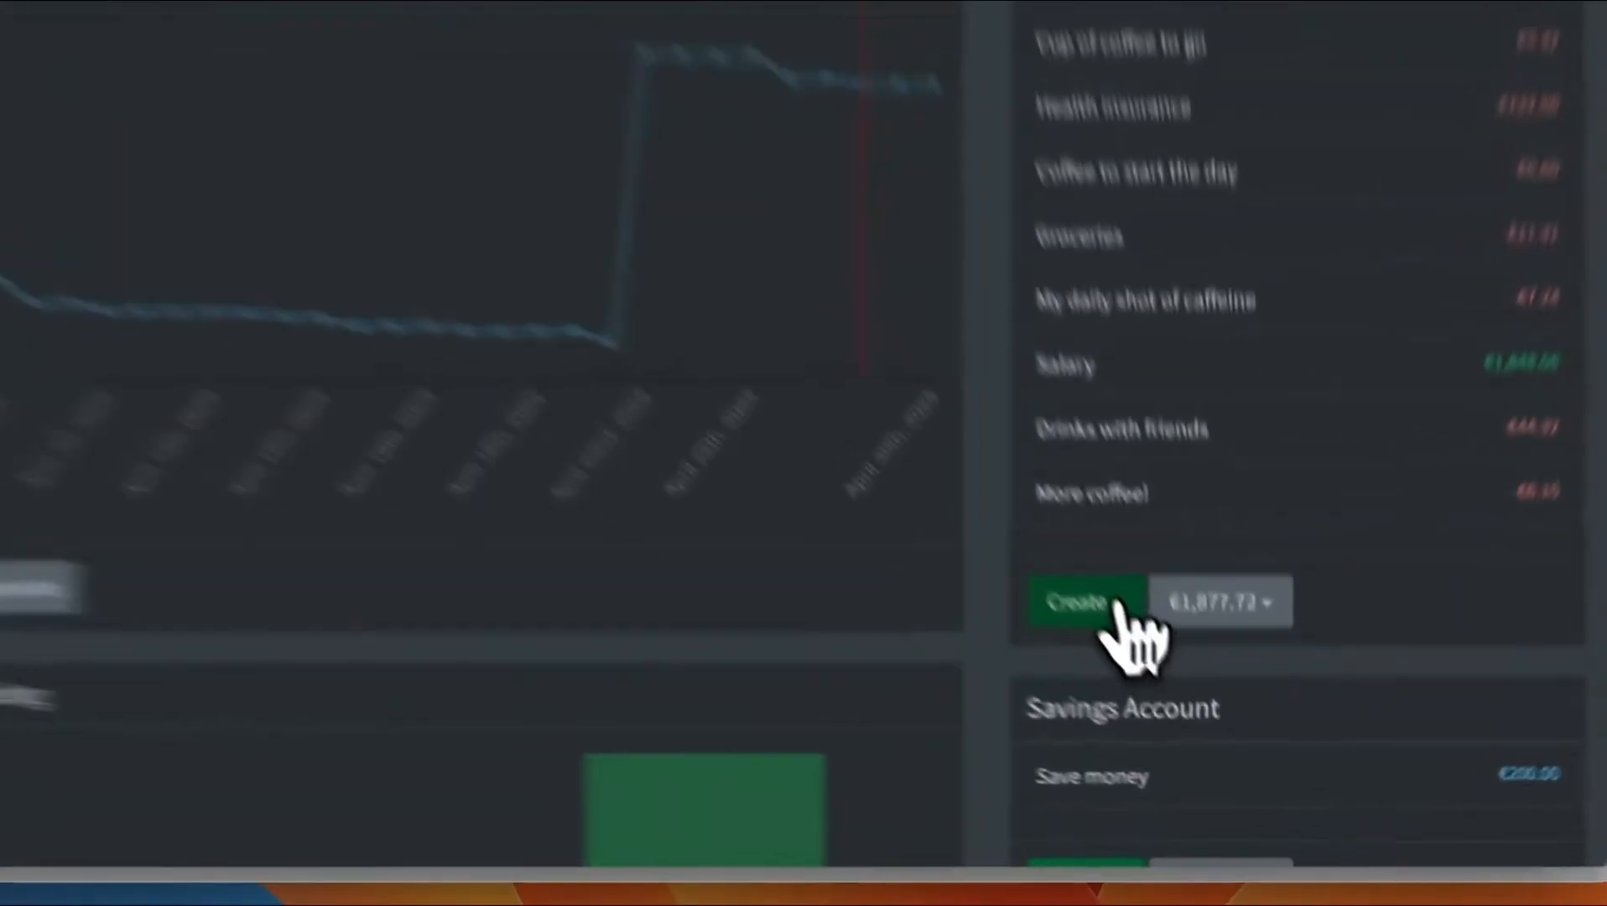
left_click(1187, 707)
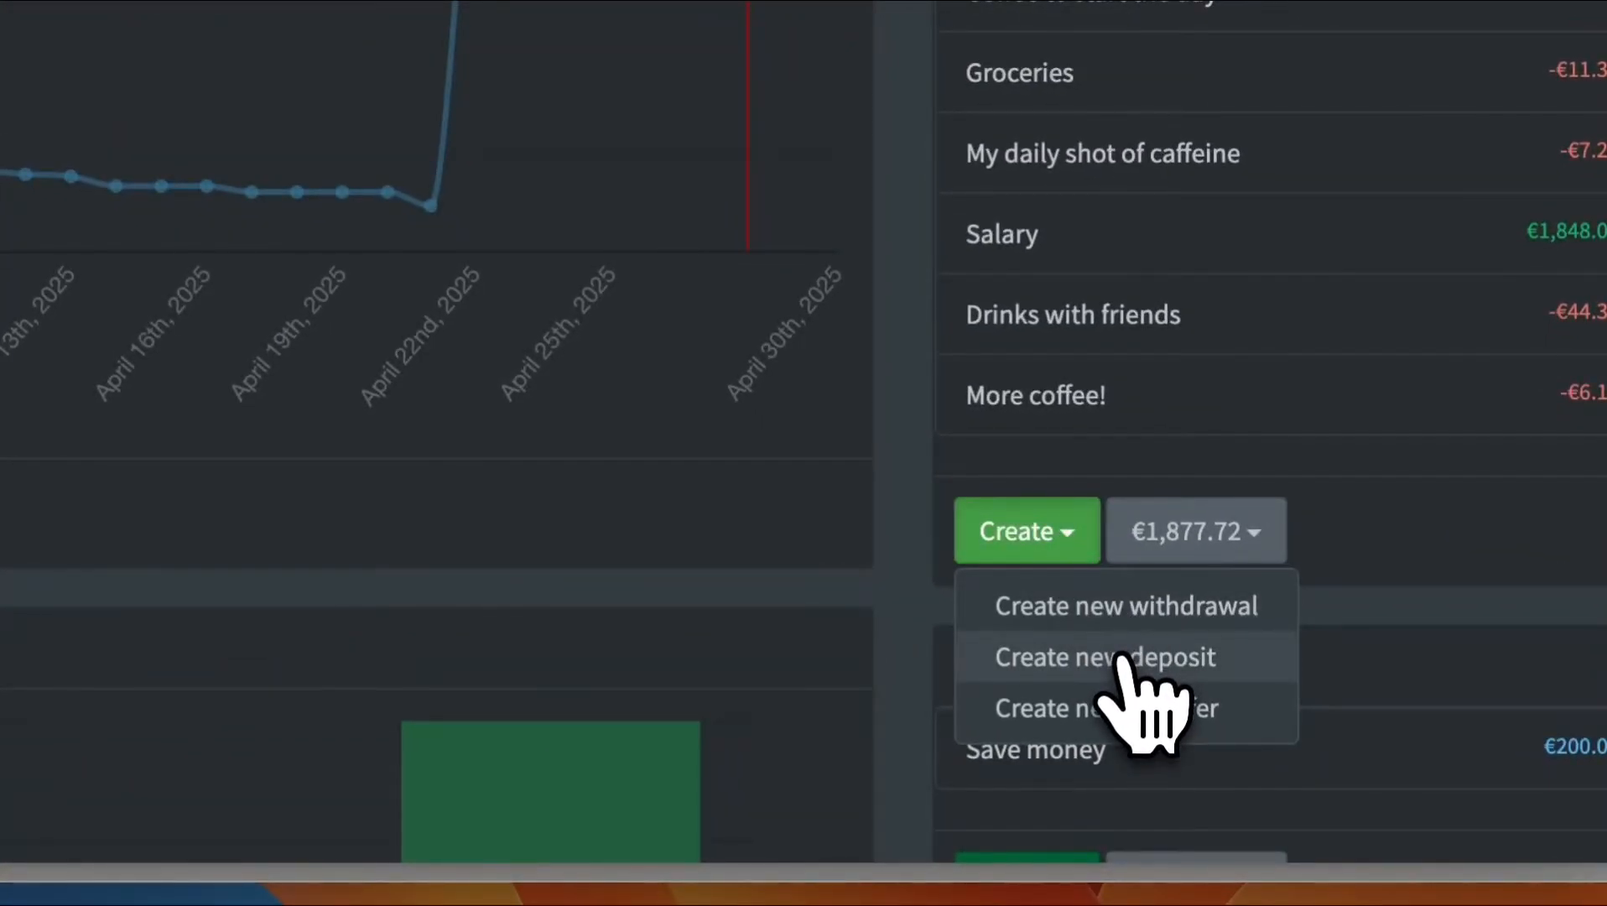
left_click(1159, 663)
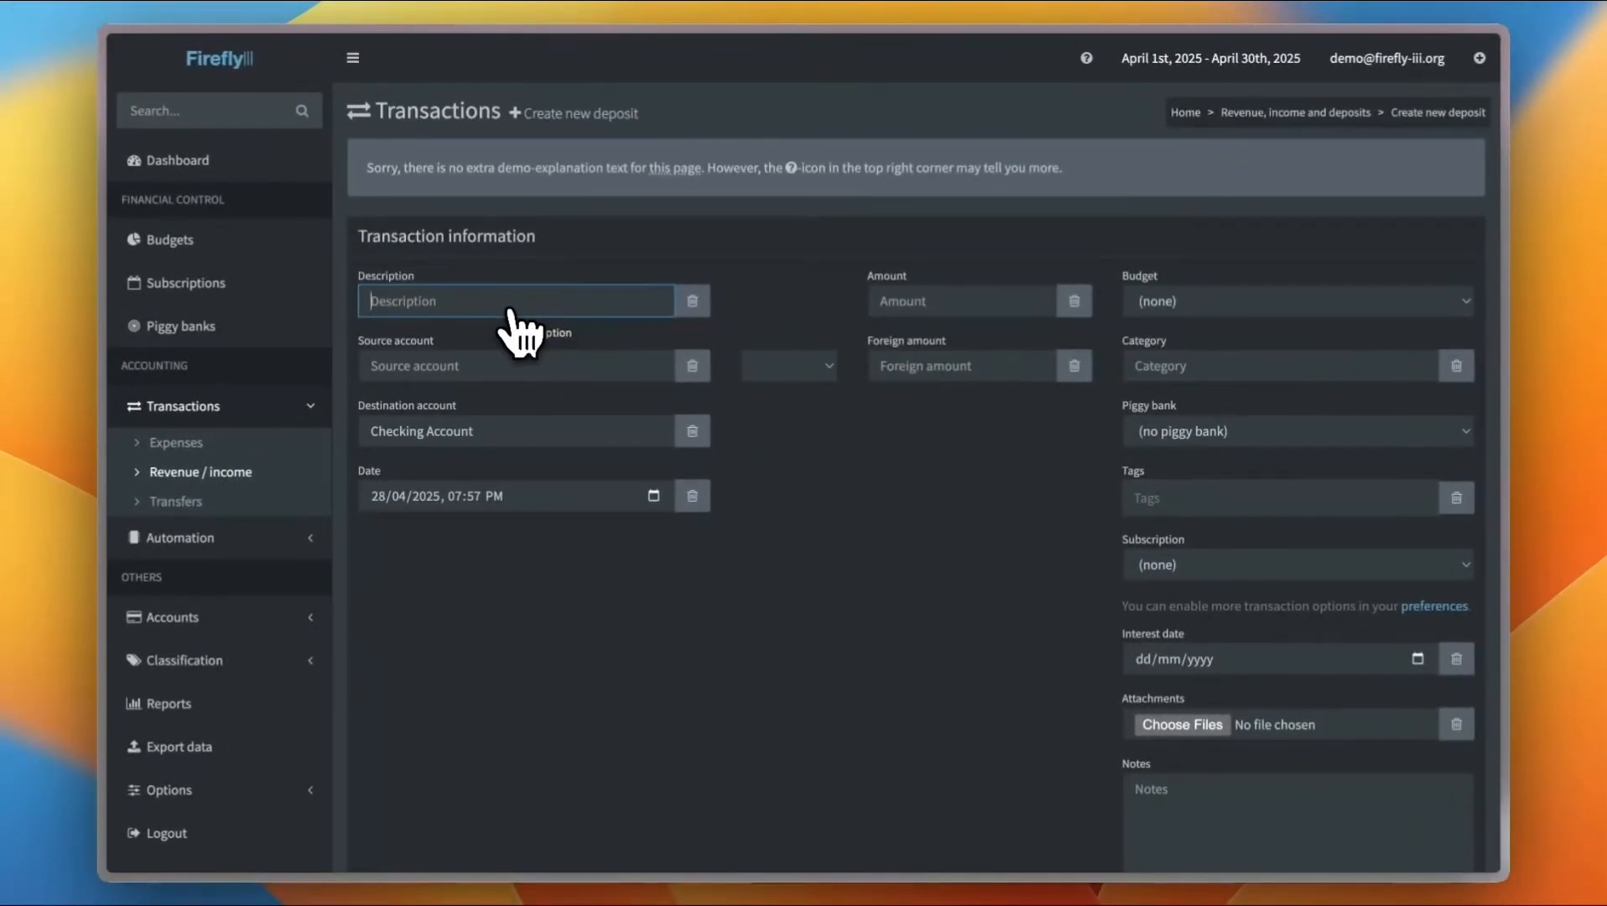
type("ney from")
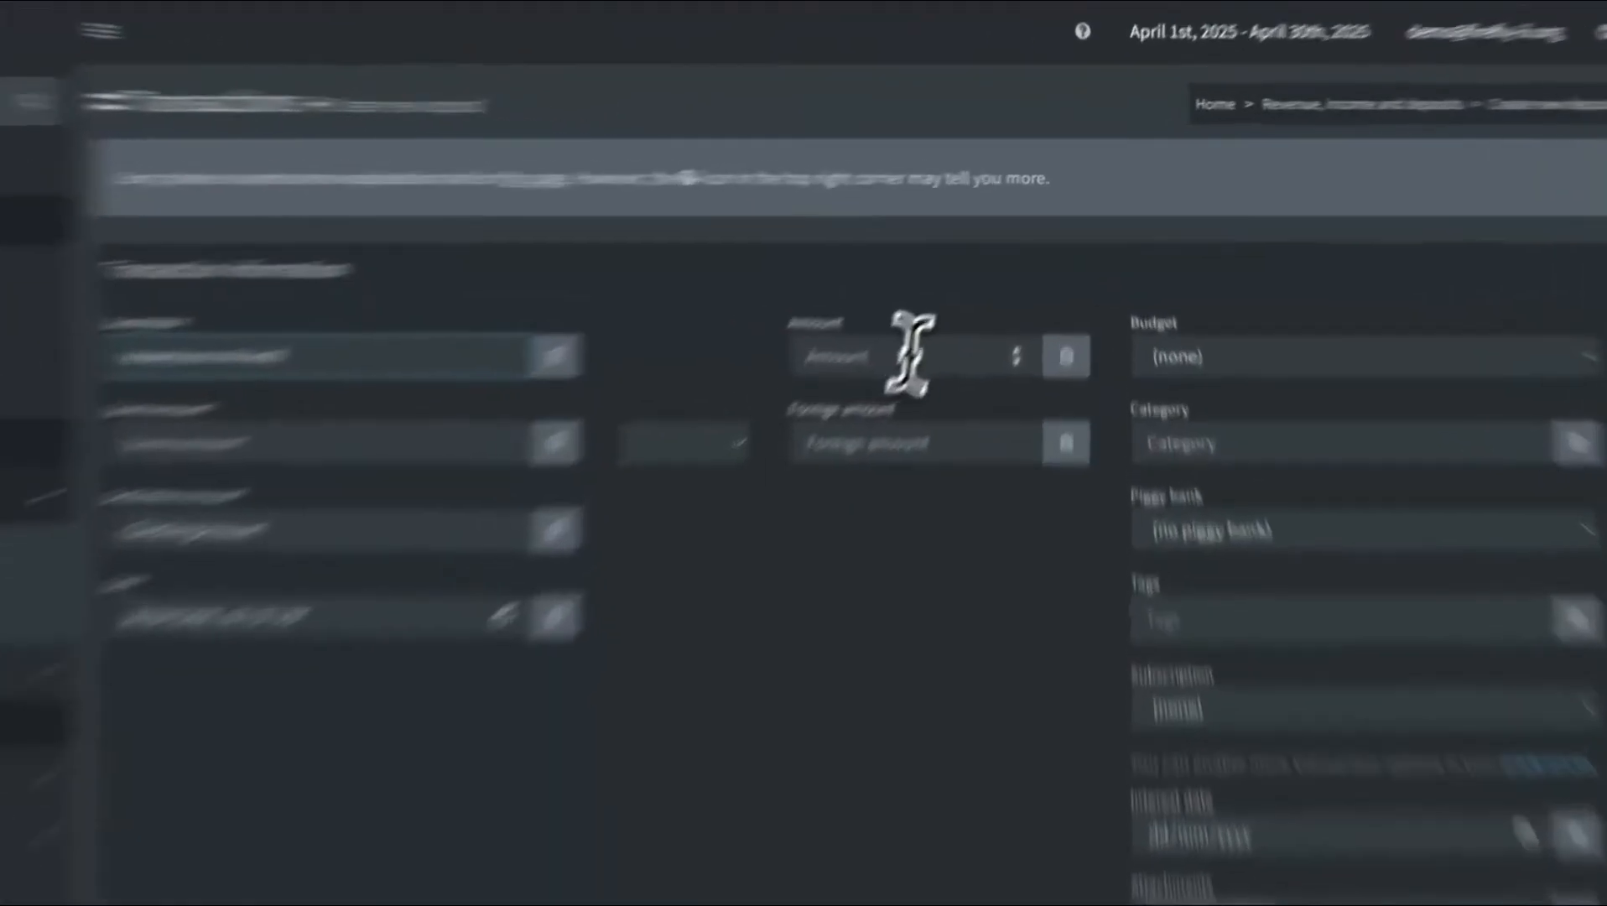
left_click(966, 298)
type("2")
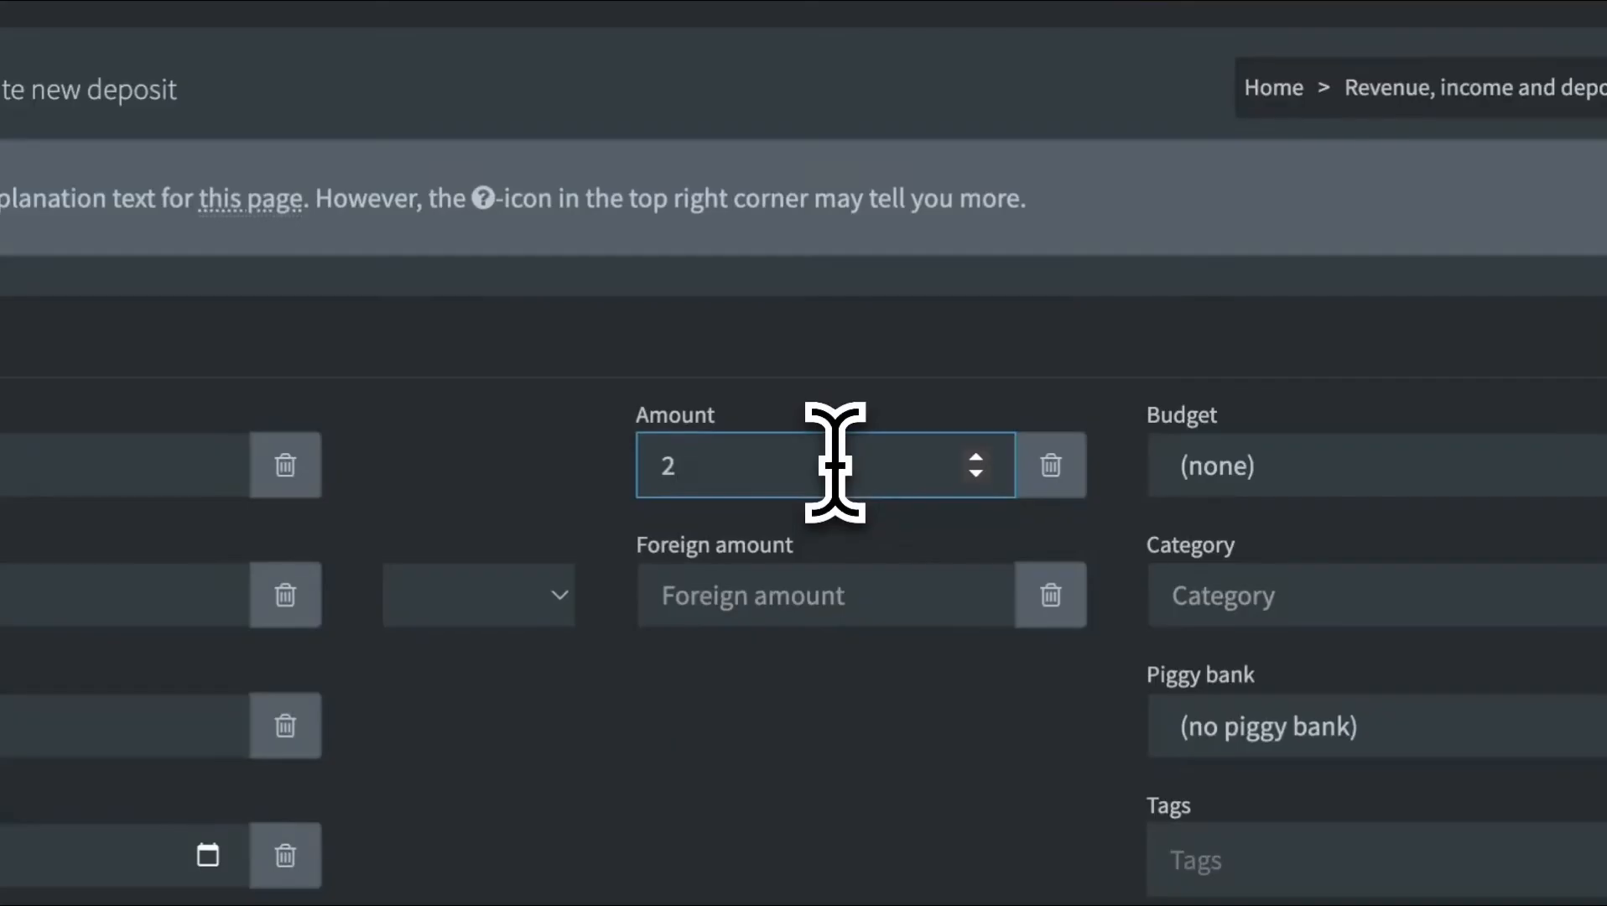
type("000")
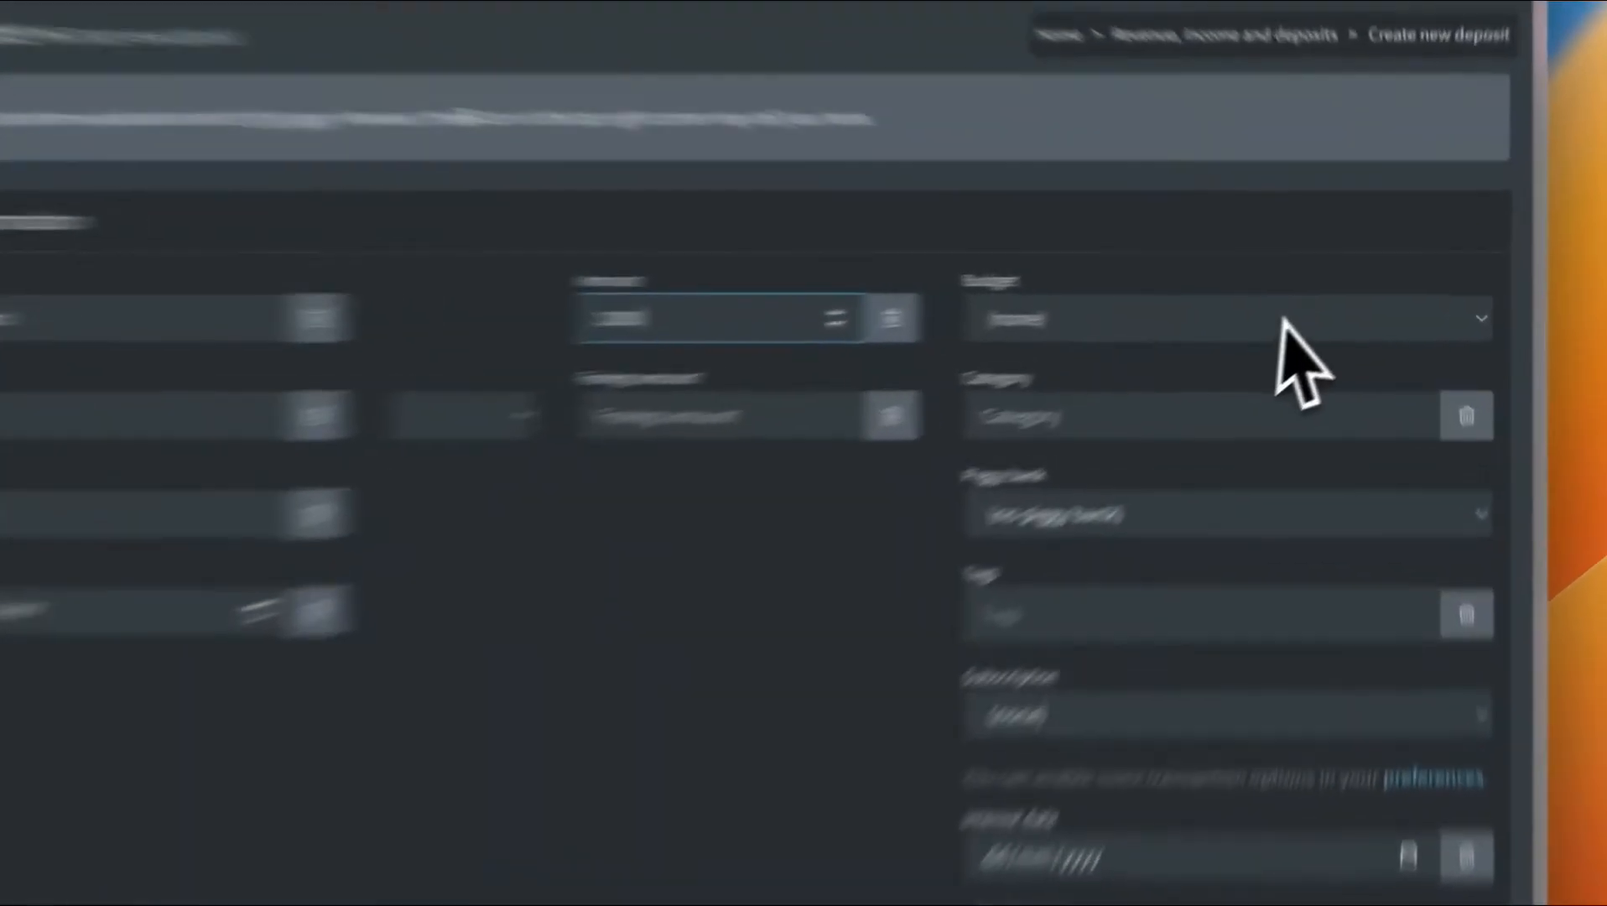
Keep the deposit's budget at none and set its category to Going out
left_click(1316, 302)
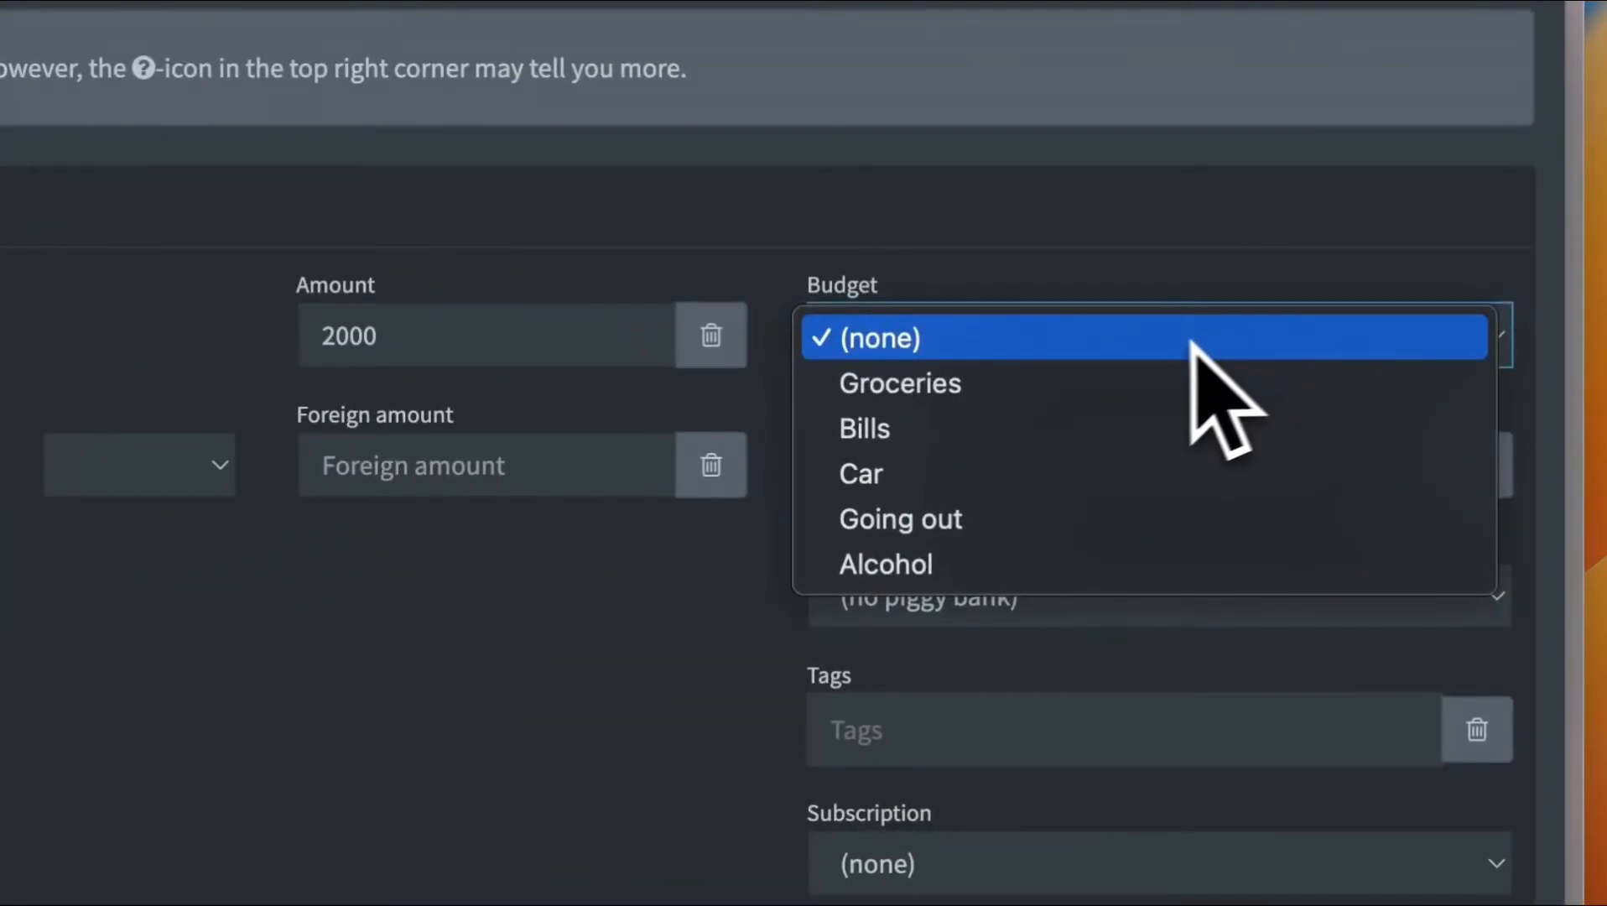
left_click(1037, 351)
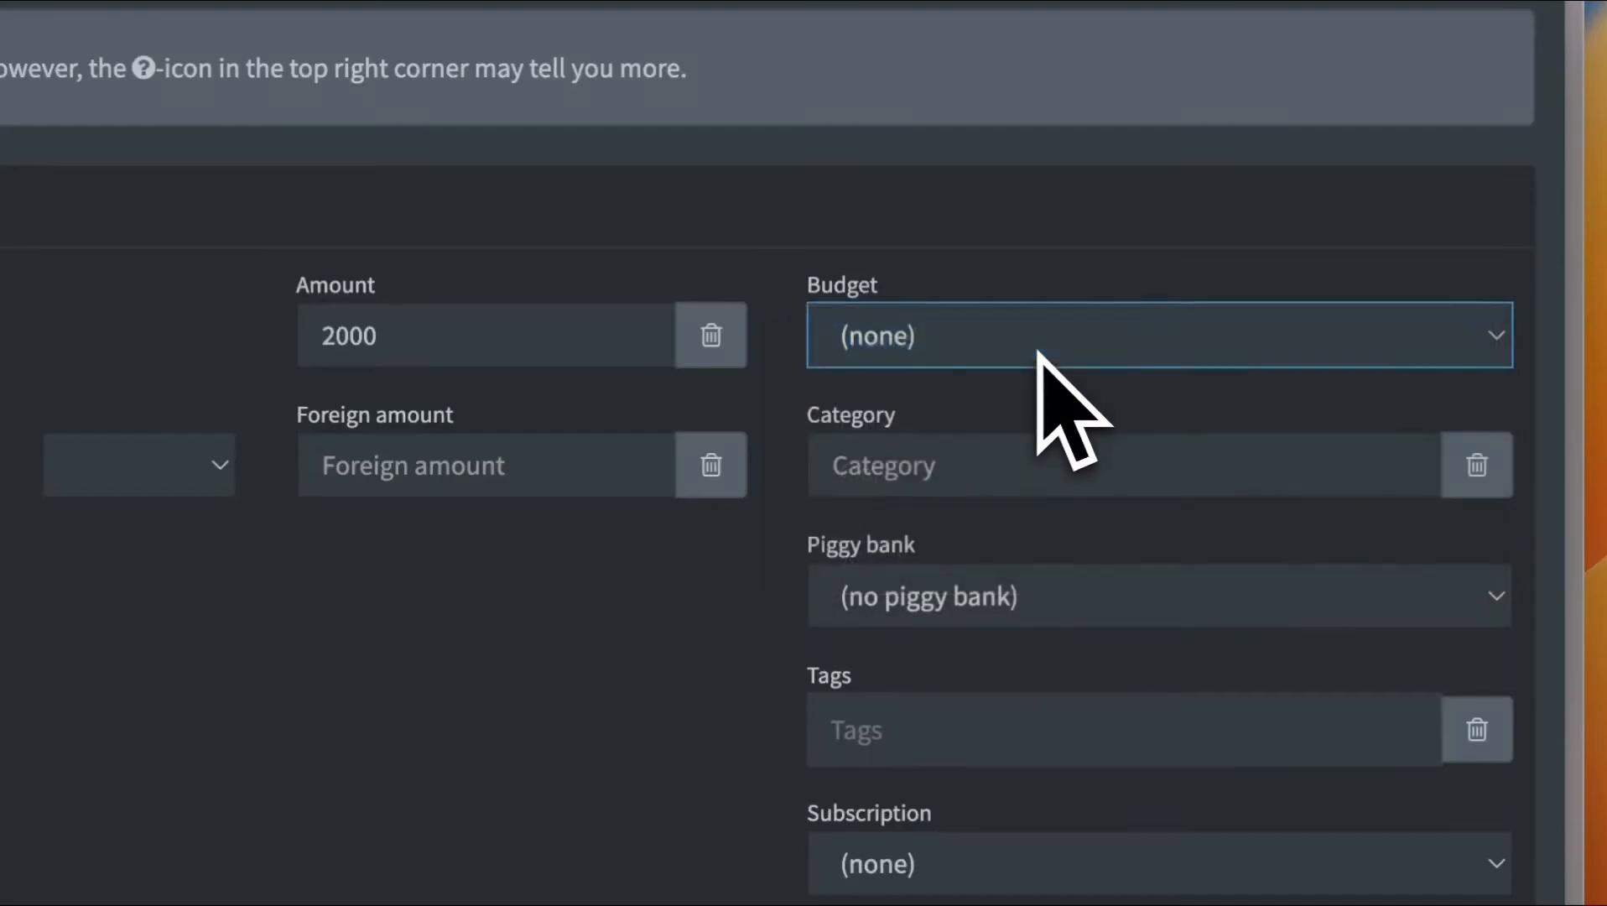
left_click(1209, 482)
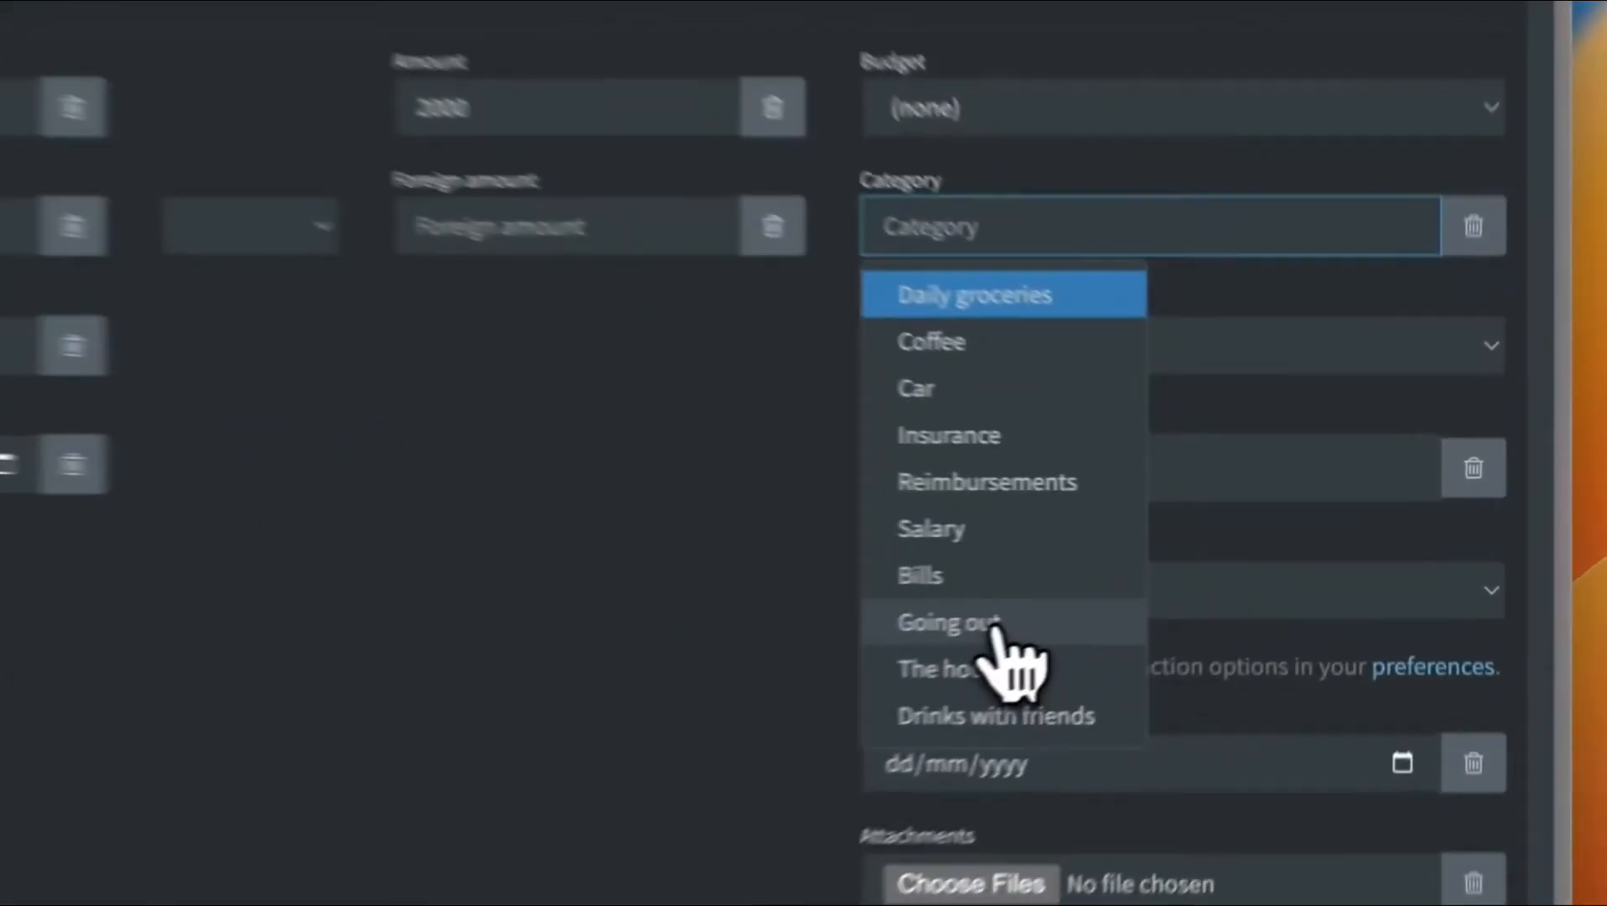
left_click(1197, 587)
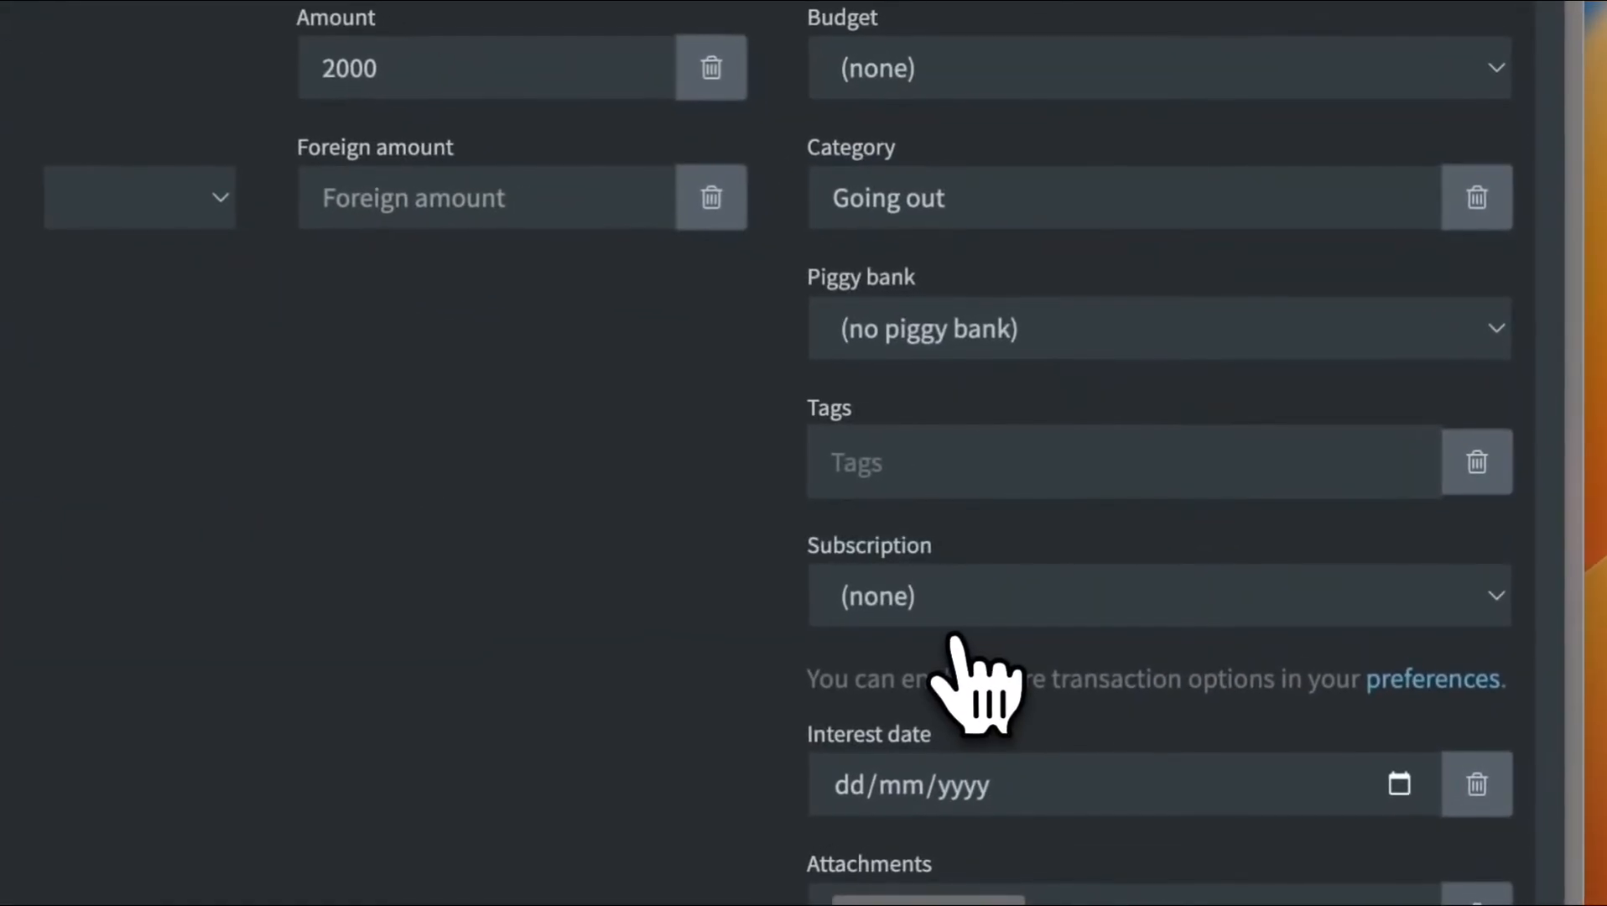
Leave the piggy bank unset and submit the new deposit
left_click(1228, 430)
left_click(1017, 328)
left_click(570, 503)
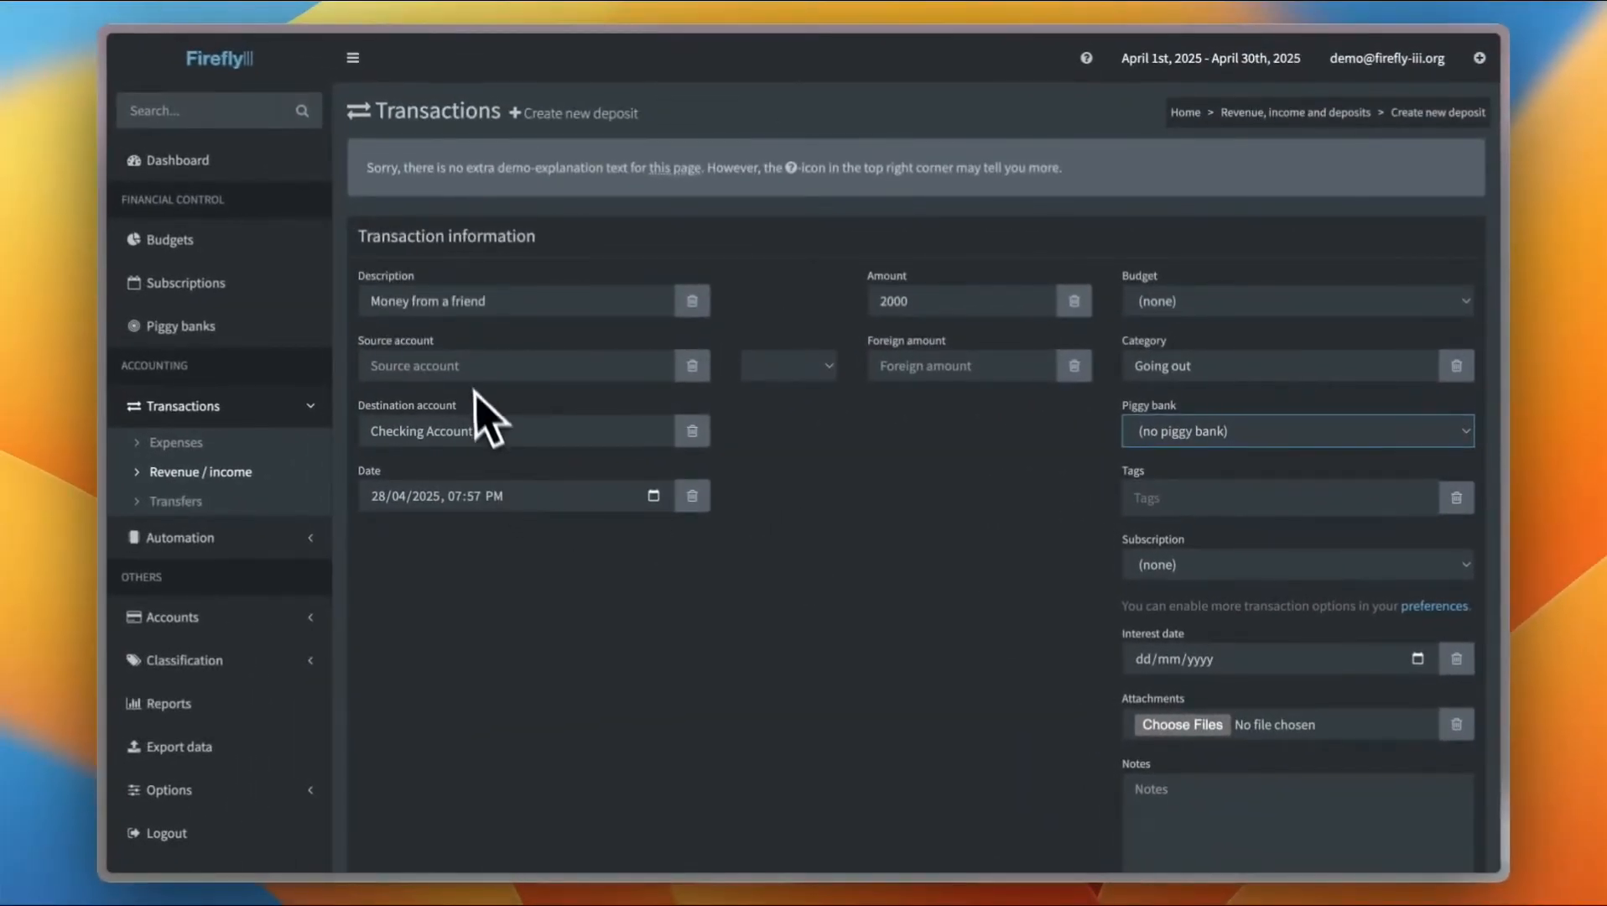
left_click(358, 337)
scroll(833, 564, "down", 5)
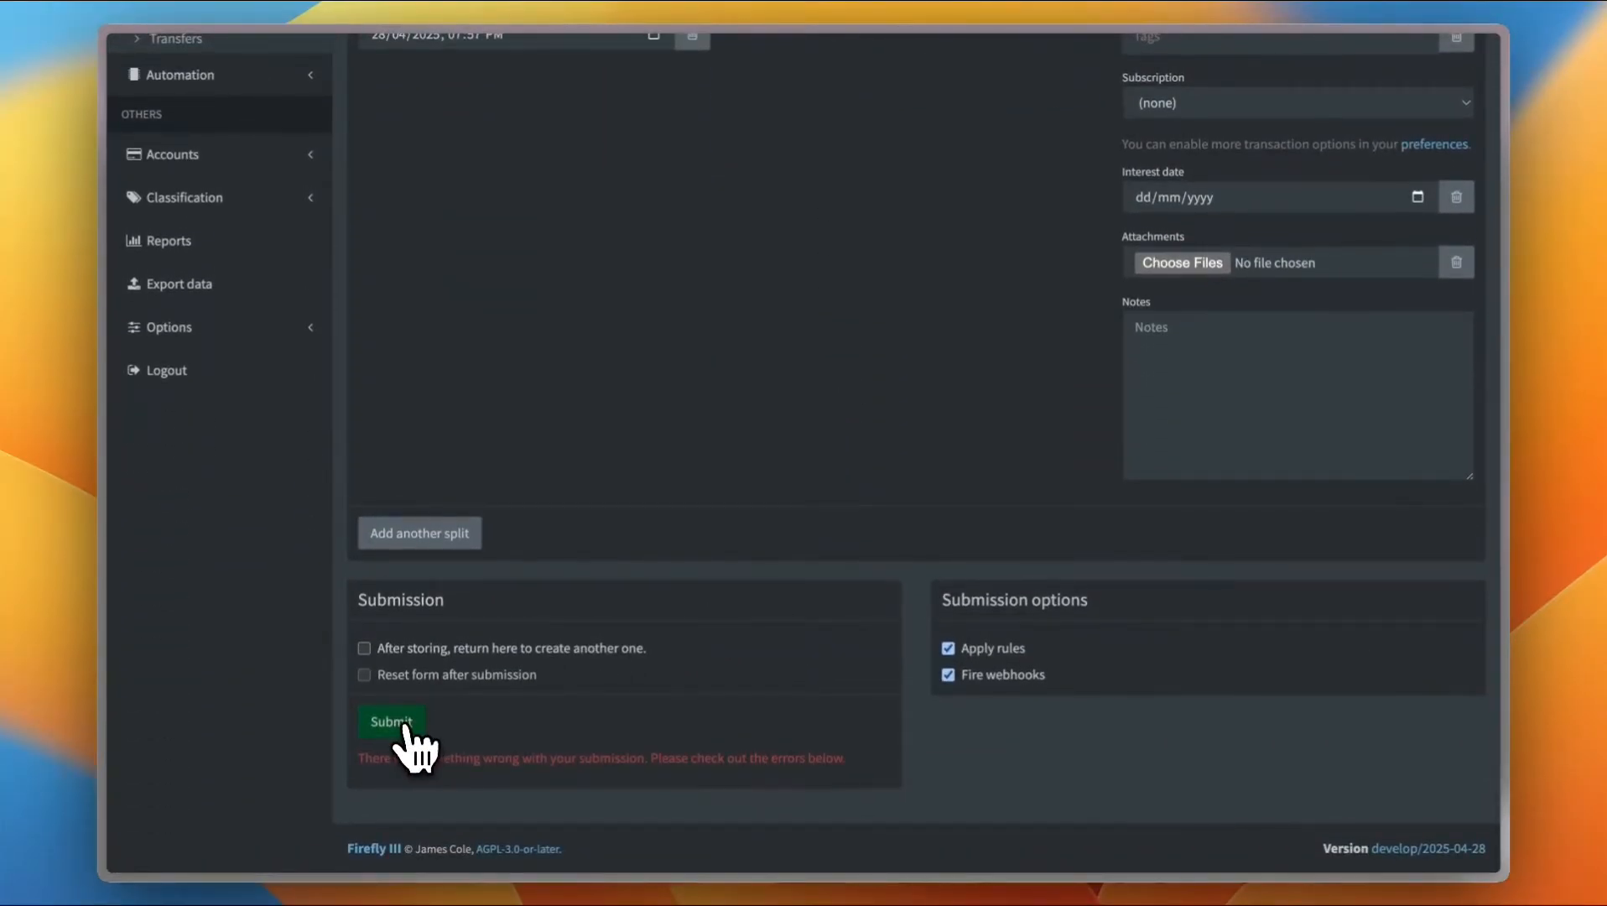
left_click(405, 726)
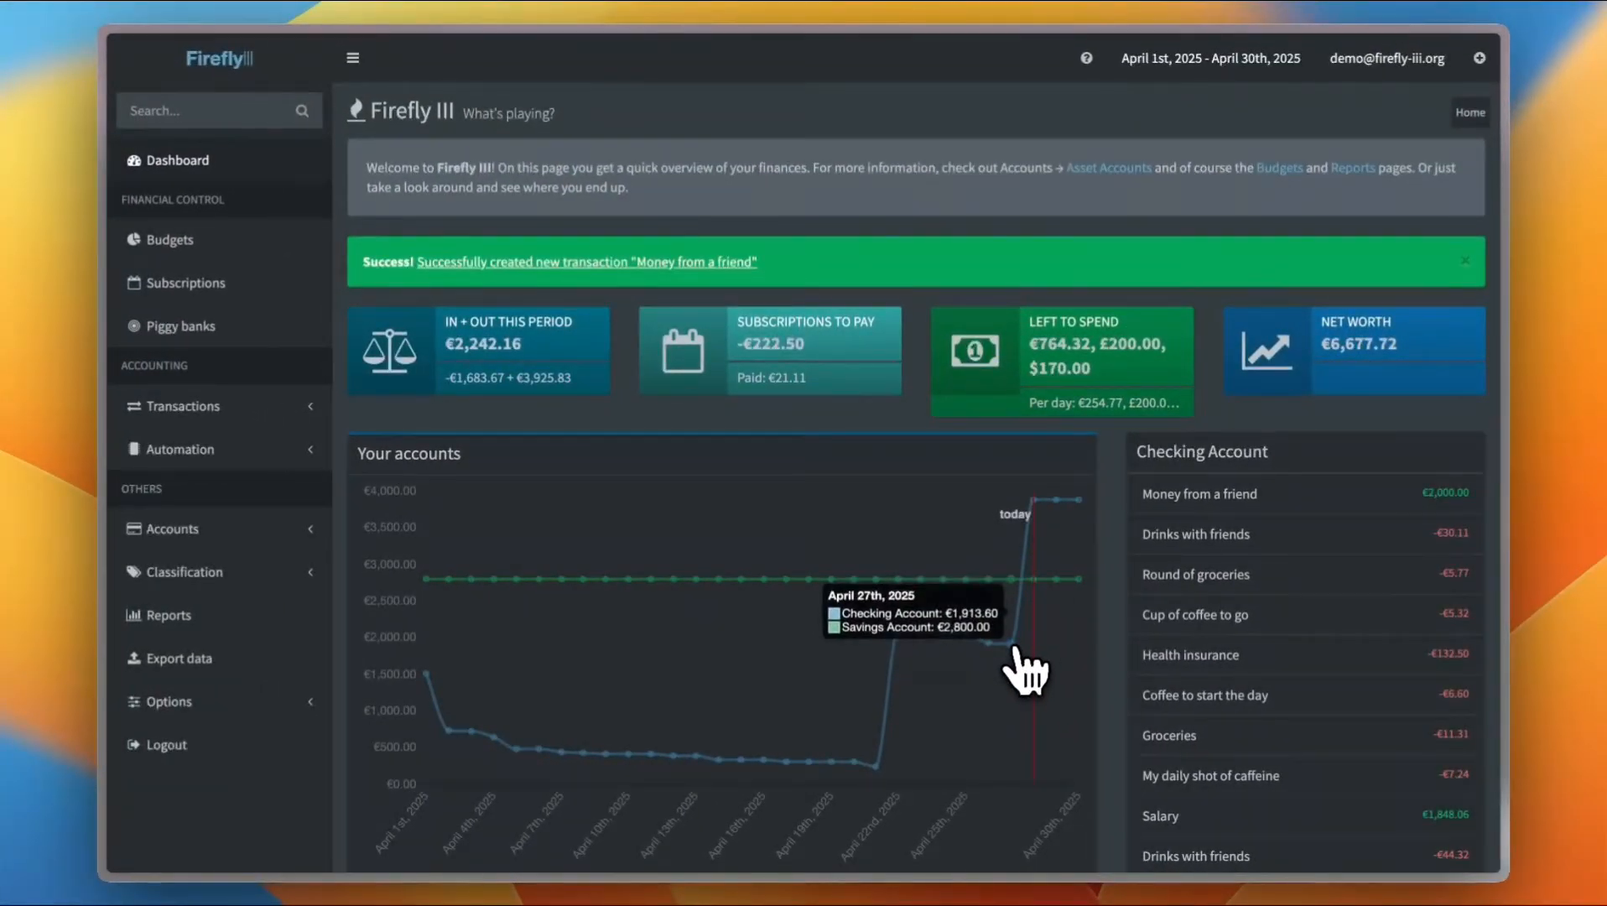
Open the Checking Account's detail page and review its charts and transaction list
scroll(1264, 507, "down", 2)
scroll(1264, 508, "down", 5)
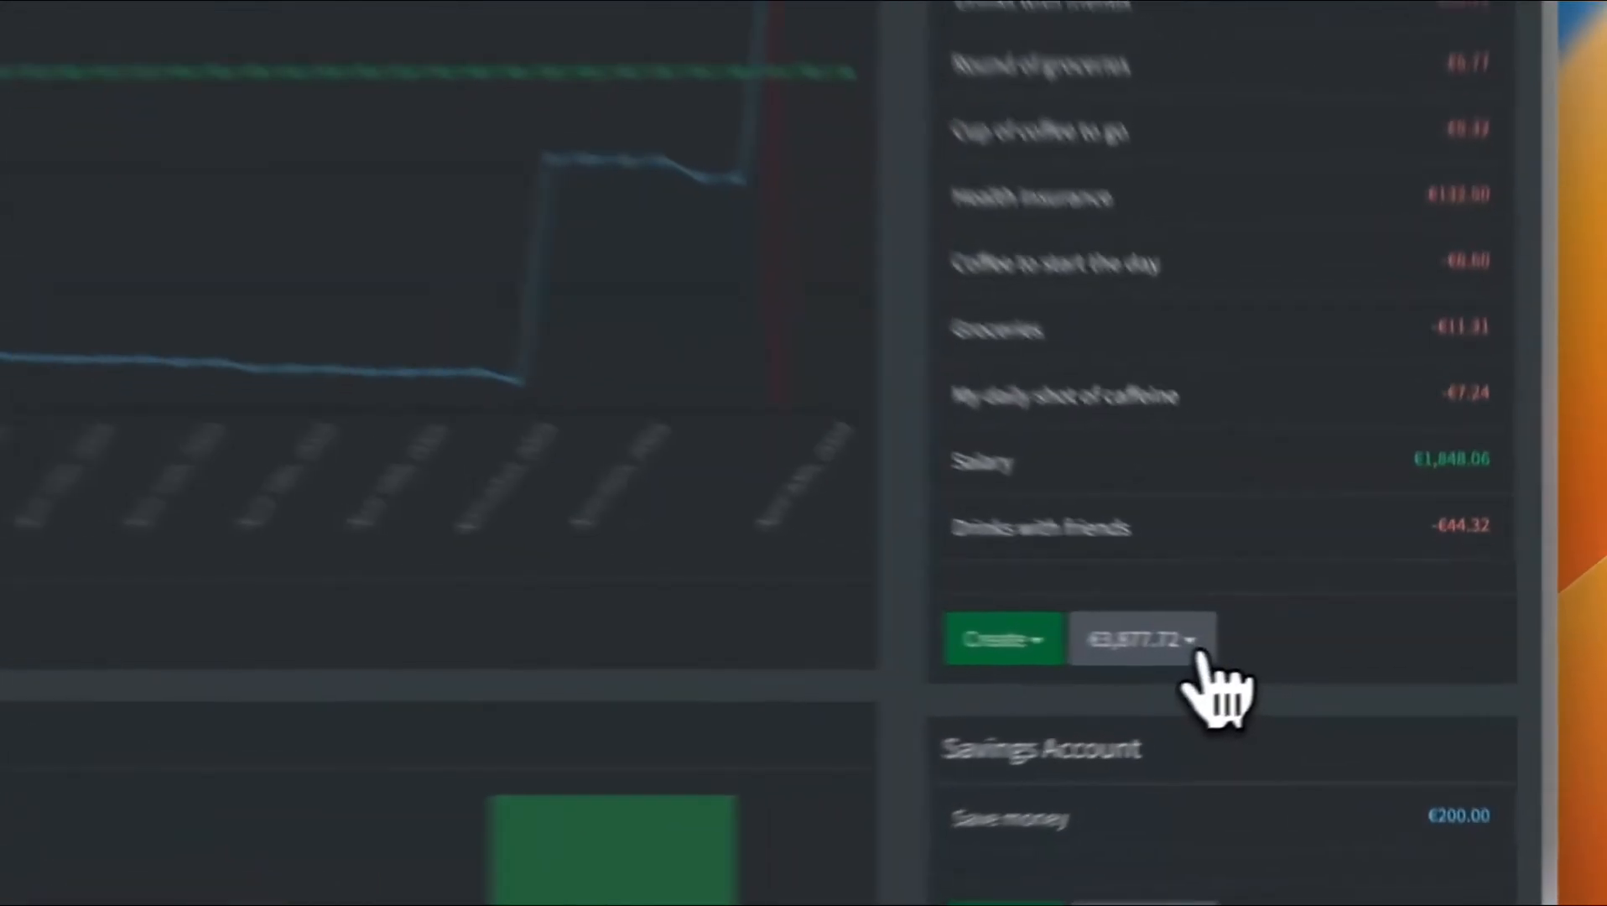
left_click(1290, 653)
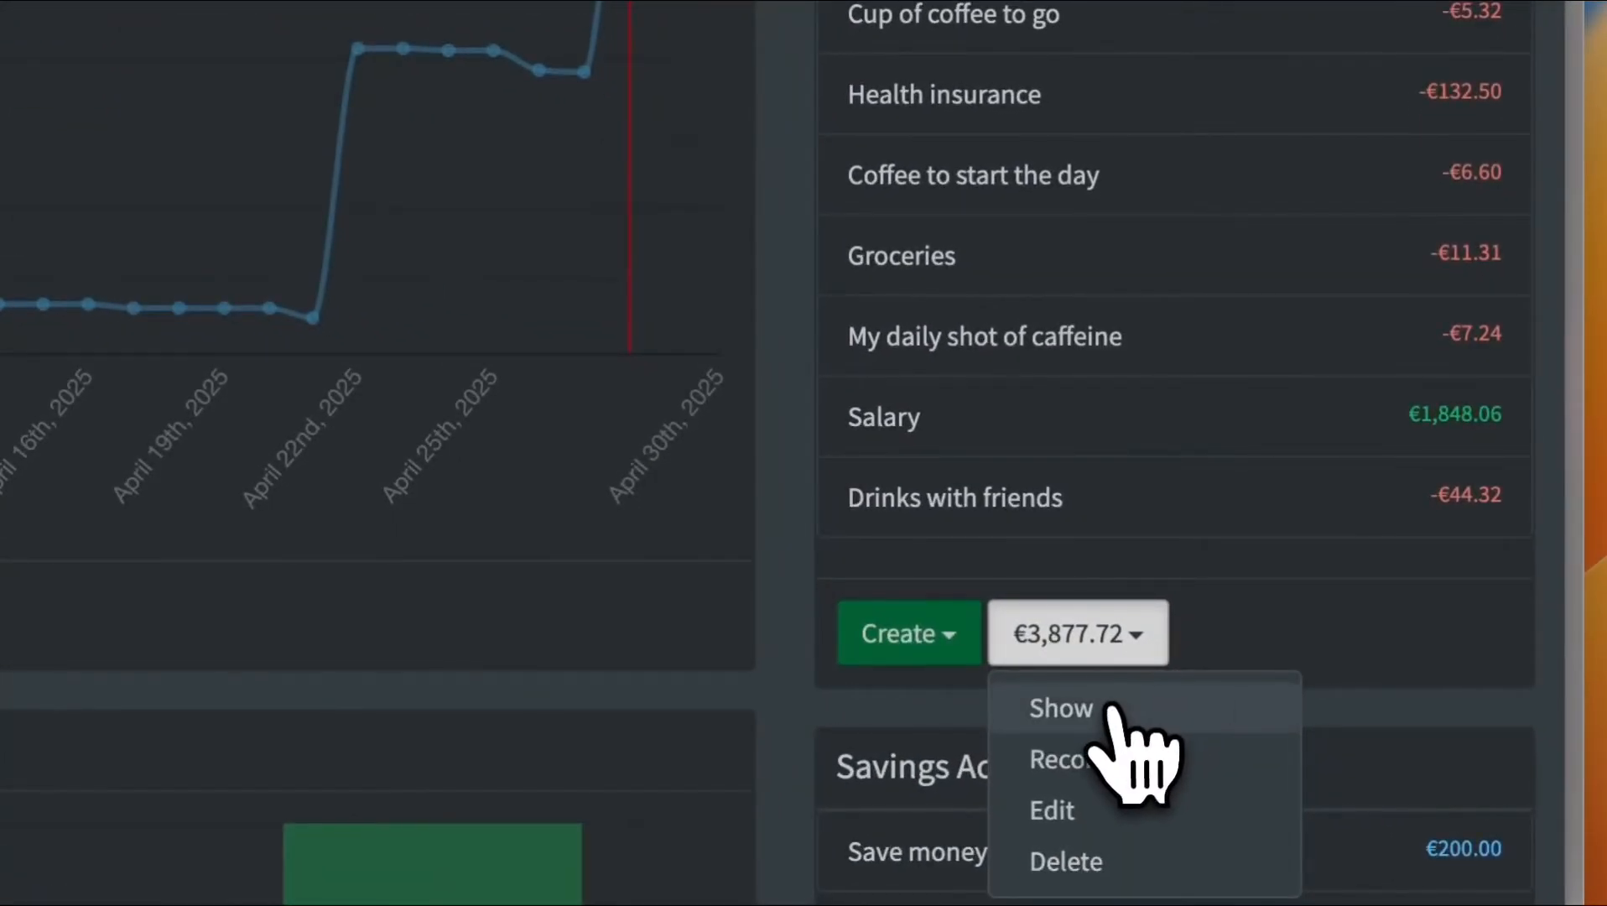
left_click(1109, 710)
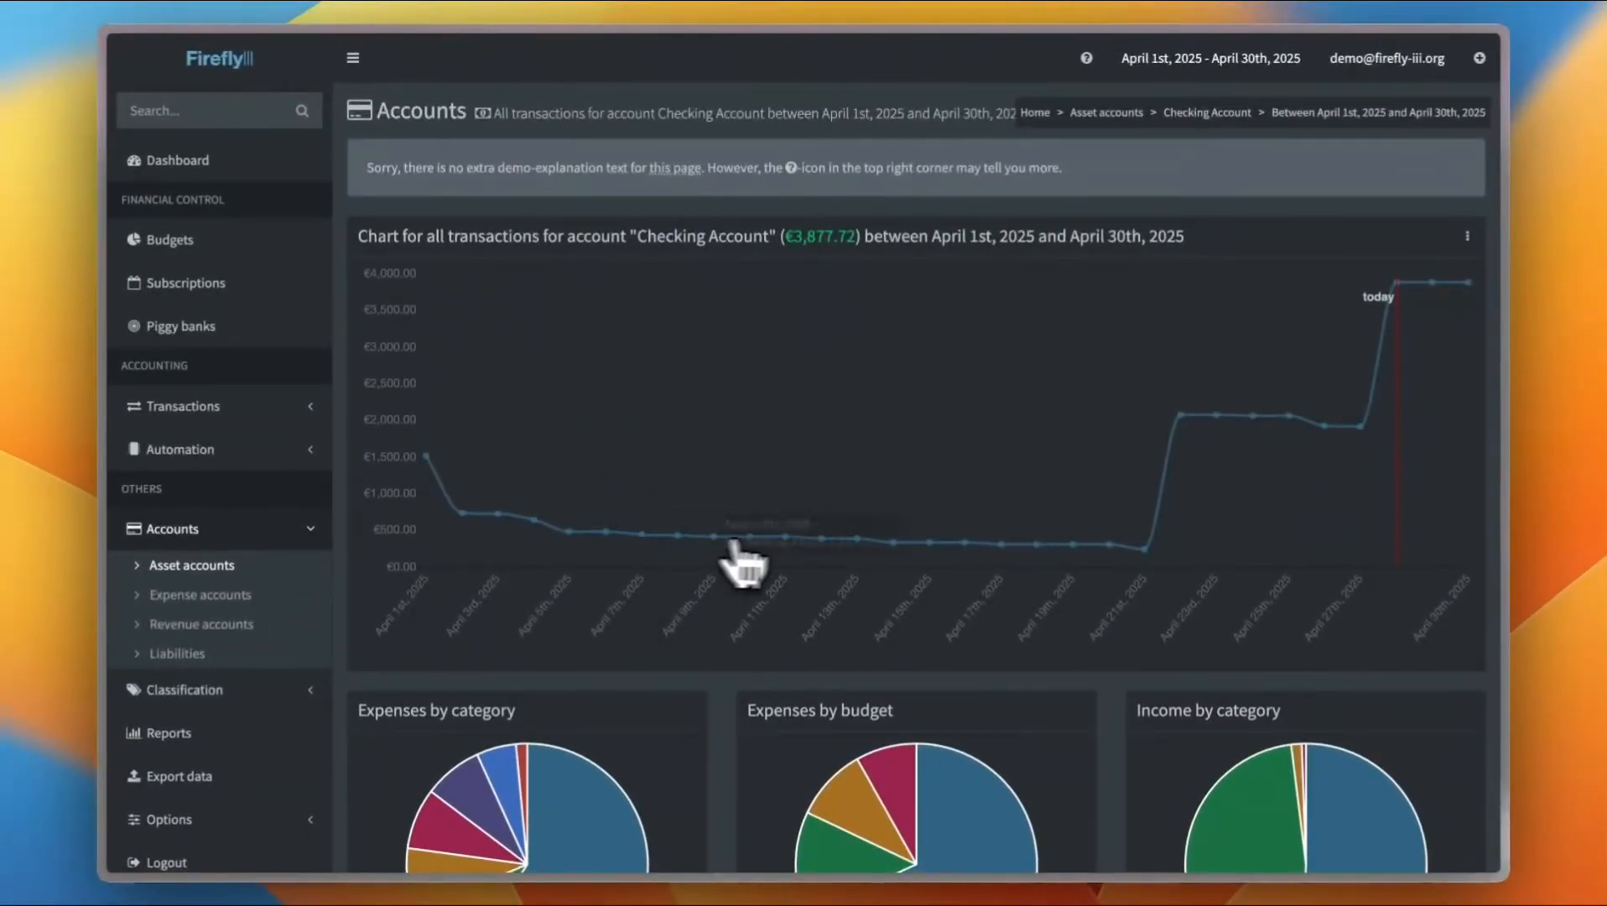
scroll(947, 504, "down", 5)
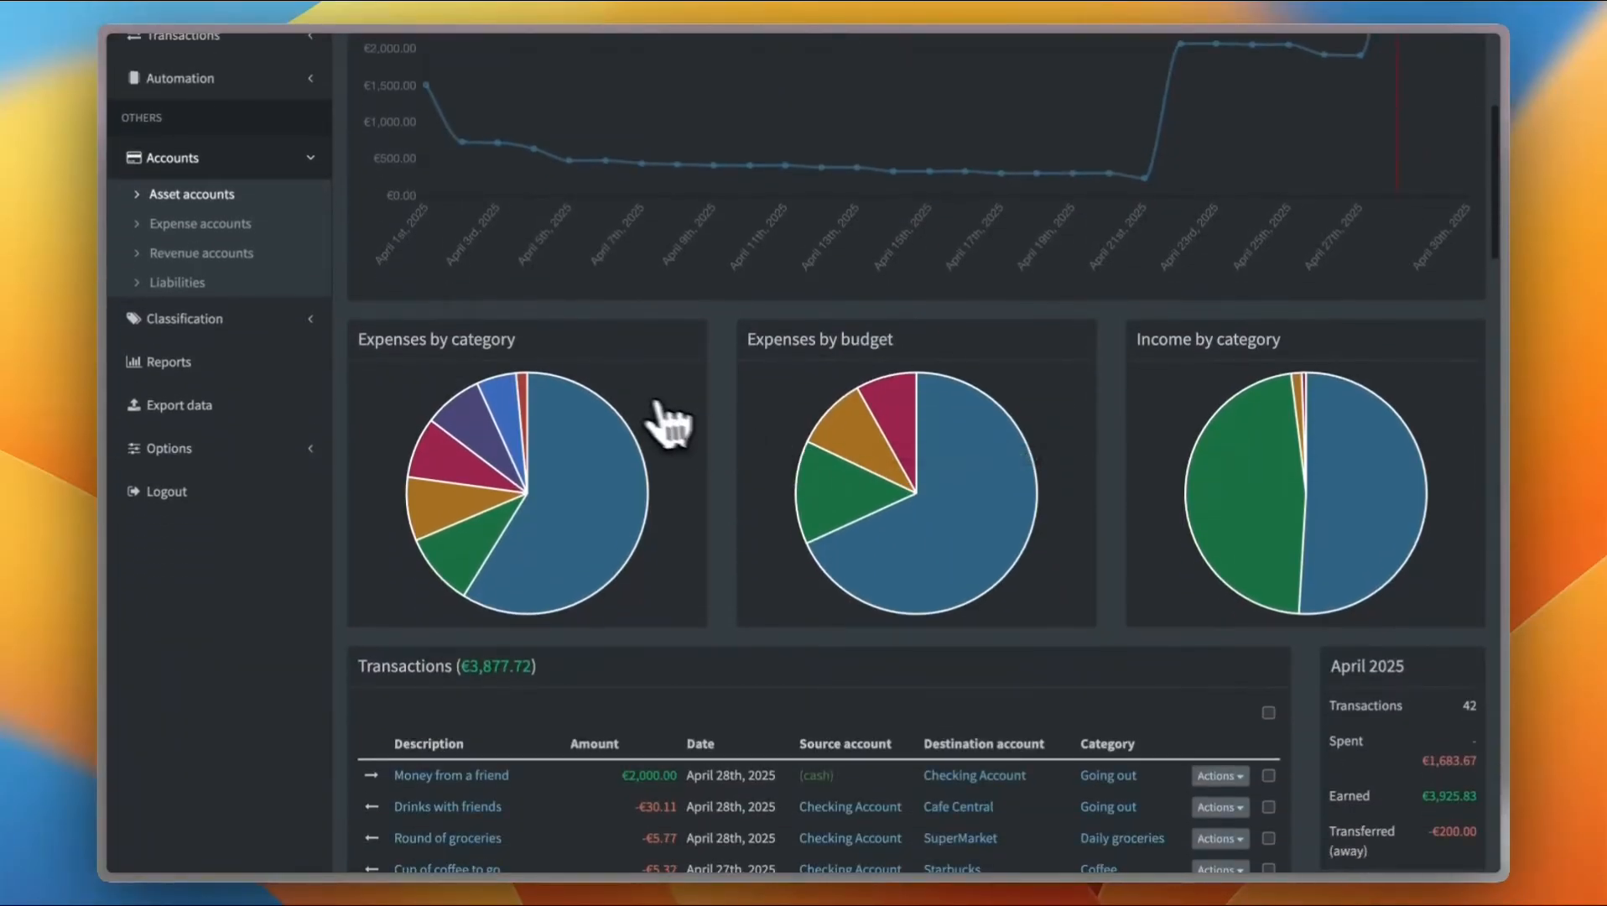
Inspect the account's expense and income pie charts and scroll through its full transaction list
mouse_move(483, 546)
mouse_move(541, 407)
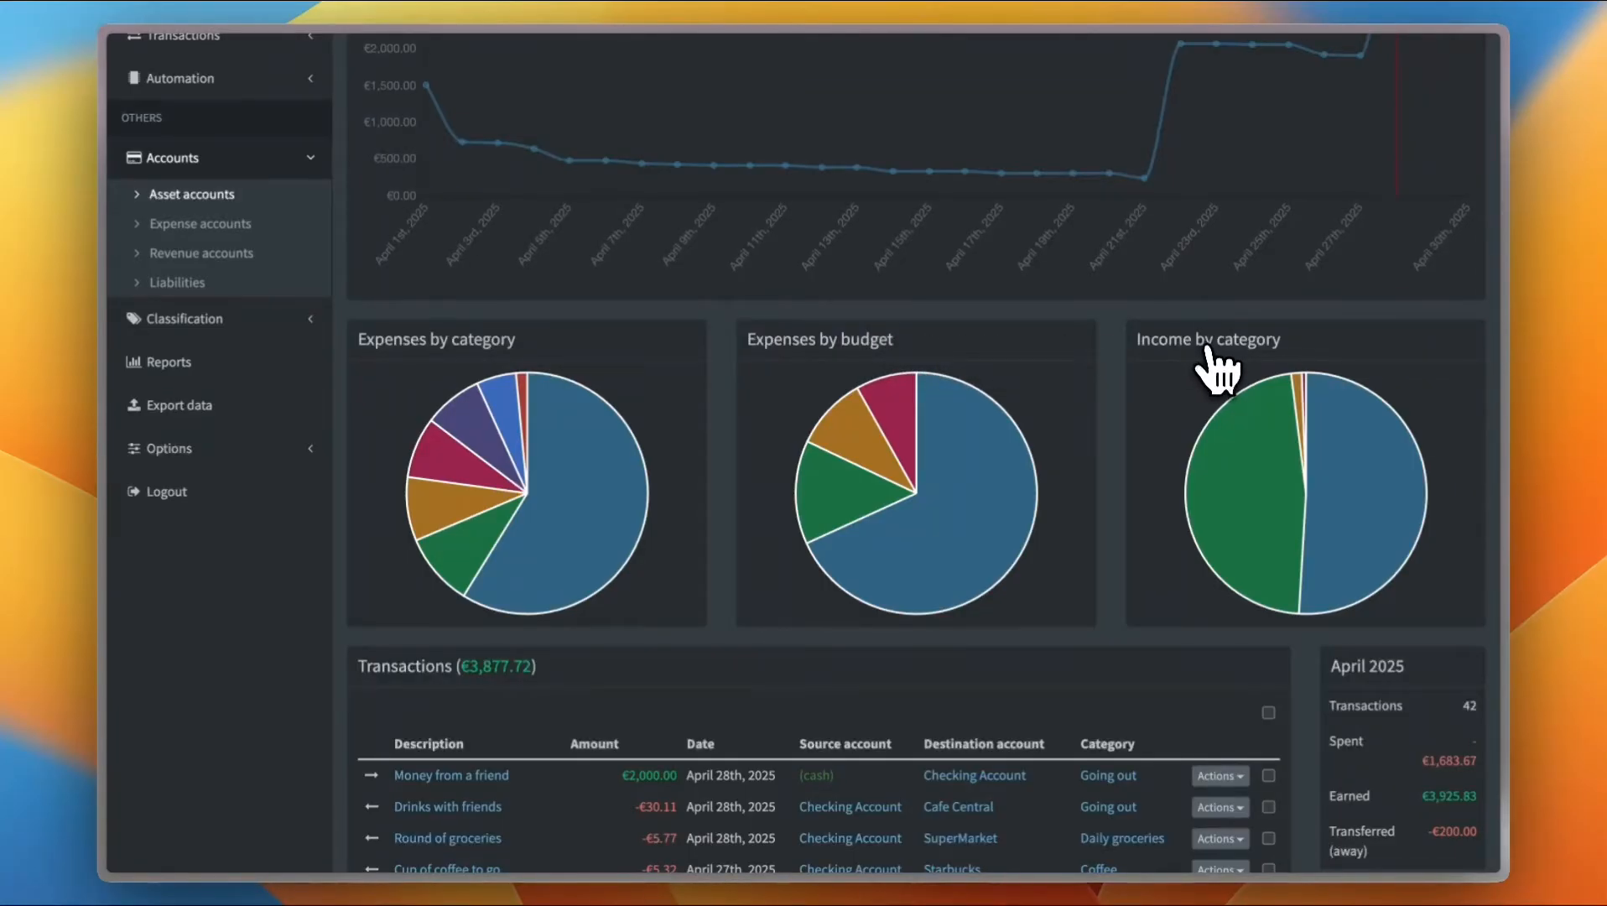
scroll(1205, 369, "down", 2)
mouse_move(992, 444)
mouse_move(854, 430)
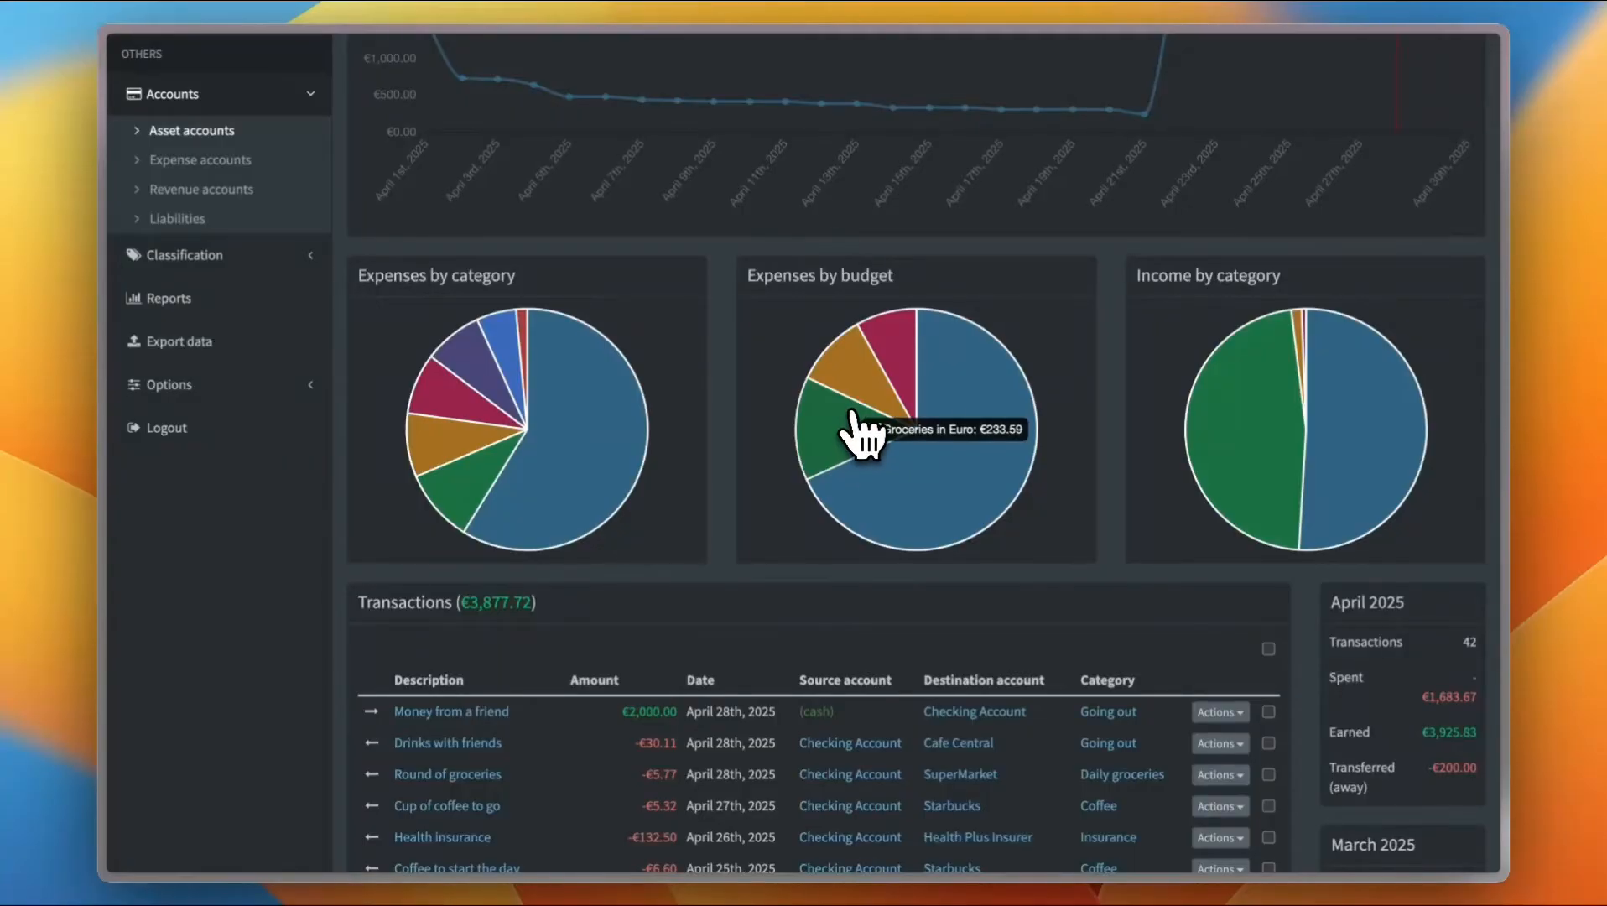
mouse_move(857, 392)
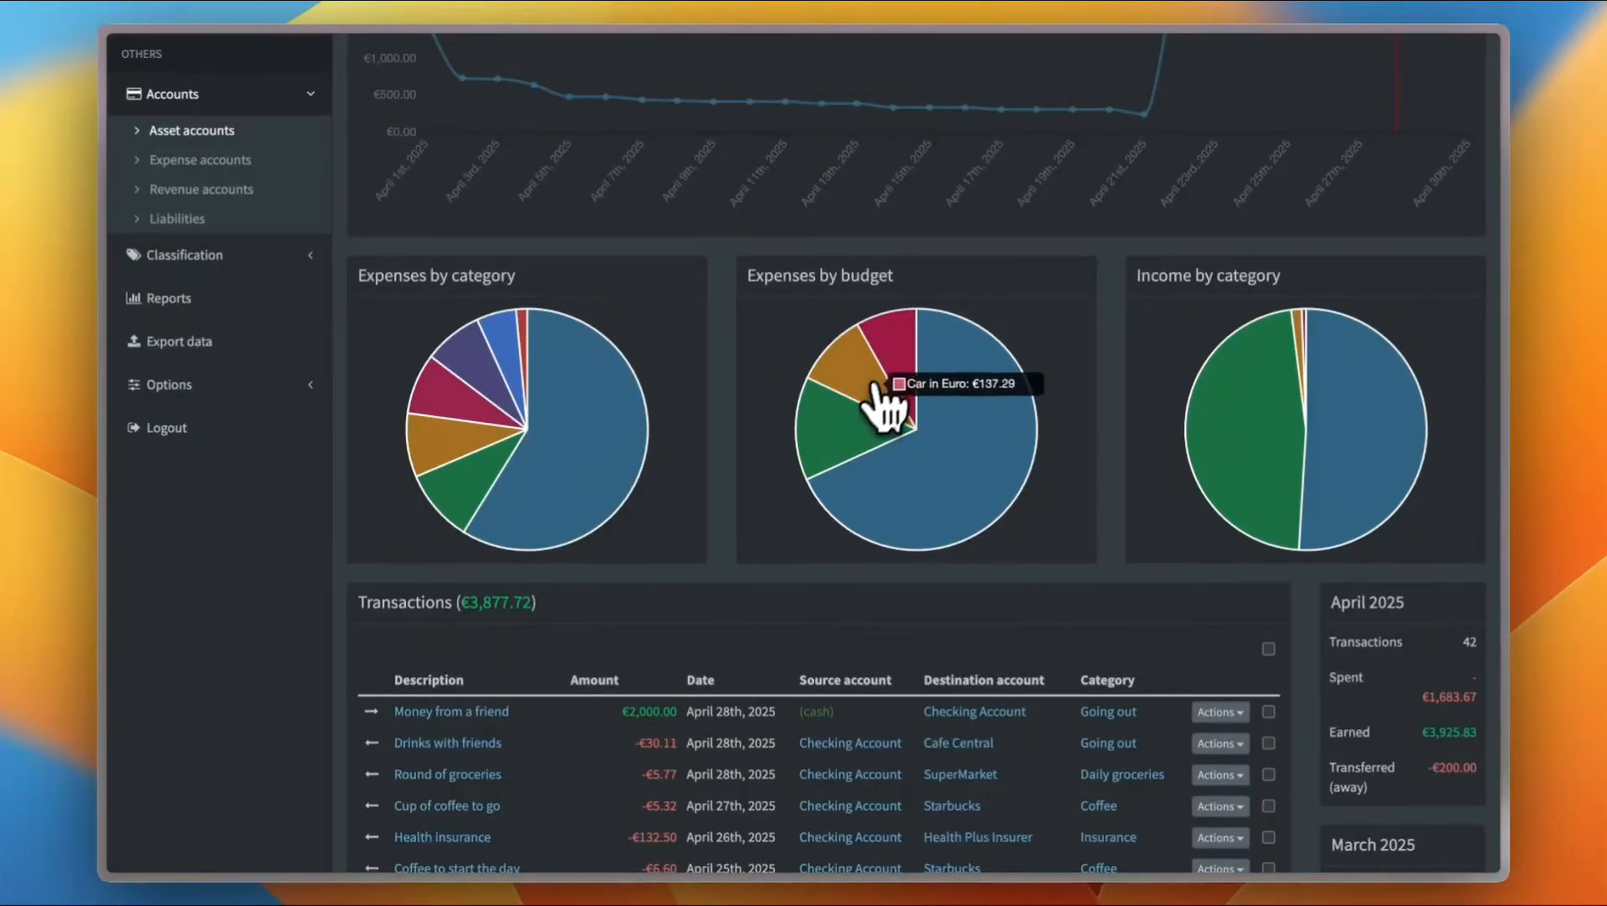
scroll(893, 289, "down", 5)
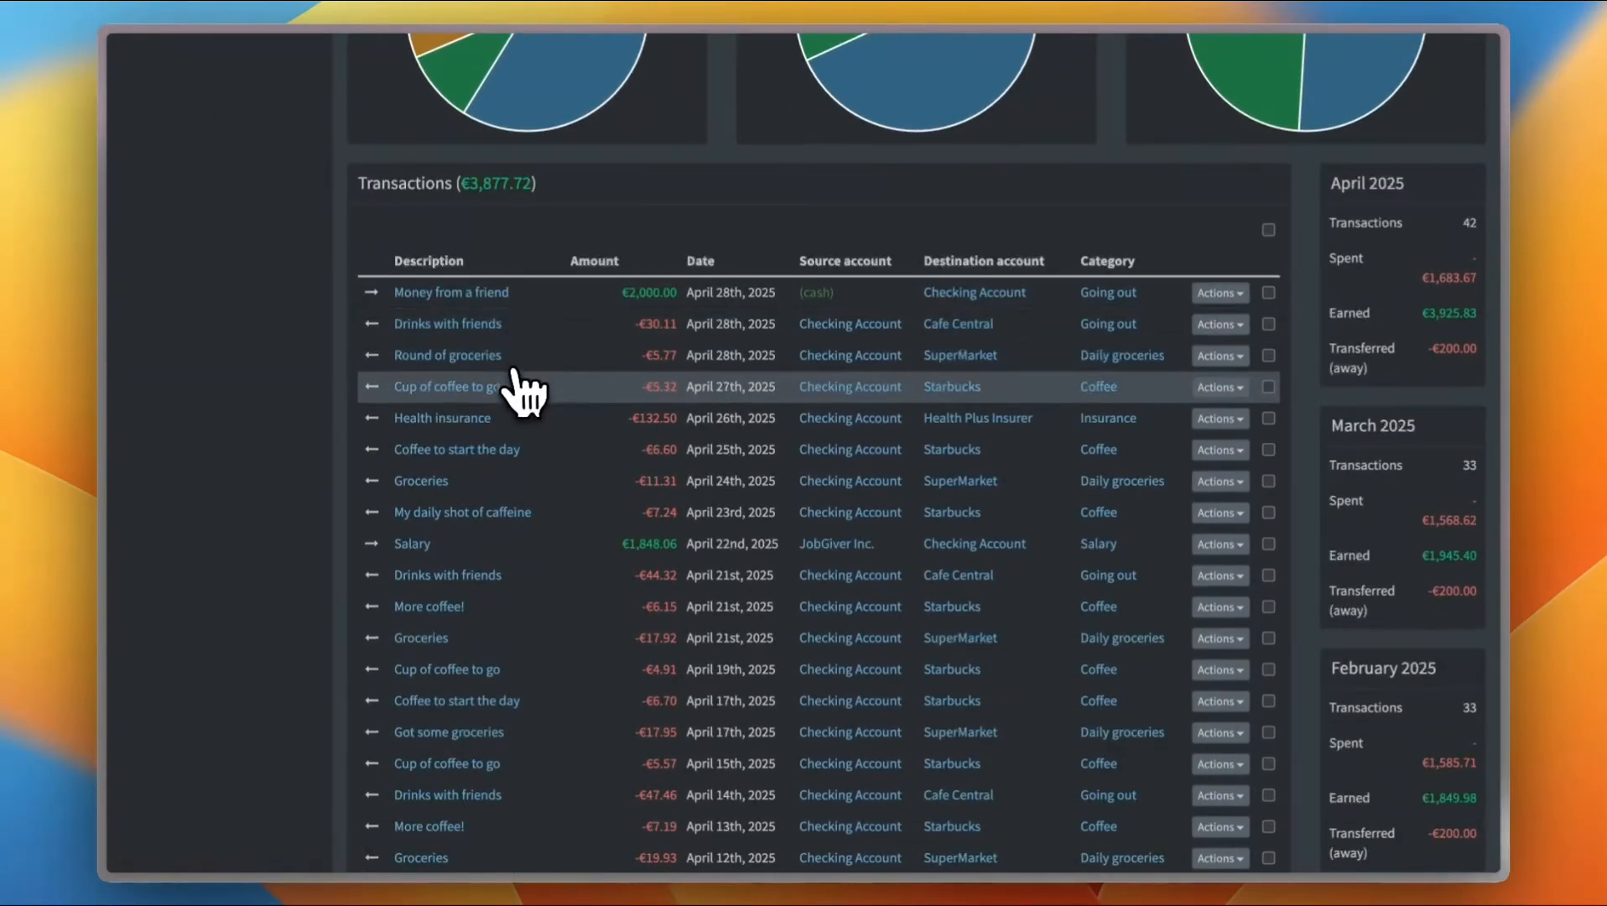
scroll(520, 503, "down", 6)
scroll(528, 555, "down", 2)
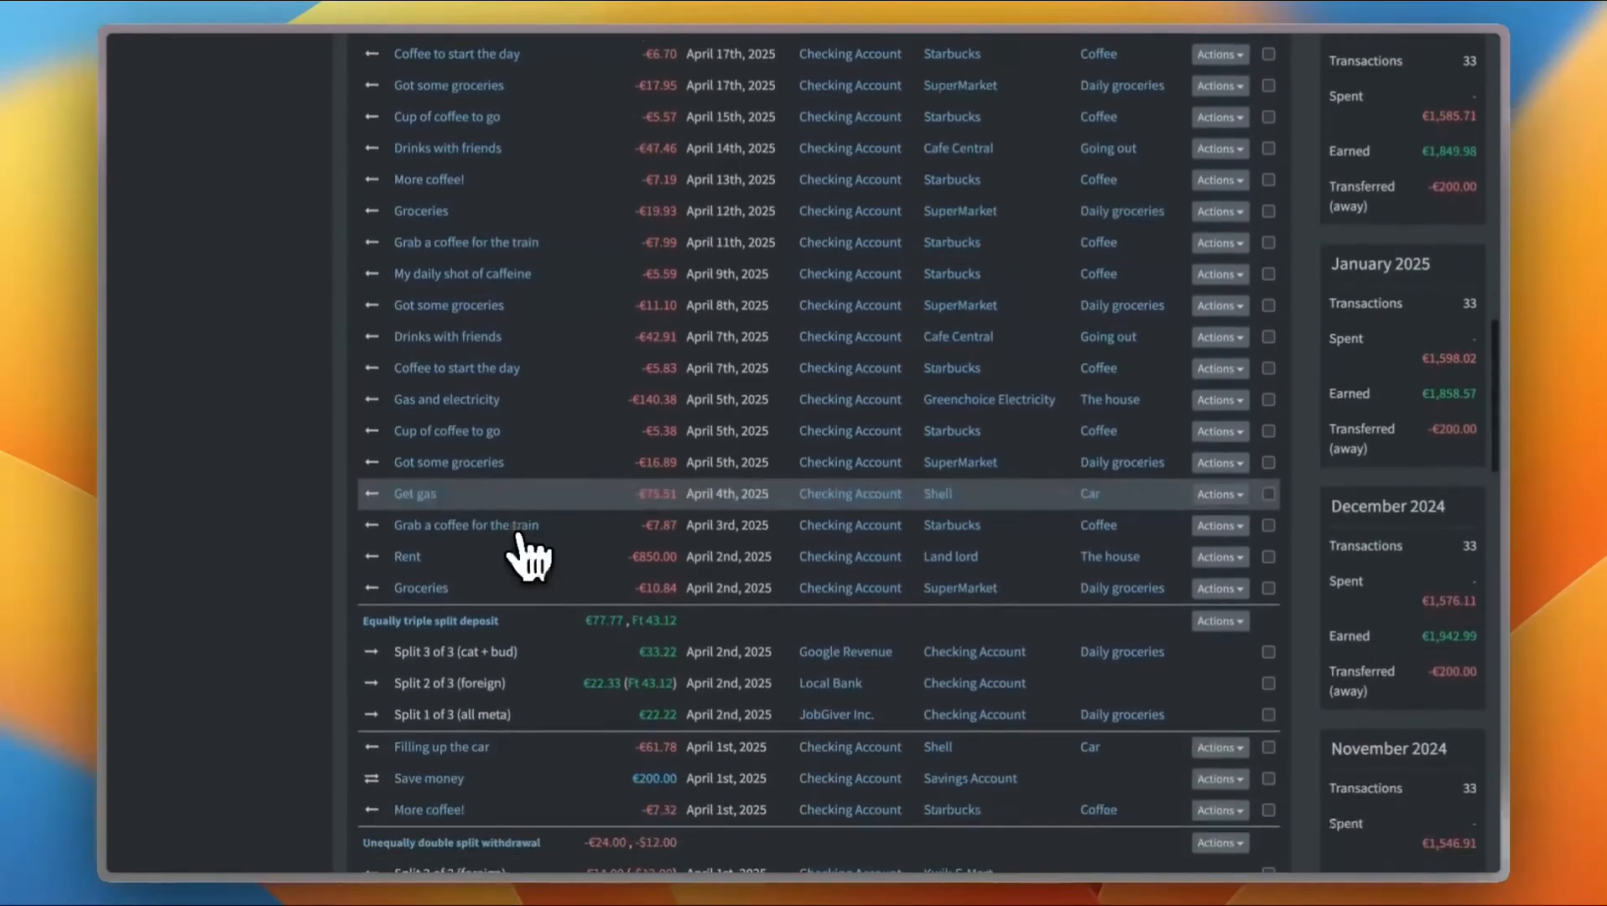
scroll(1396, 264, "up", 3)
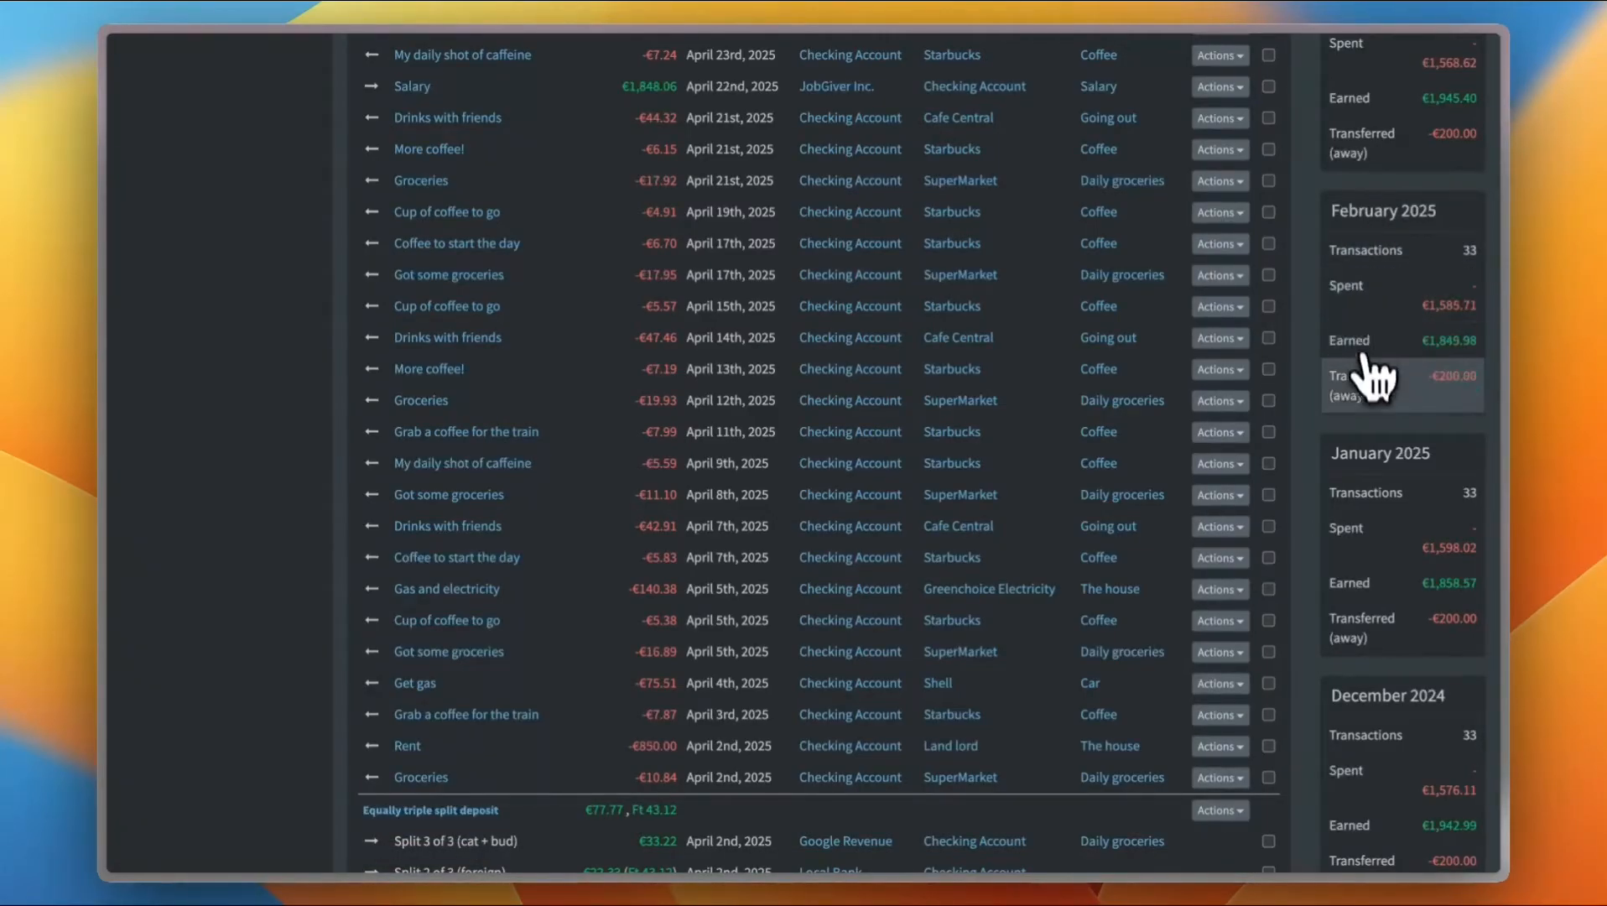
scroll(1376, 406, "up", 10)
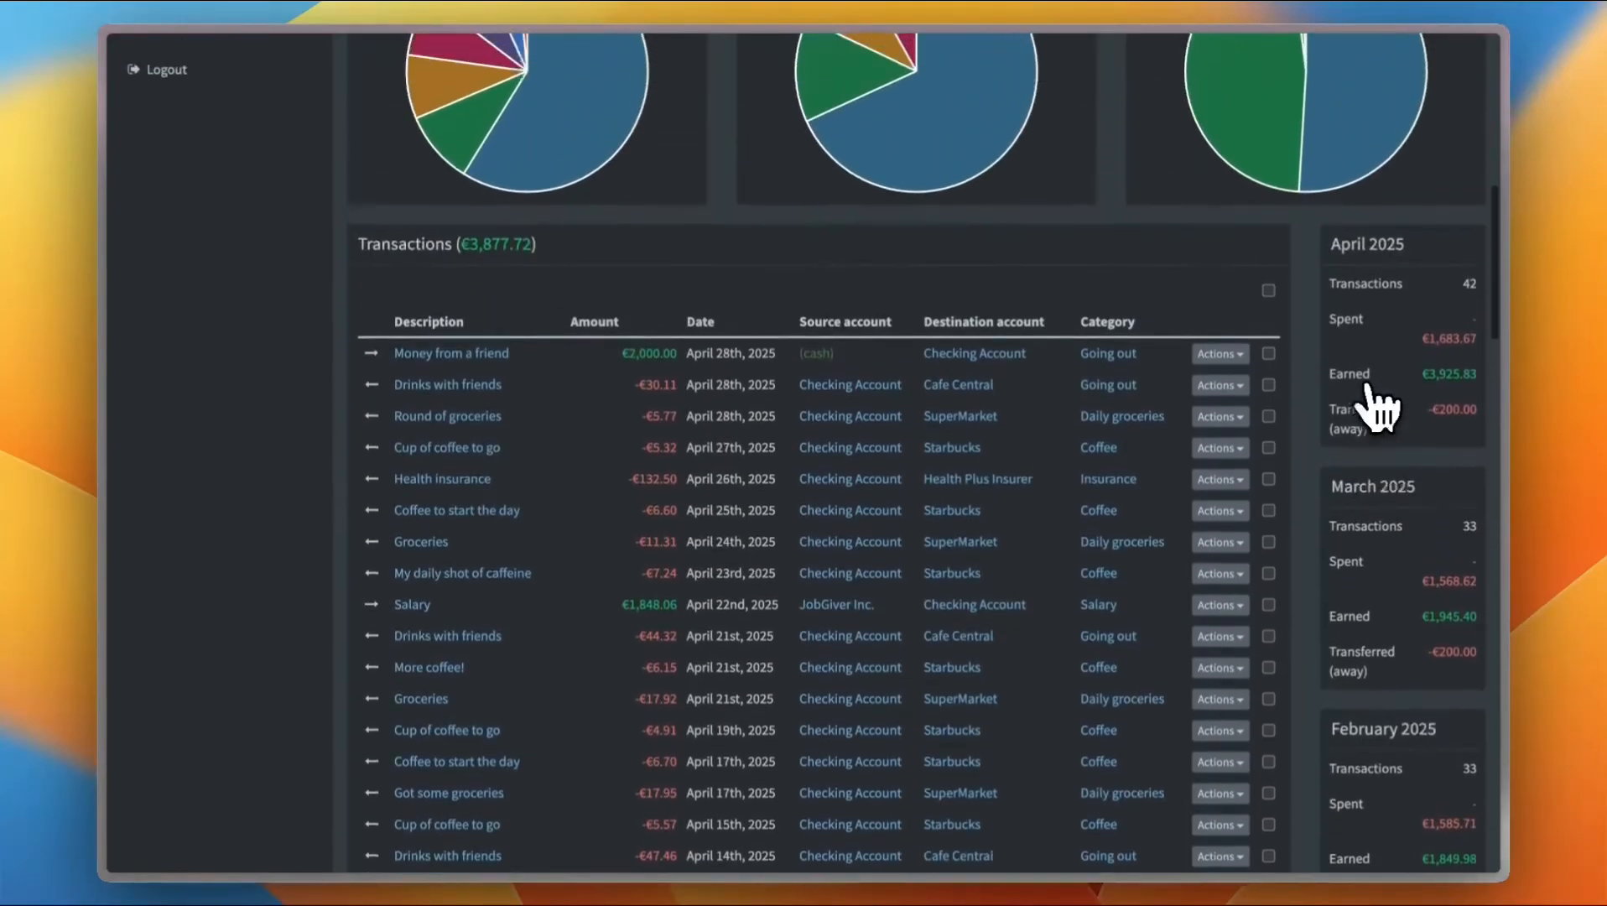
scroll(1376, 407, "up", 5)
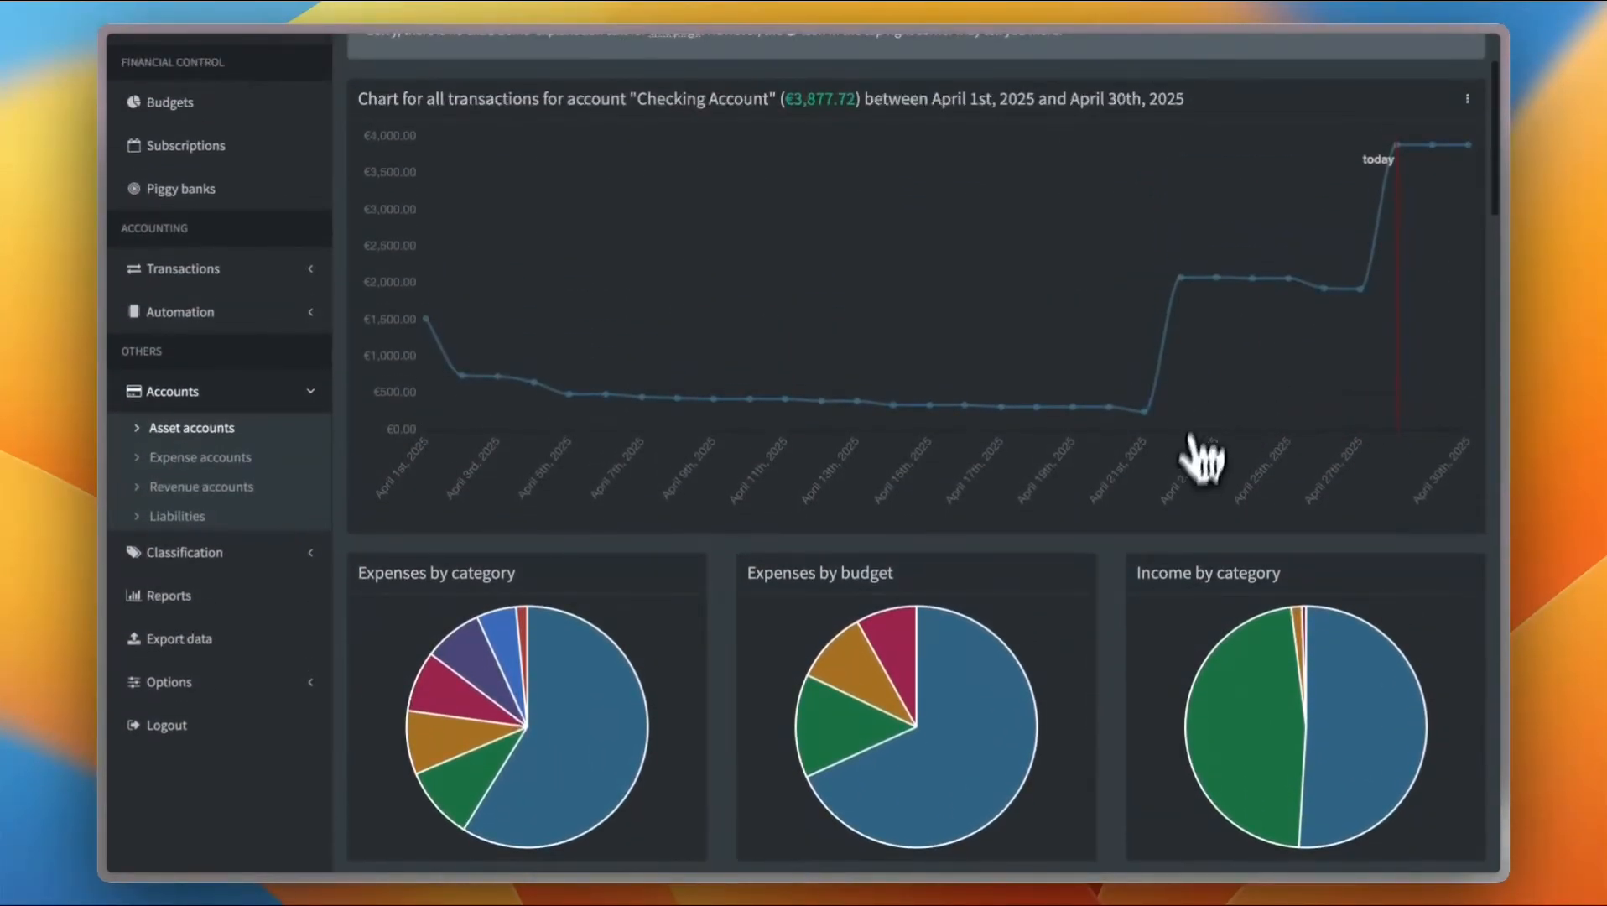
scroll(1212, 537, "down", 7)
scroll(1212, 538, "up", 9)
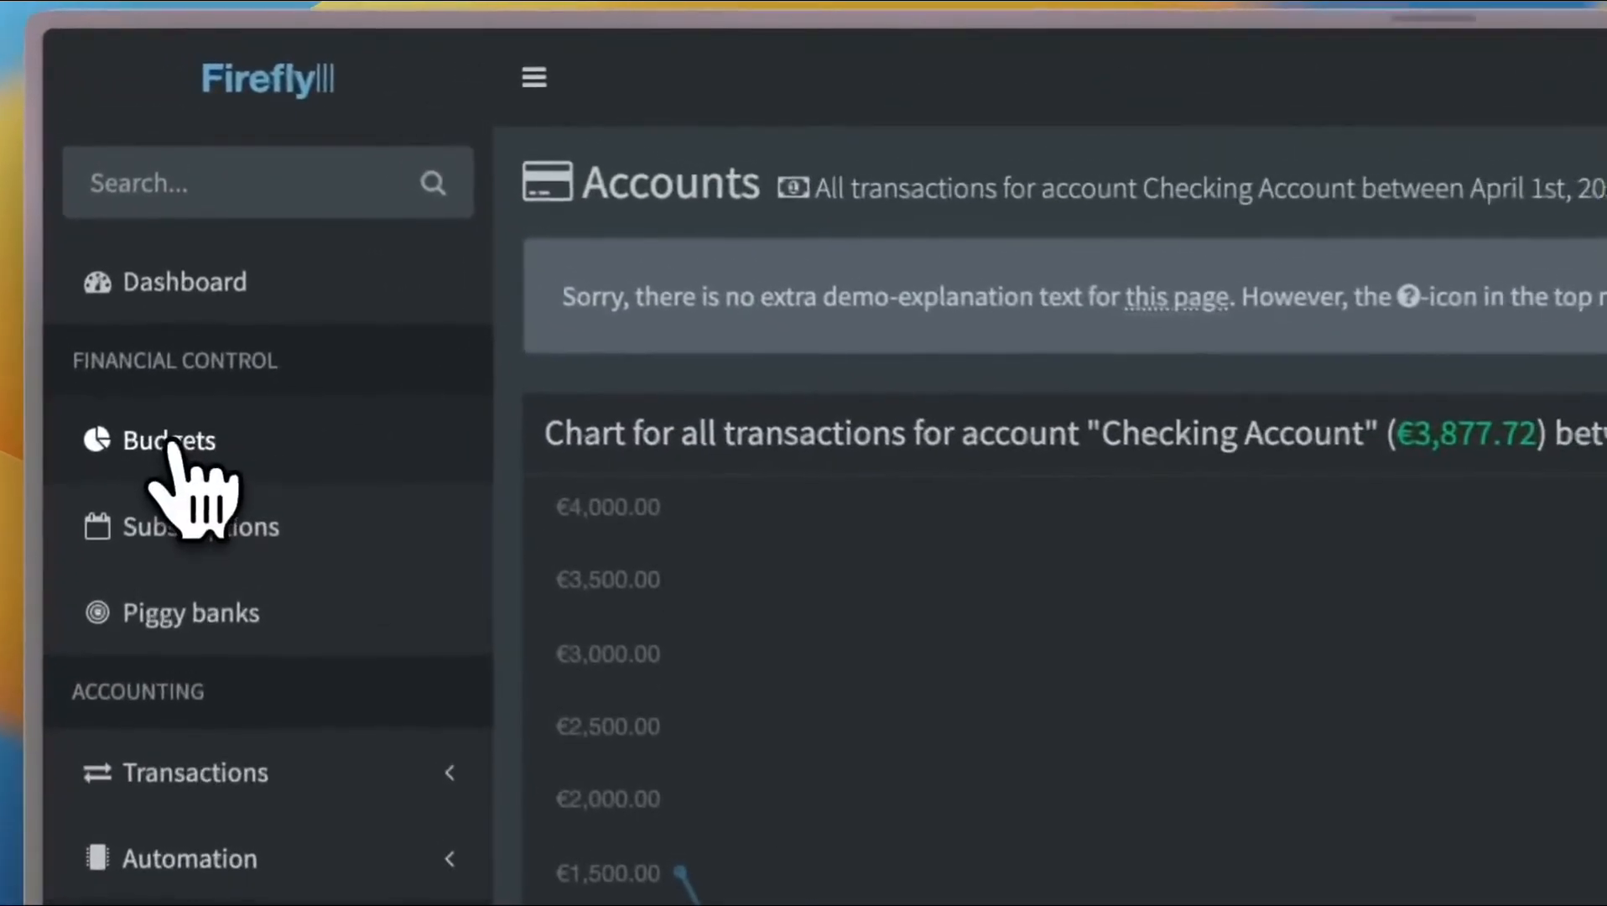
Create a new budget named Camera payment
left_click(171, 242)
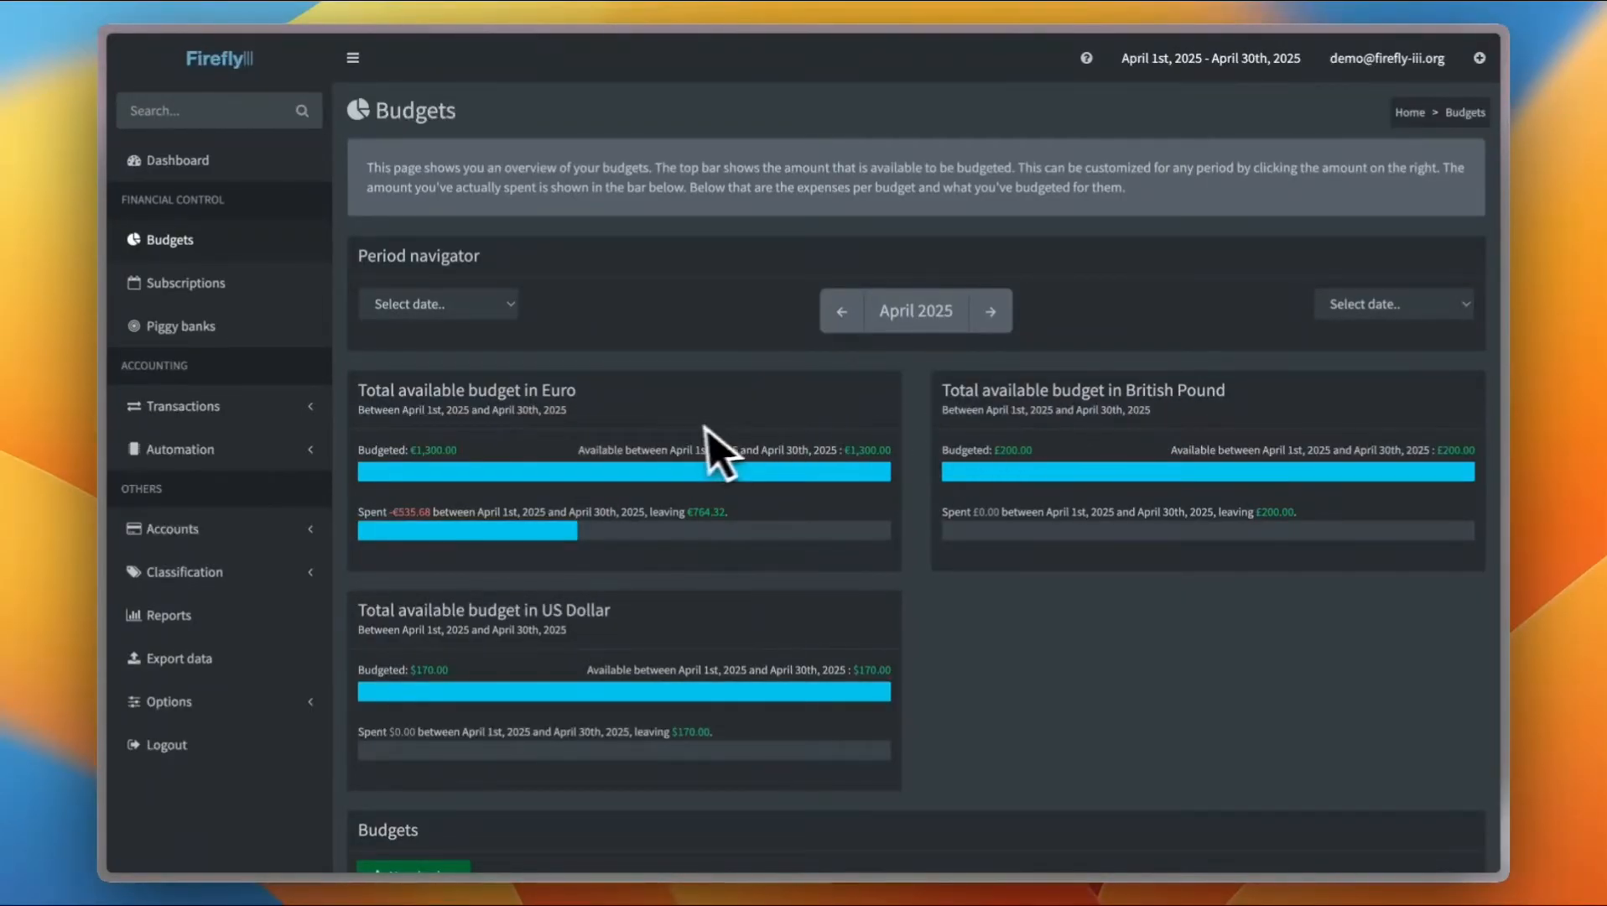
scroll(700, 560, "down", 5)
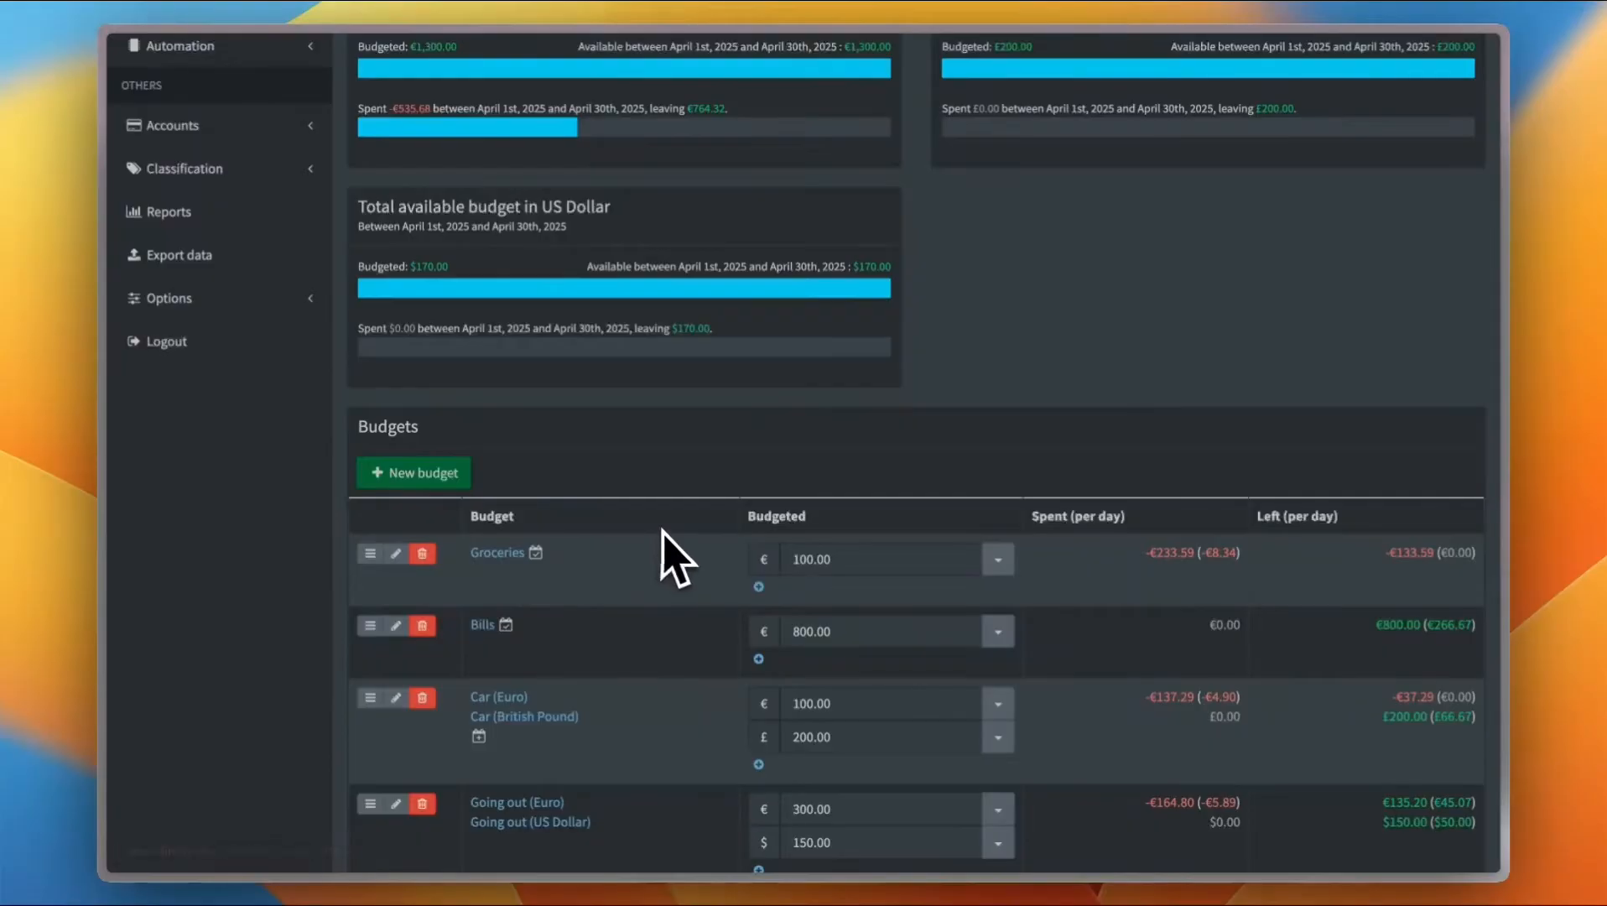
scroll(664, 556, "down", 1)
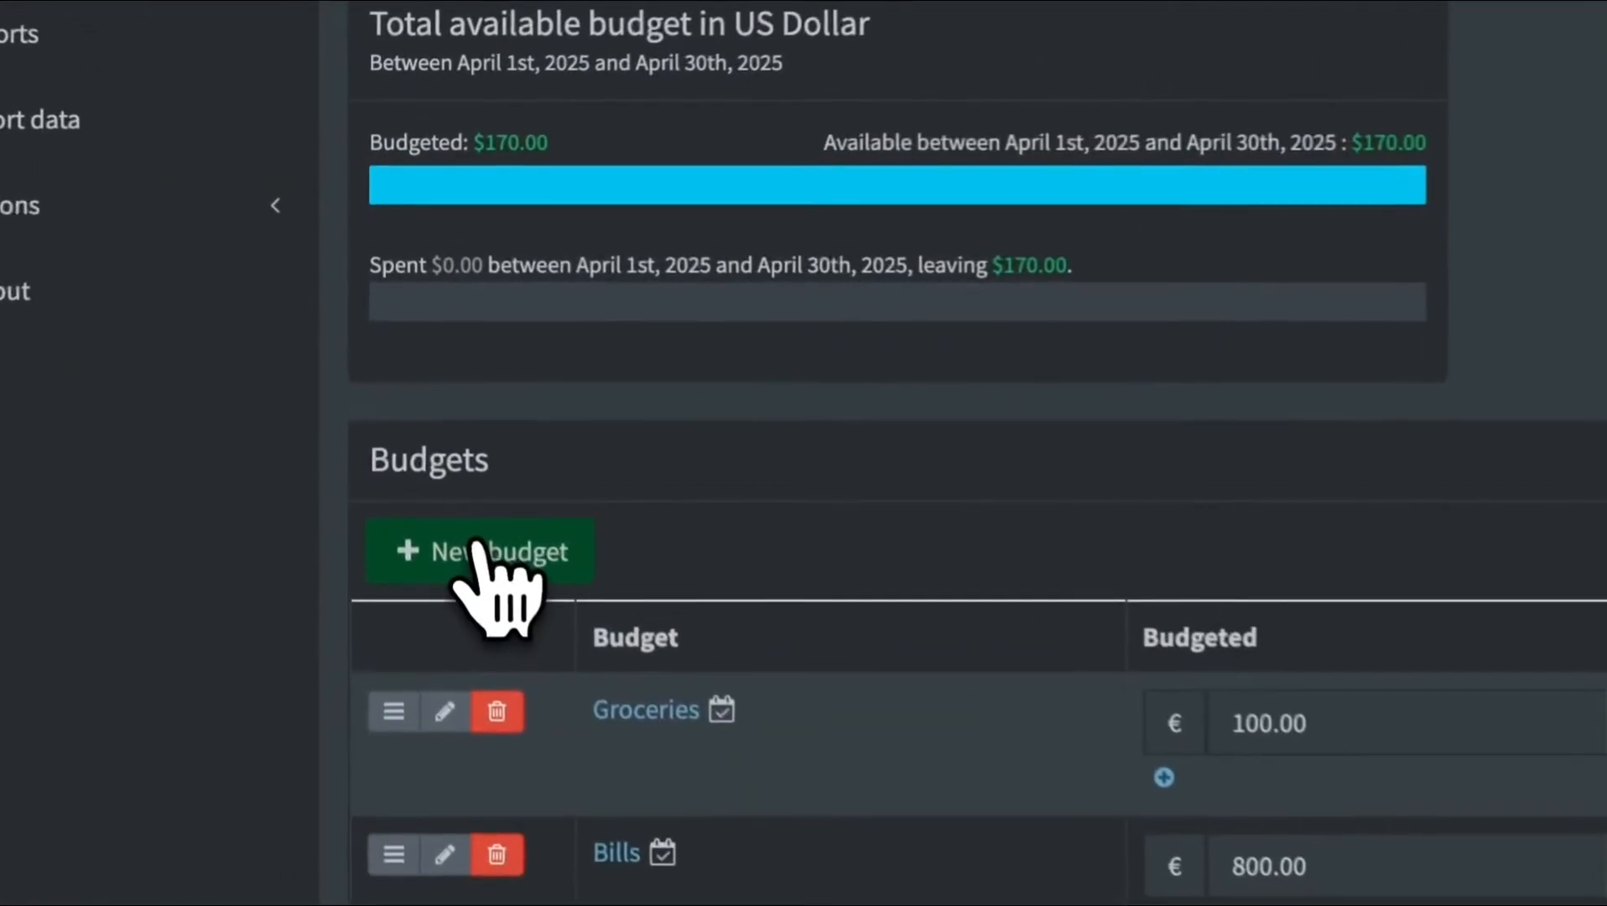
left_click(475, 545)
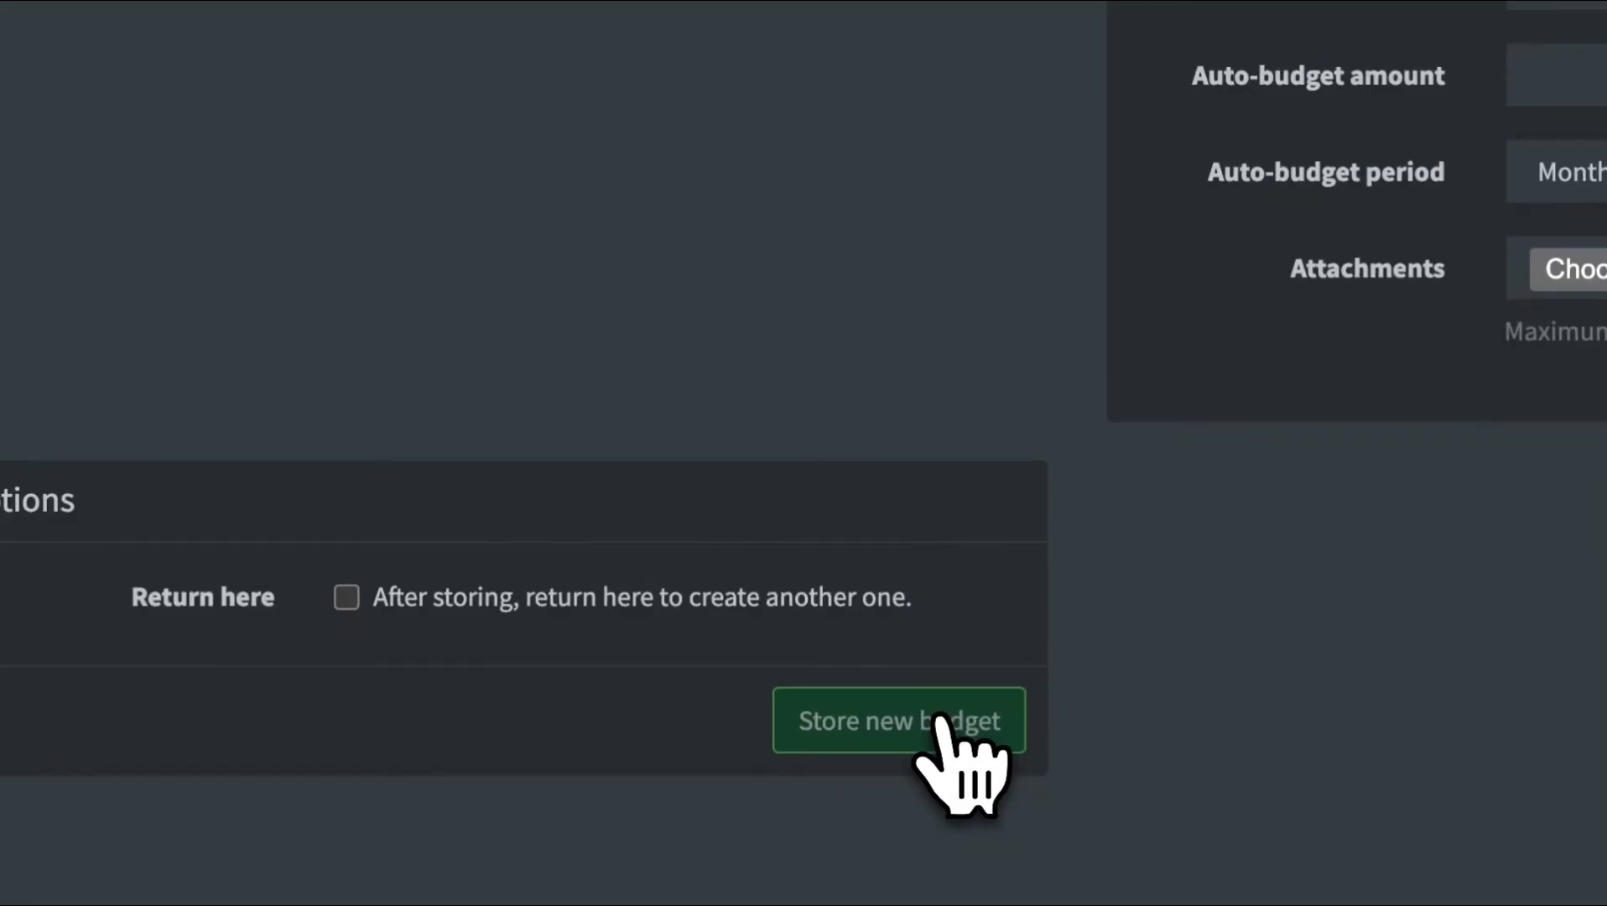
left_click(939, 718)
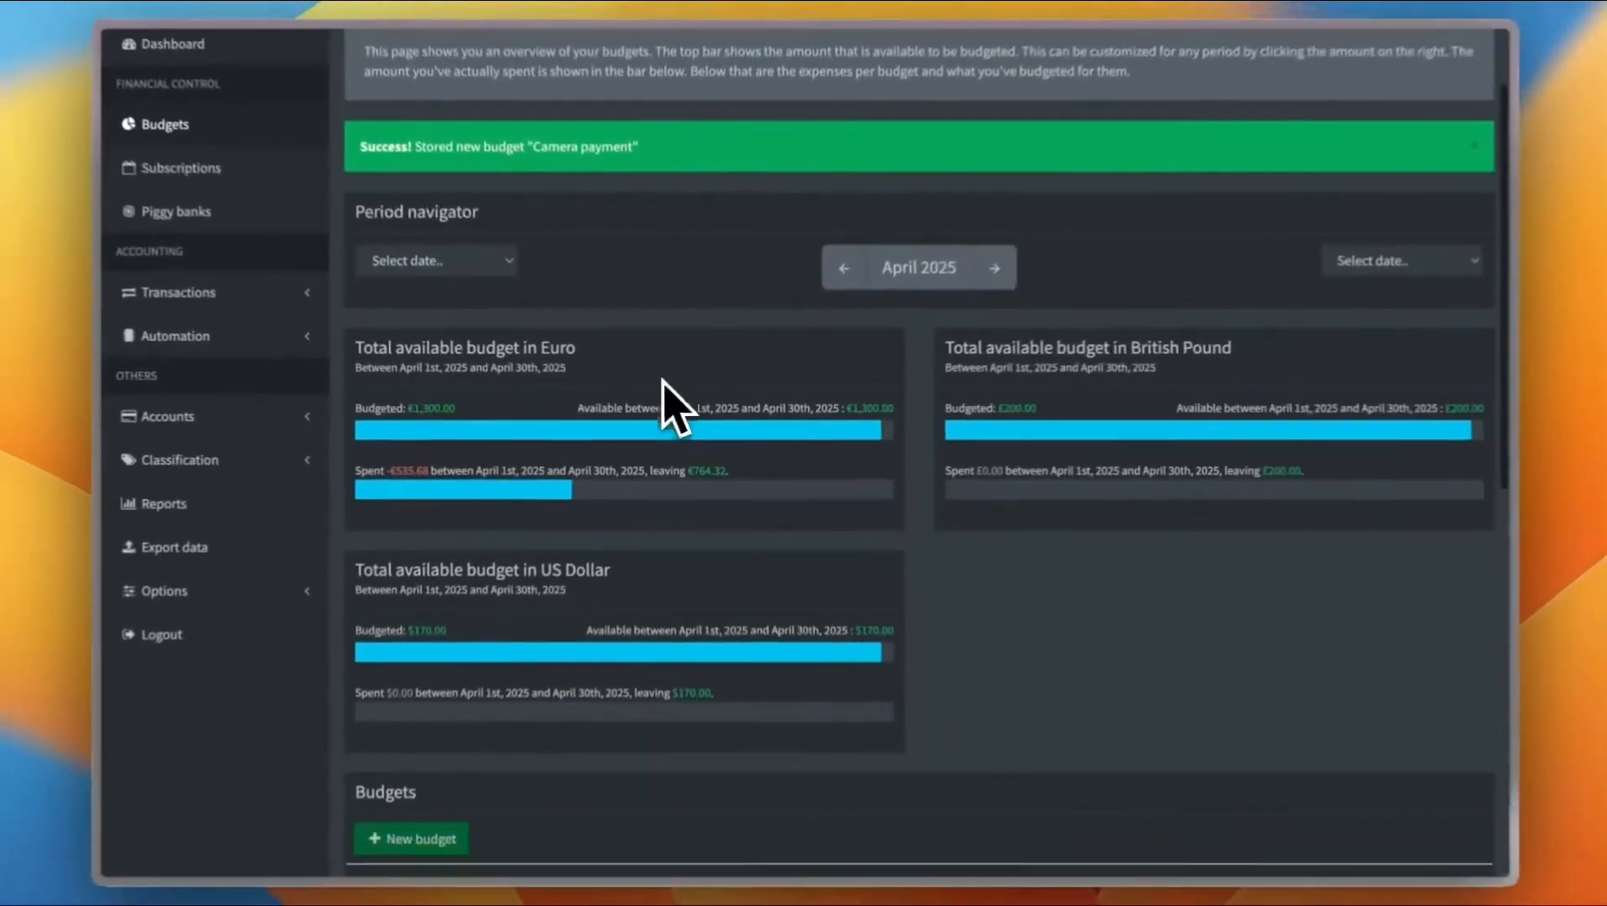
Set the Camera payment budget's budgeted amount for April 2025 to €50
scroll(655, 222, "down", 5)
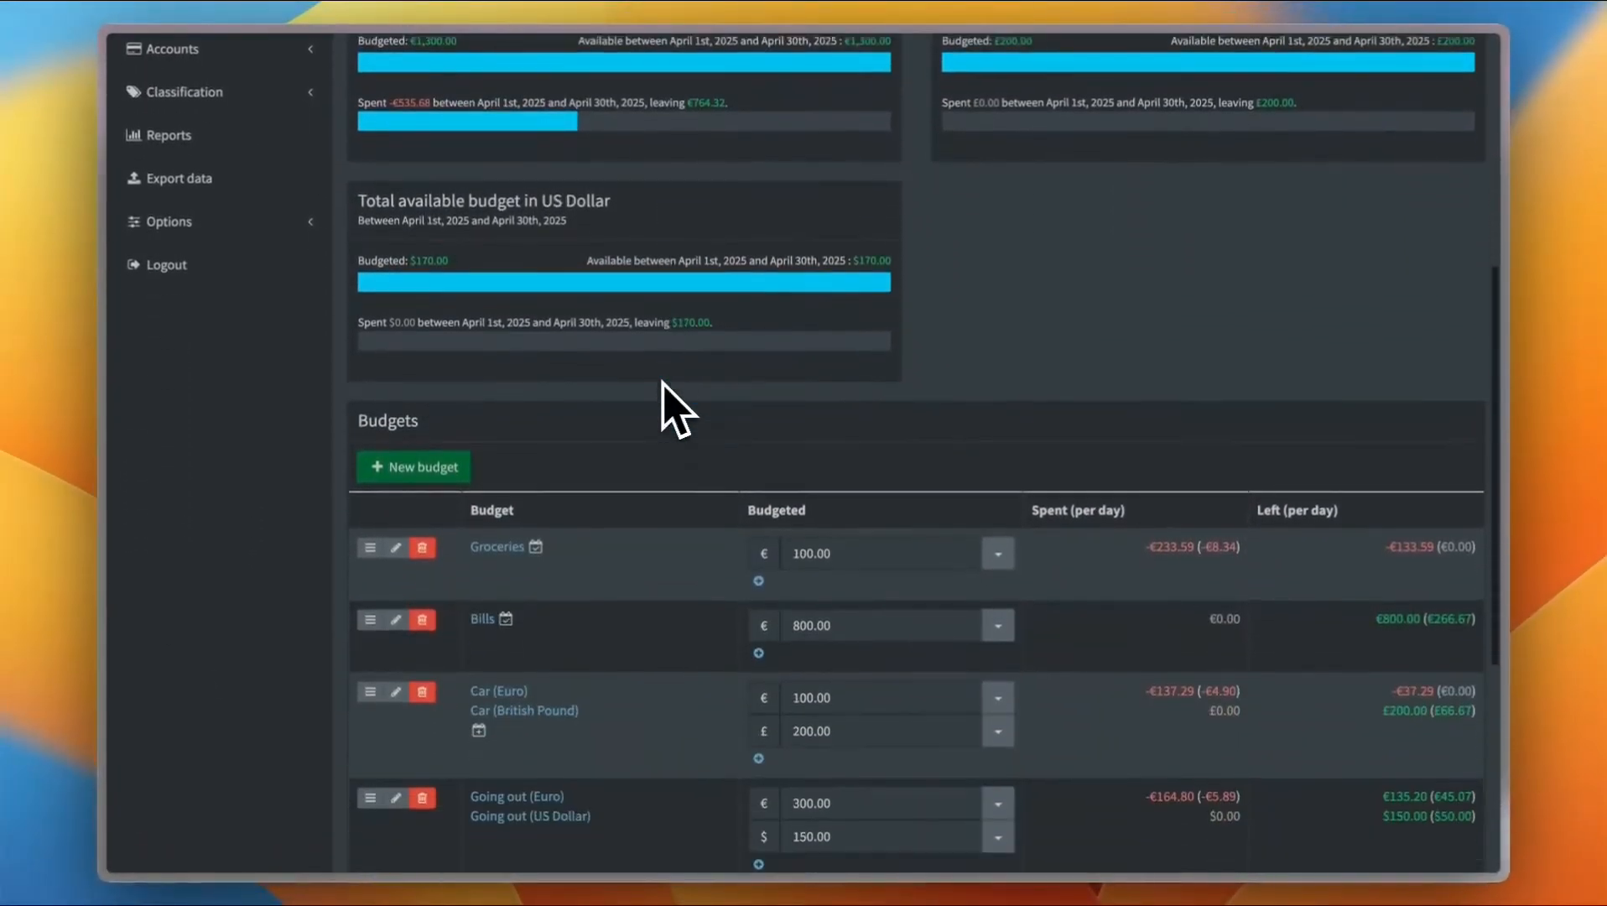
scroll(538, 459, "down", 4)
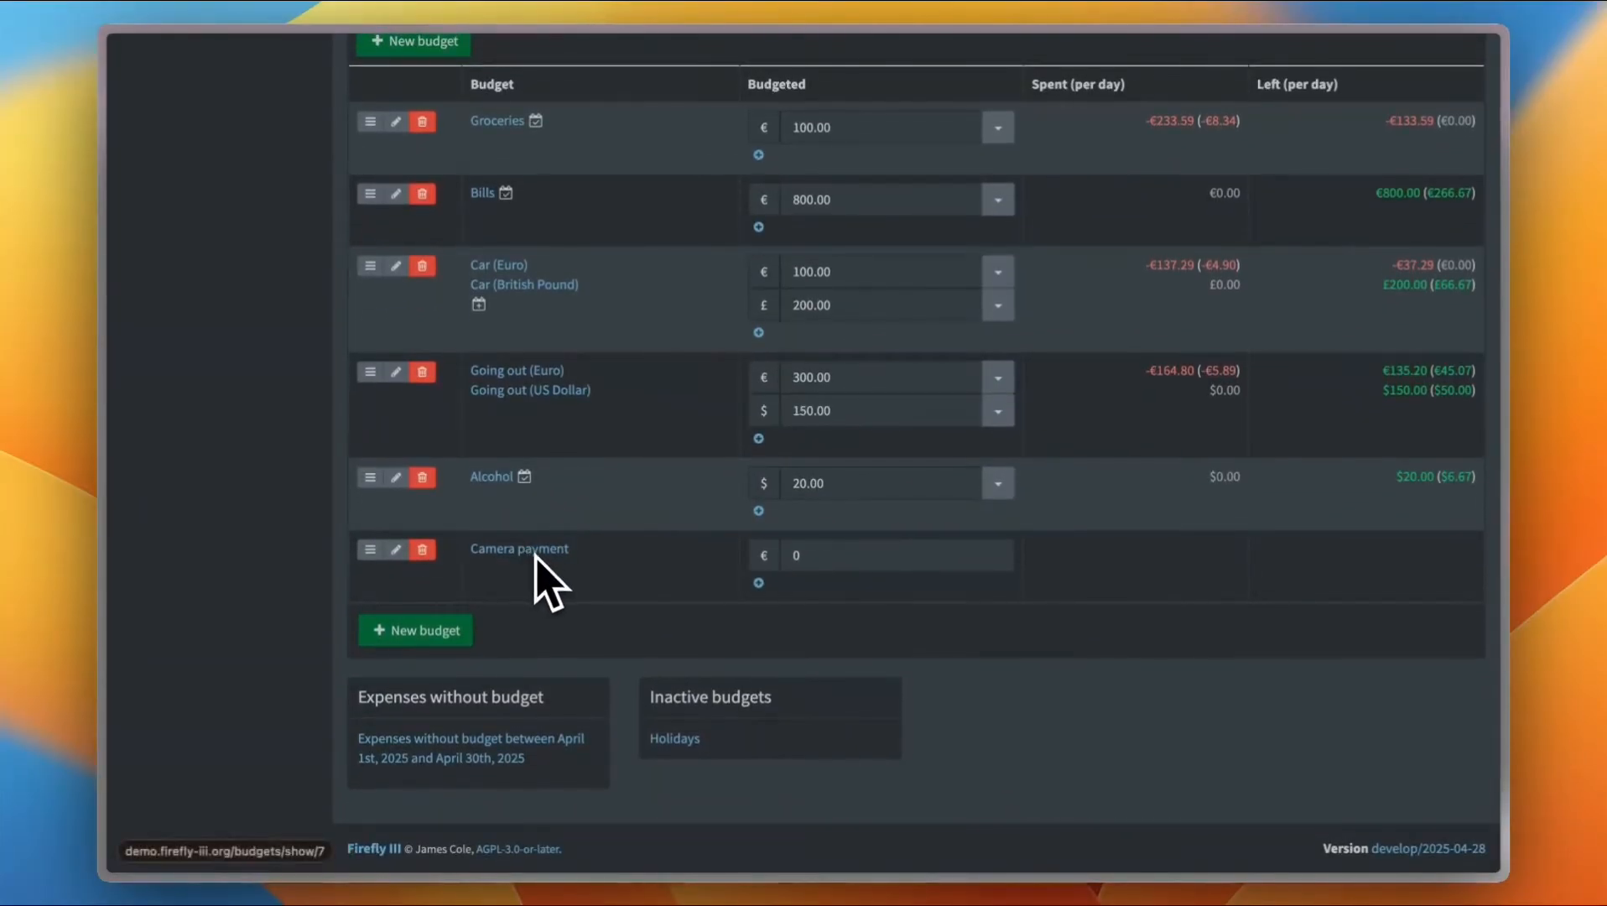
left_click_drag(822, 560, 787, 559)
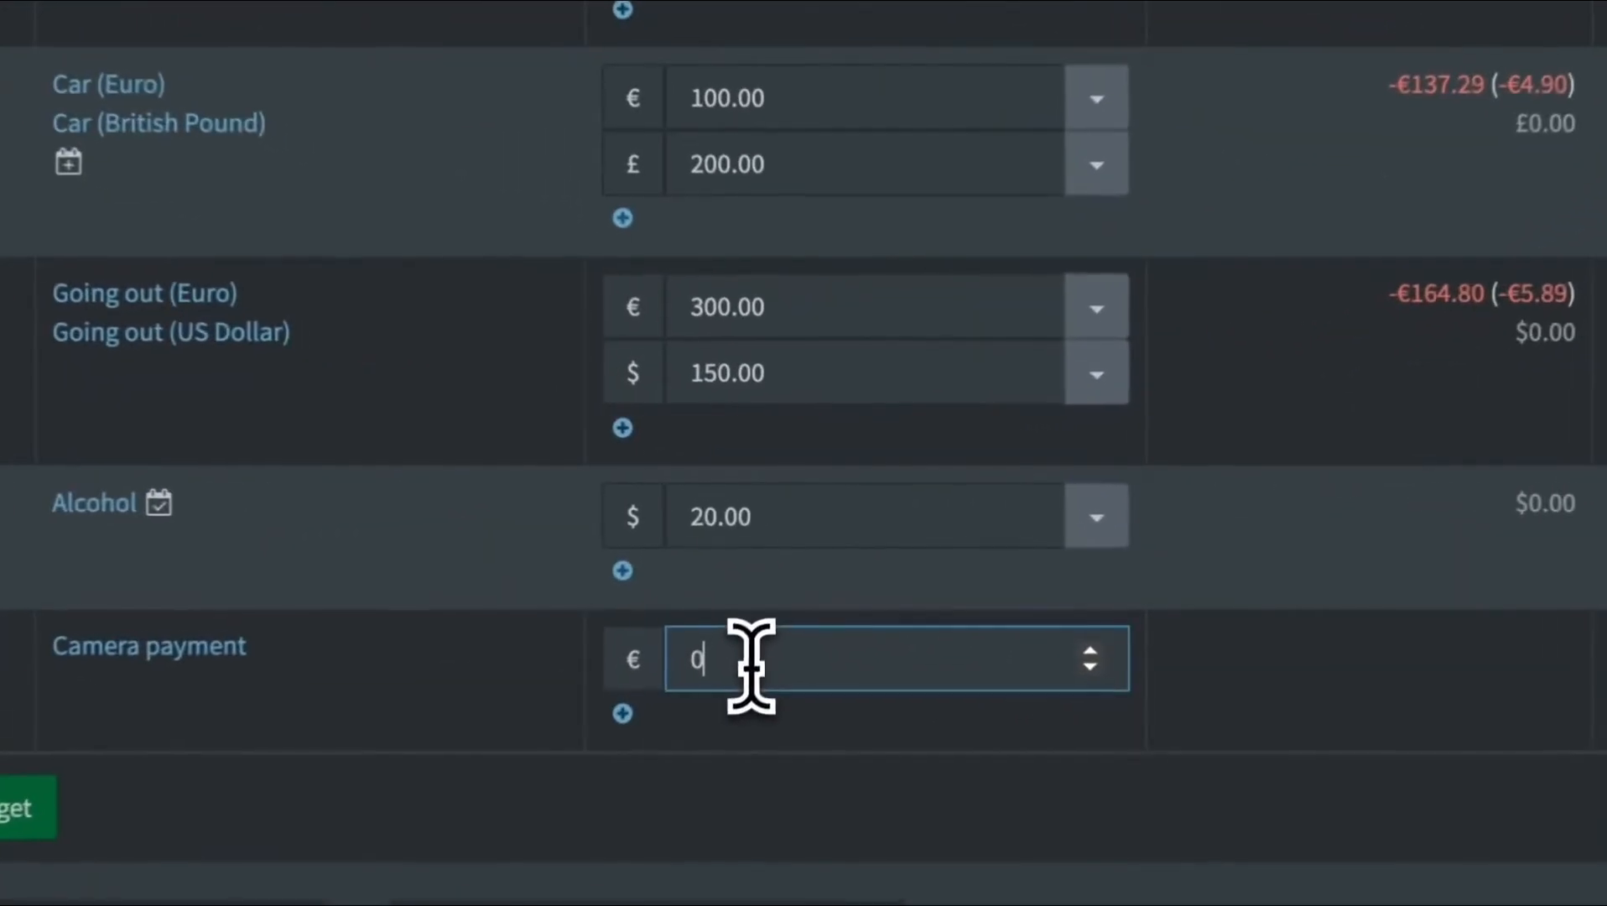
type("50")
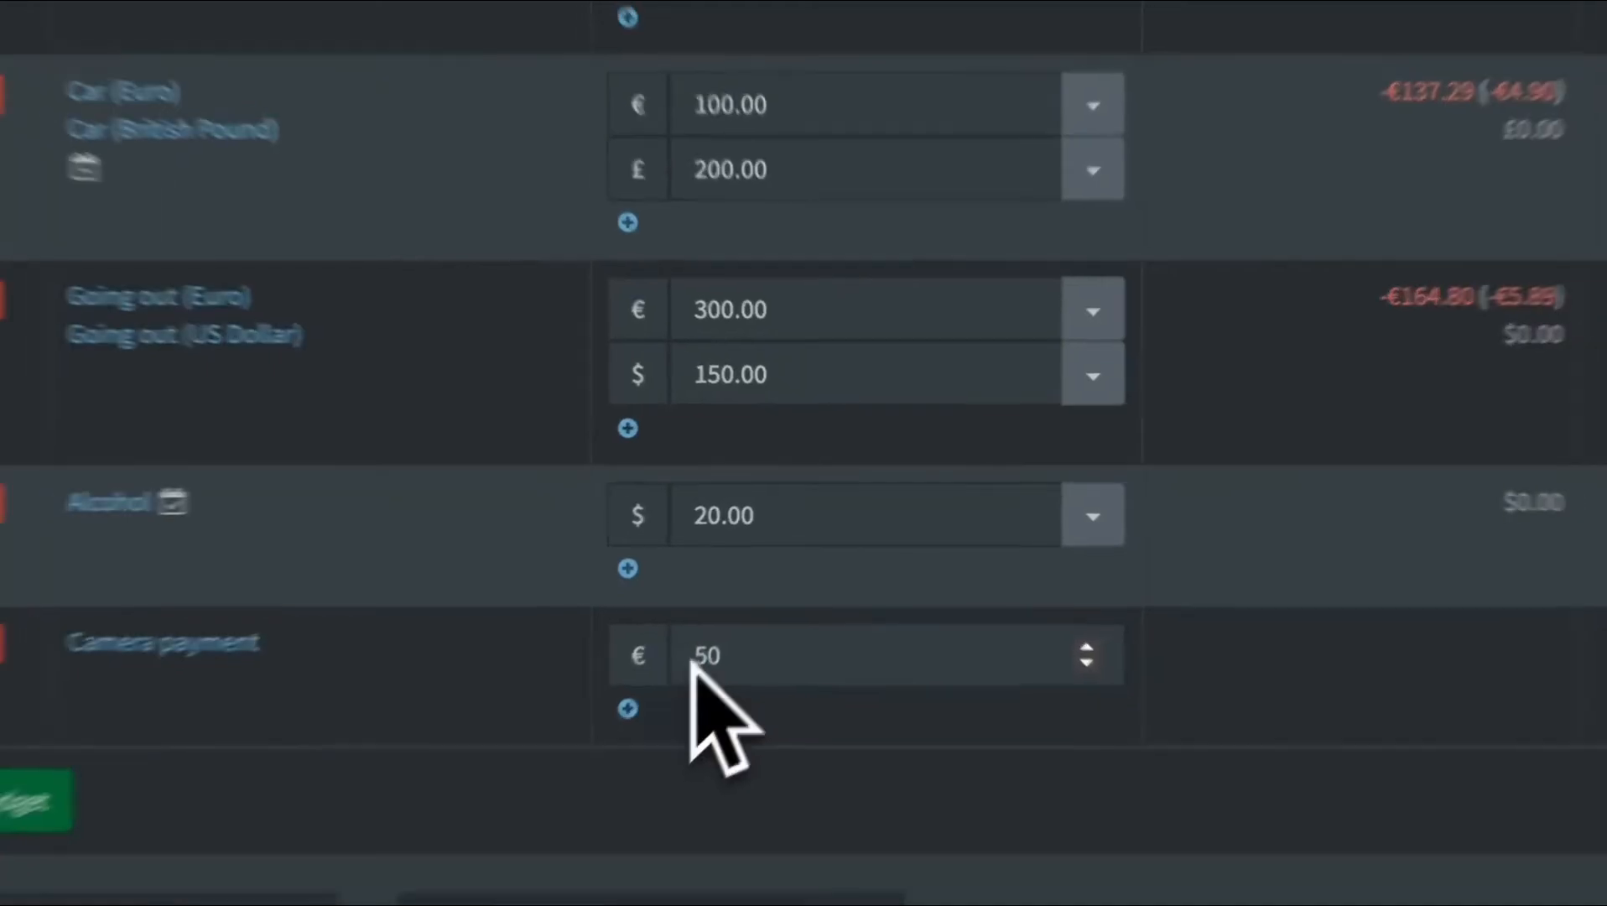
scroll(818, 591, "up", 10)
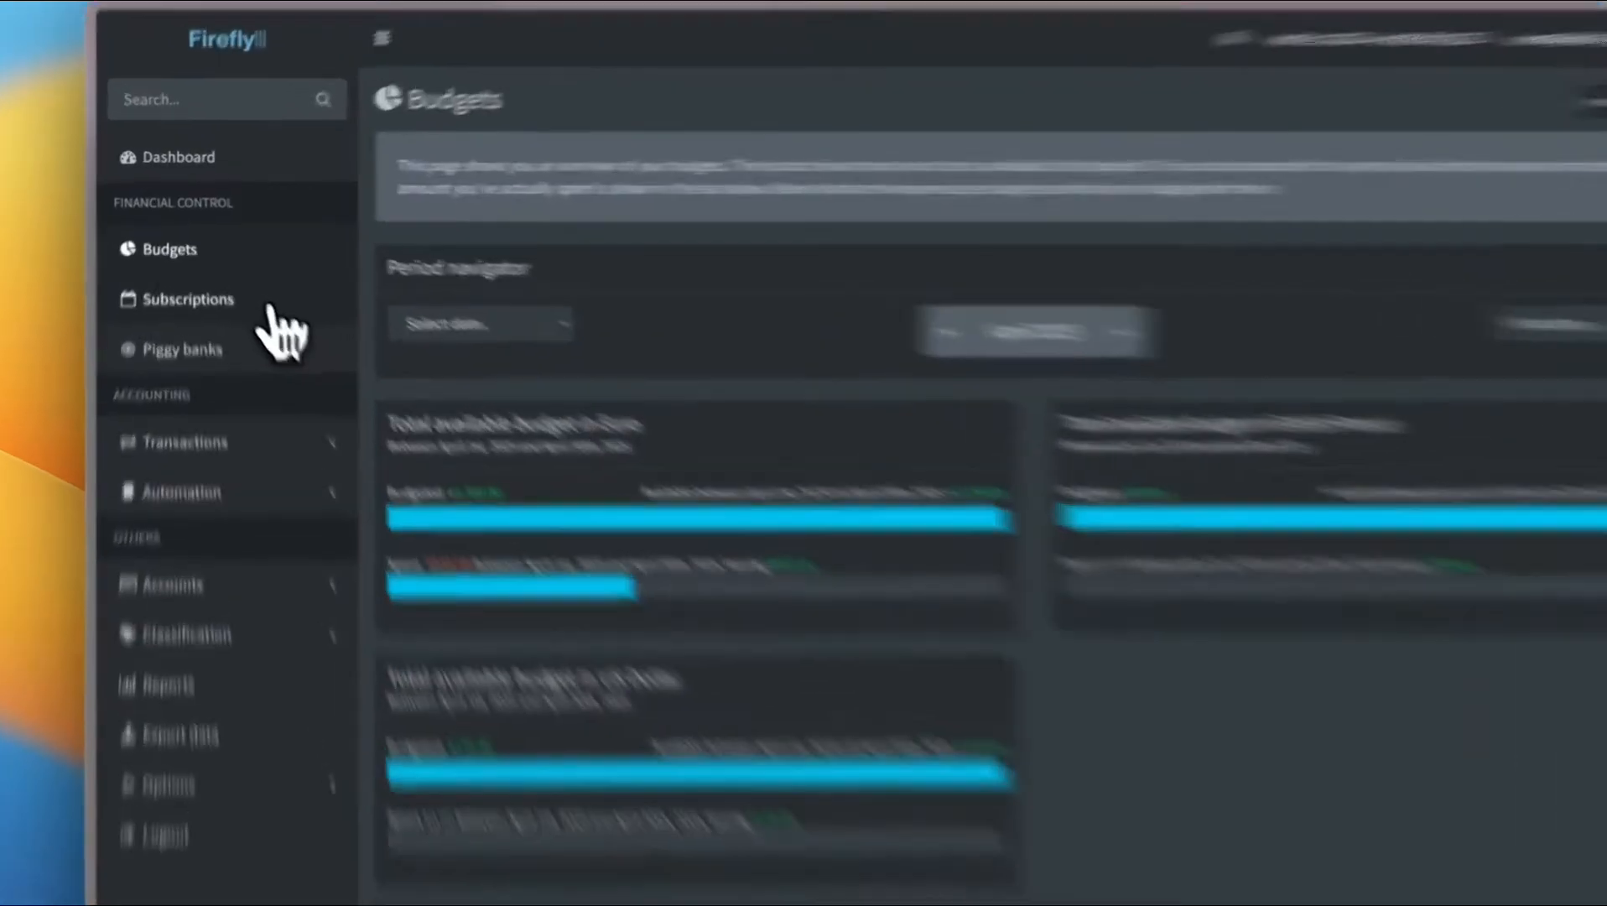
Start a new subscription named Netflix with US Dollar as its currency
left_click(256, 288)
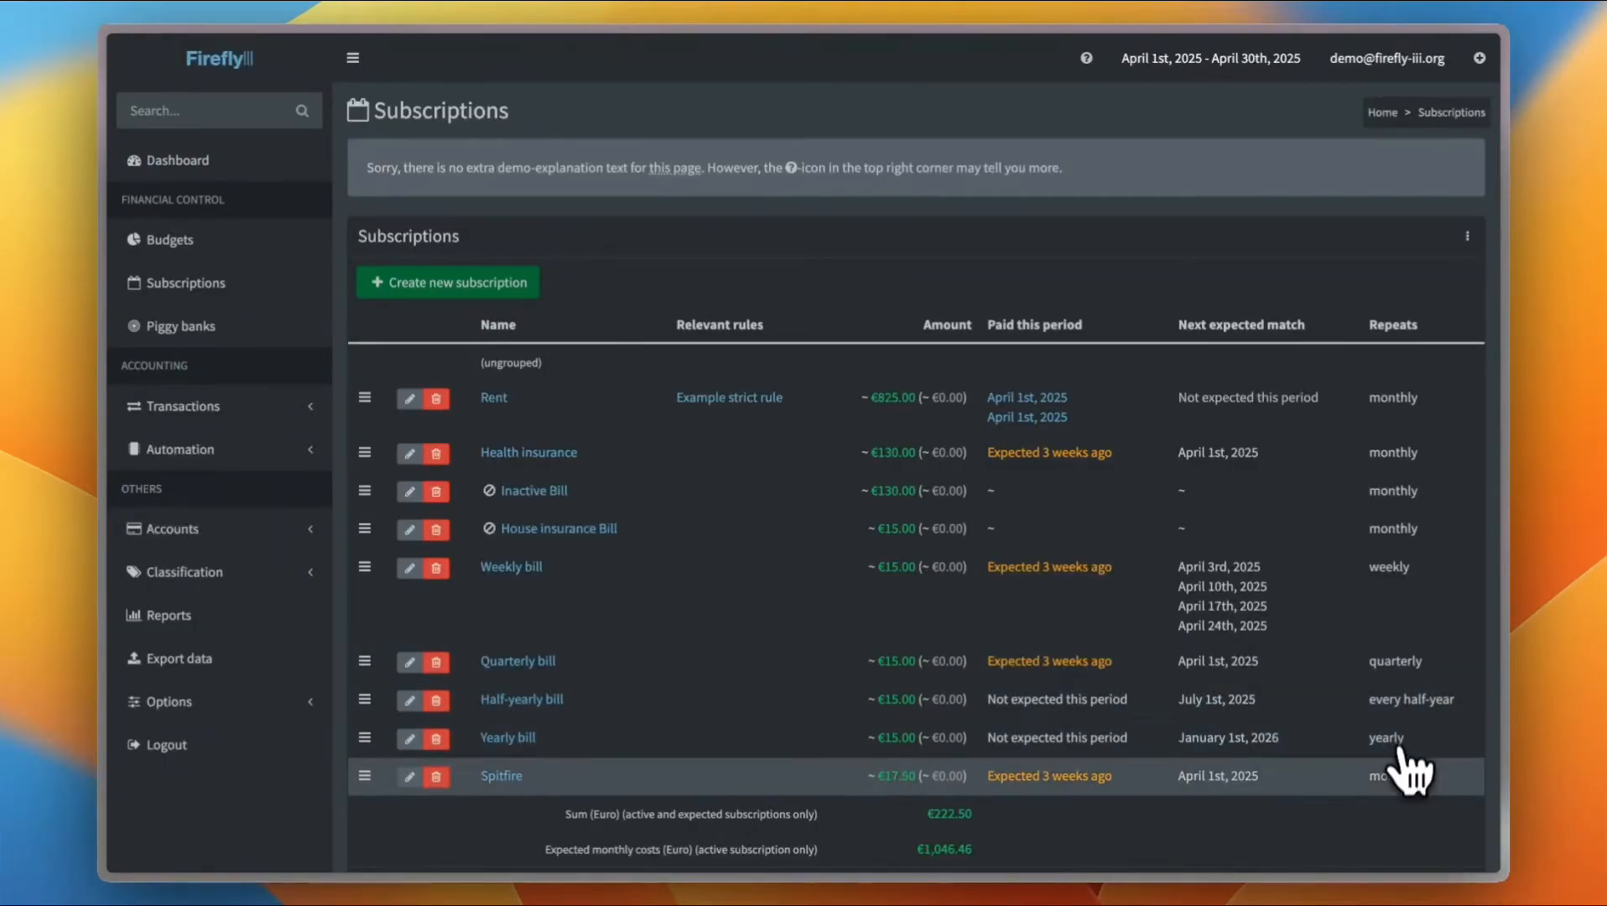
scroll(1253, 742, "down", 3)
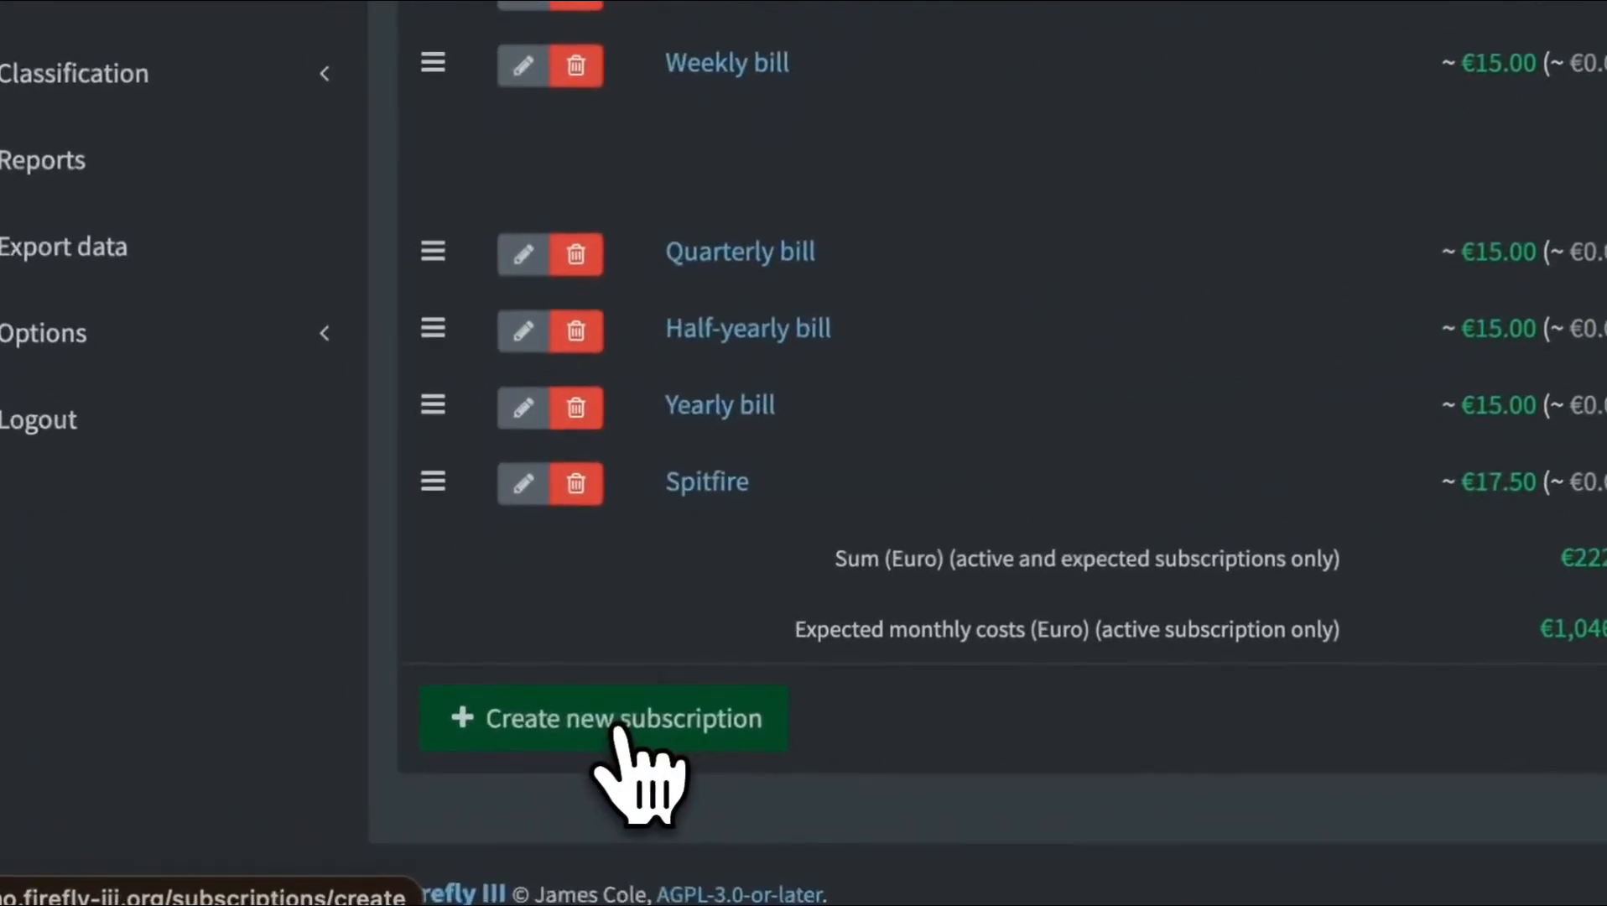
left_click(459, 766)
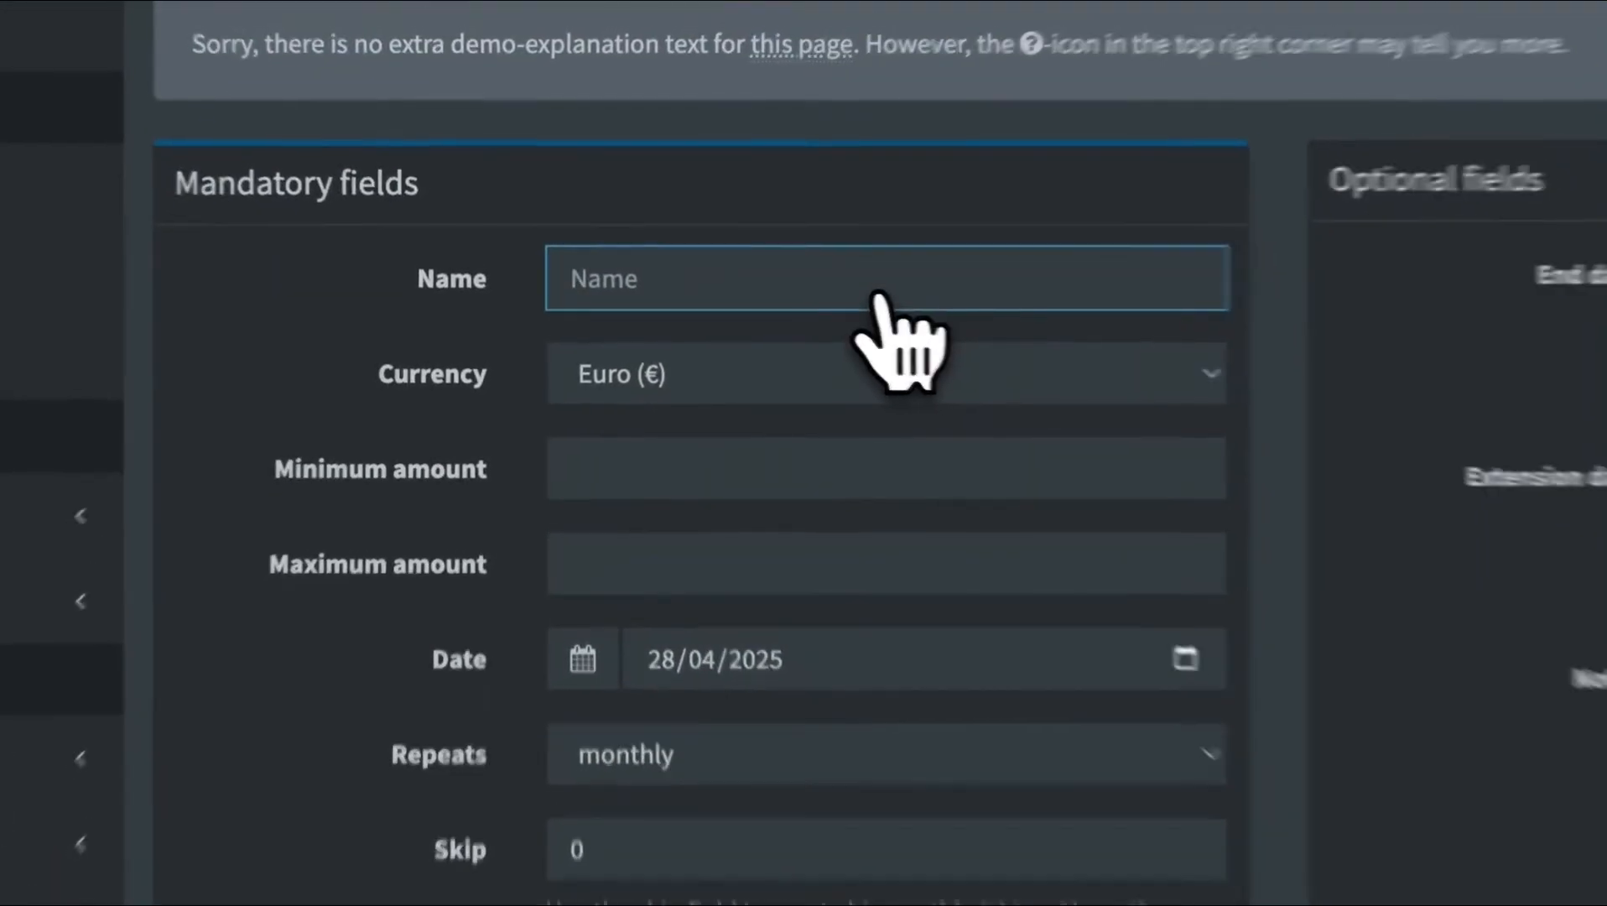
type("Netflix")
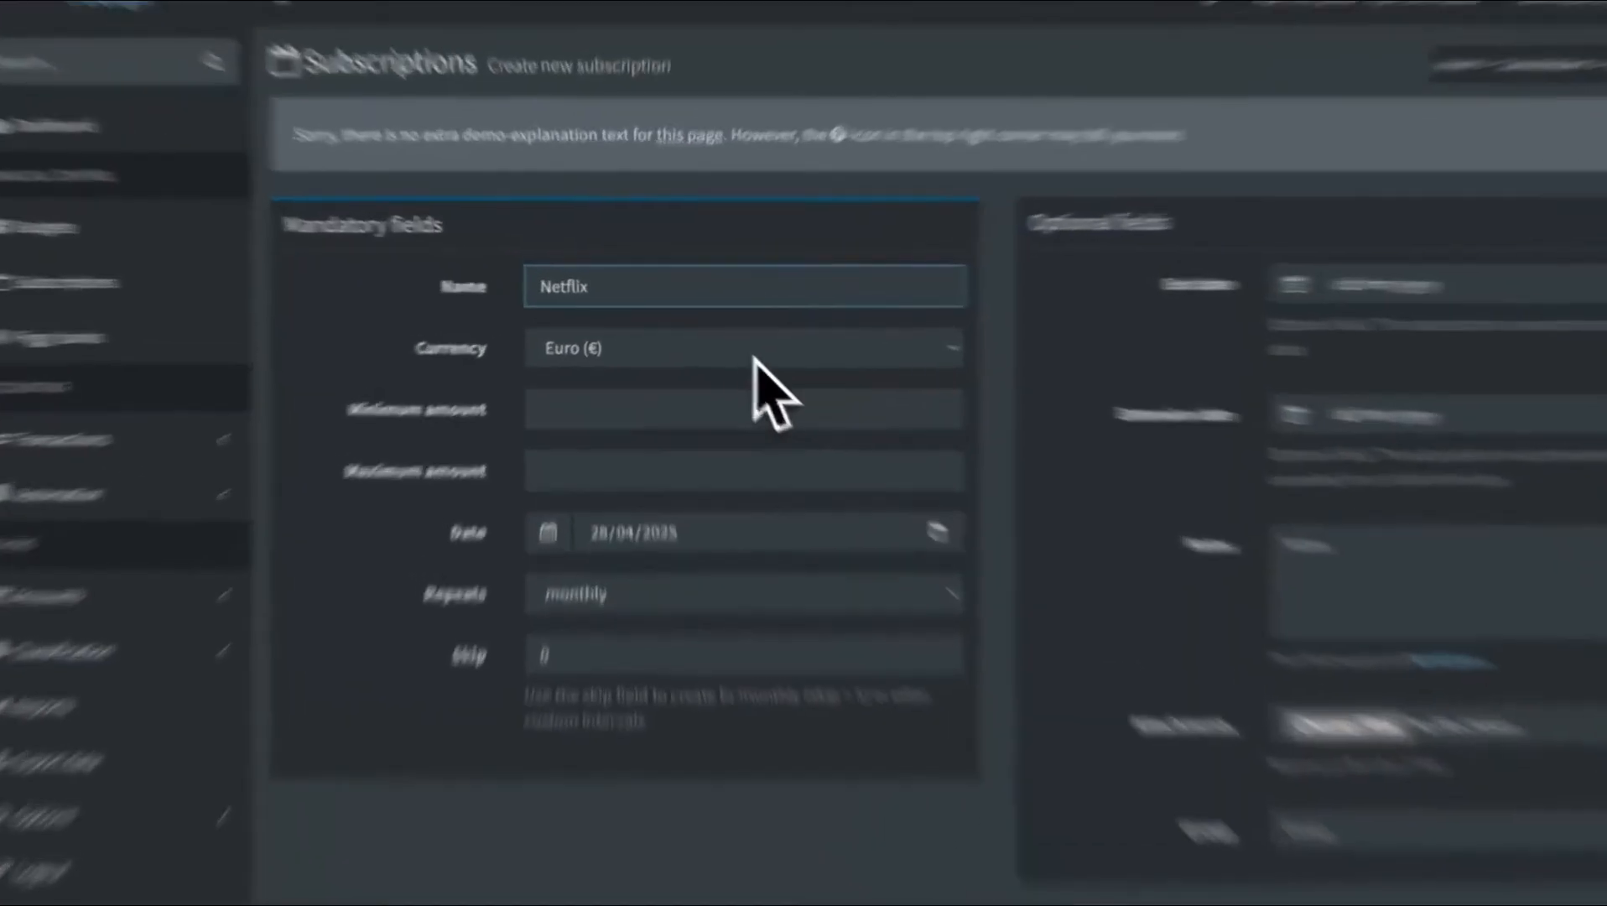
left_click(722, 340)
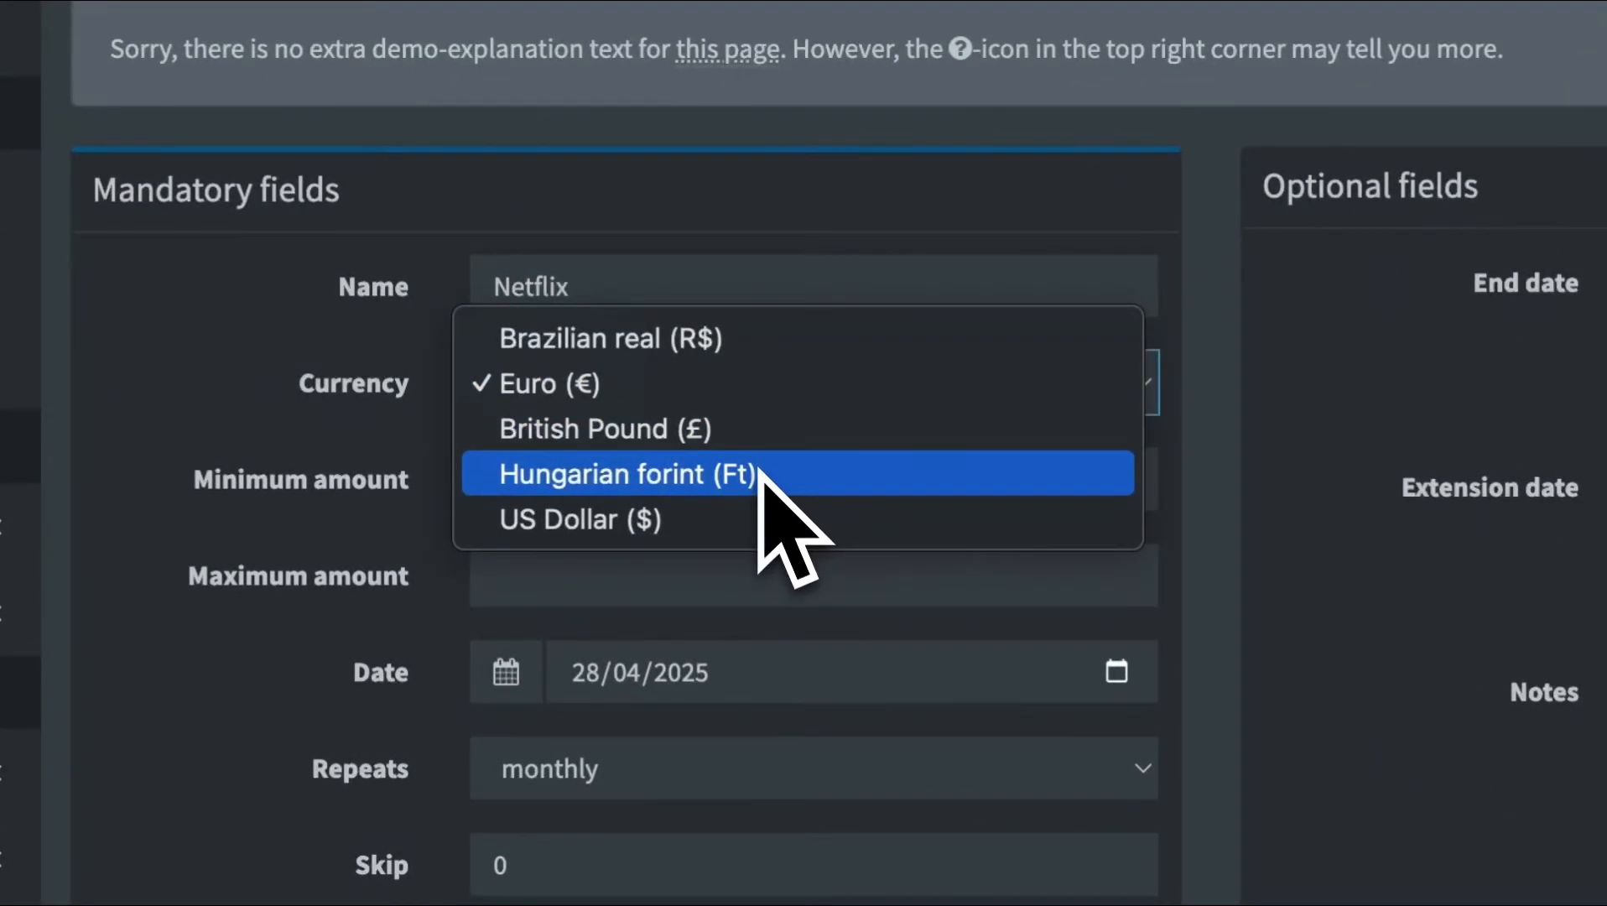
left_click(740, 508)
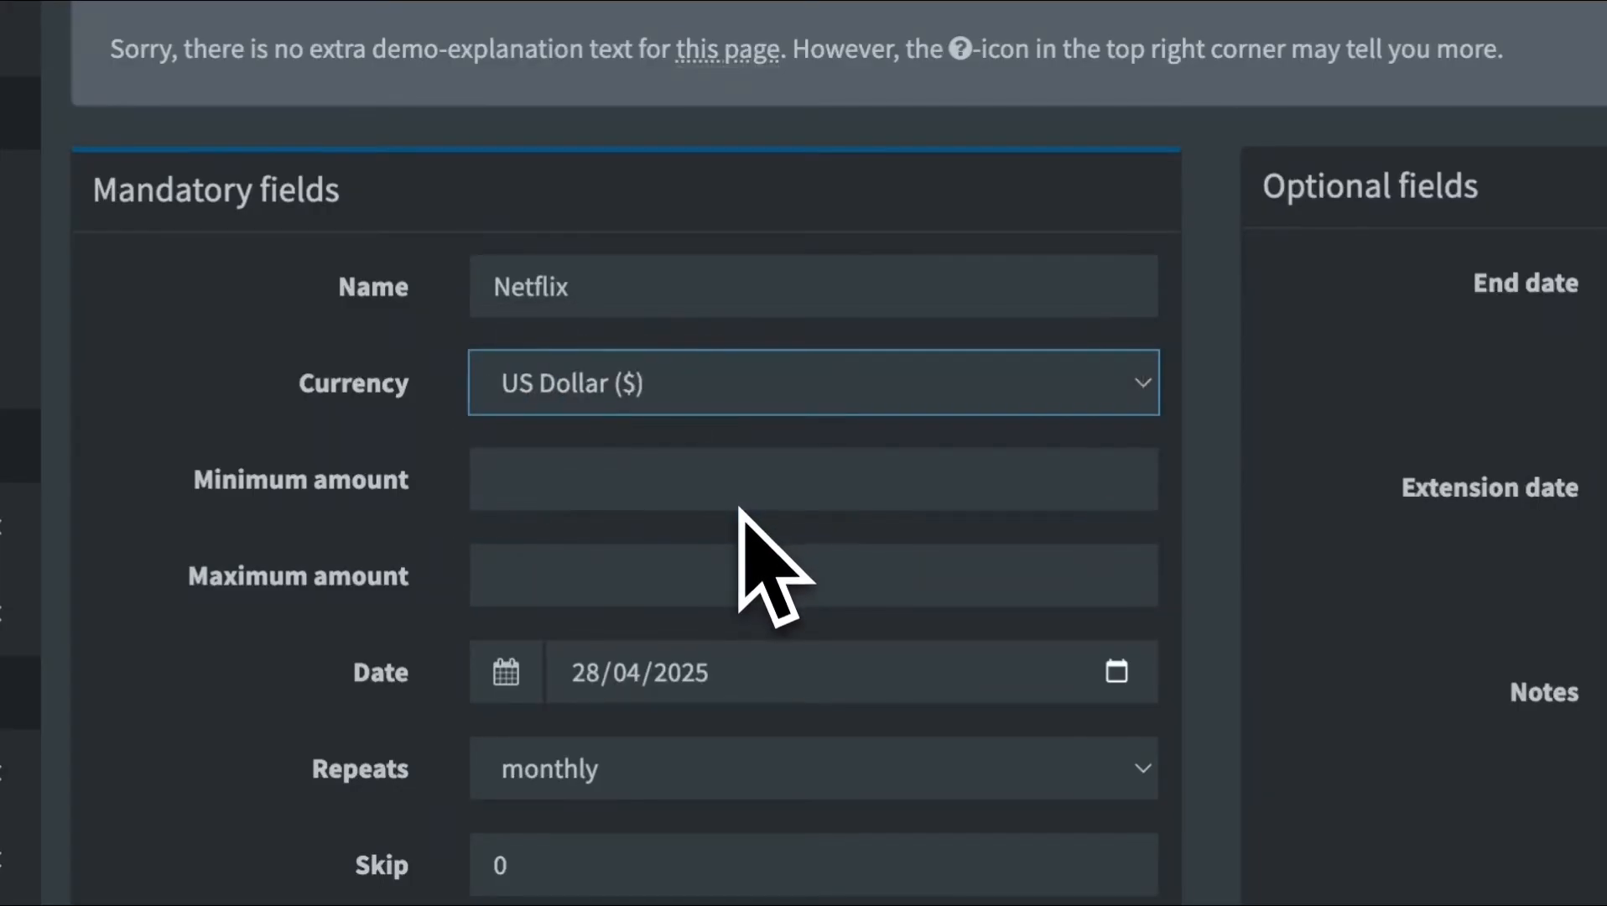
Set the subscription's minimum and maximum amounts to 100
left_click(812, 494)
type("10")
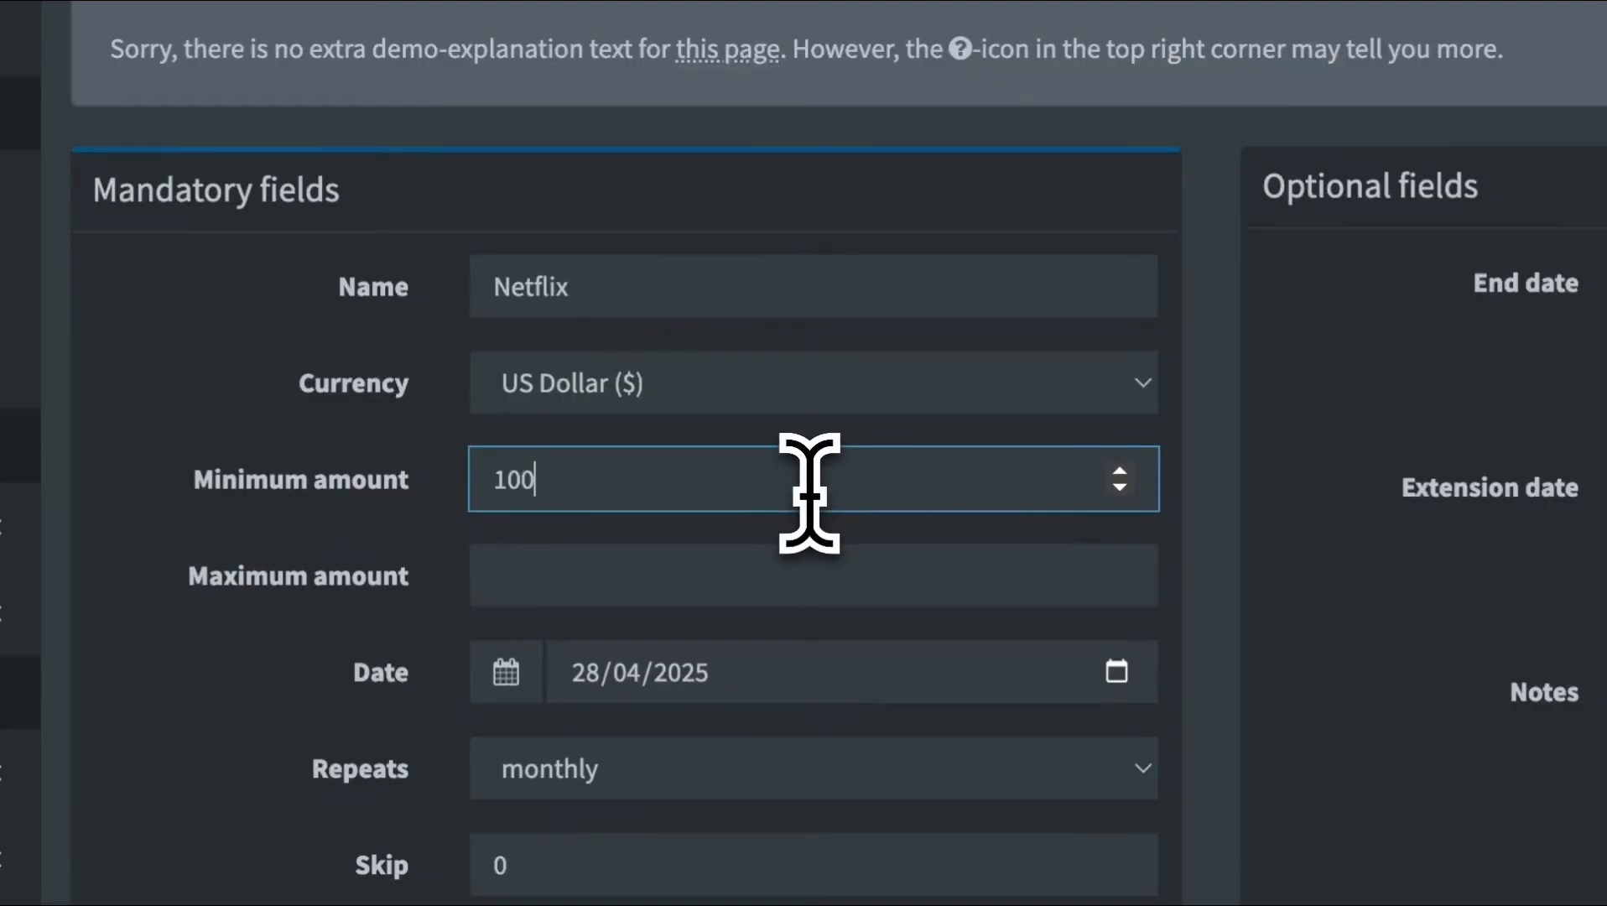
type("0")
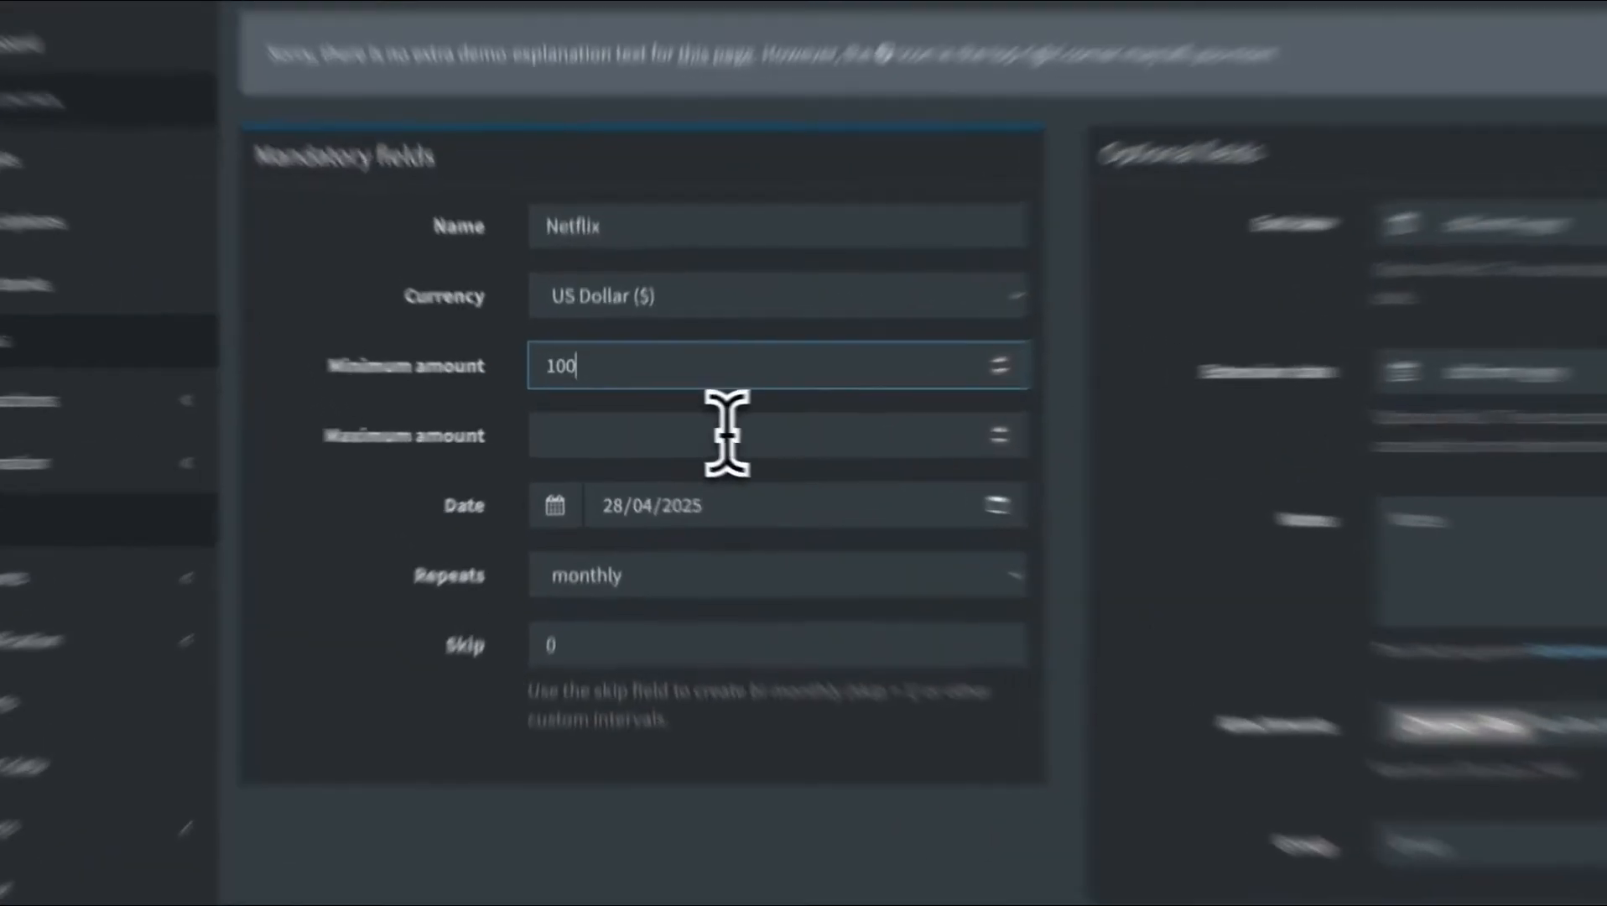
left_click(683, 430)
type("100")
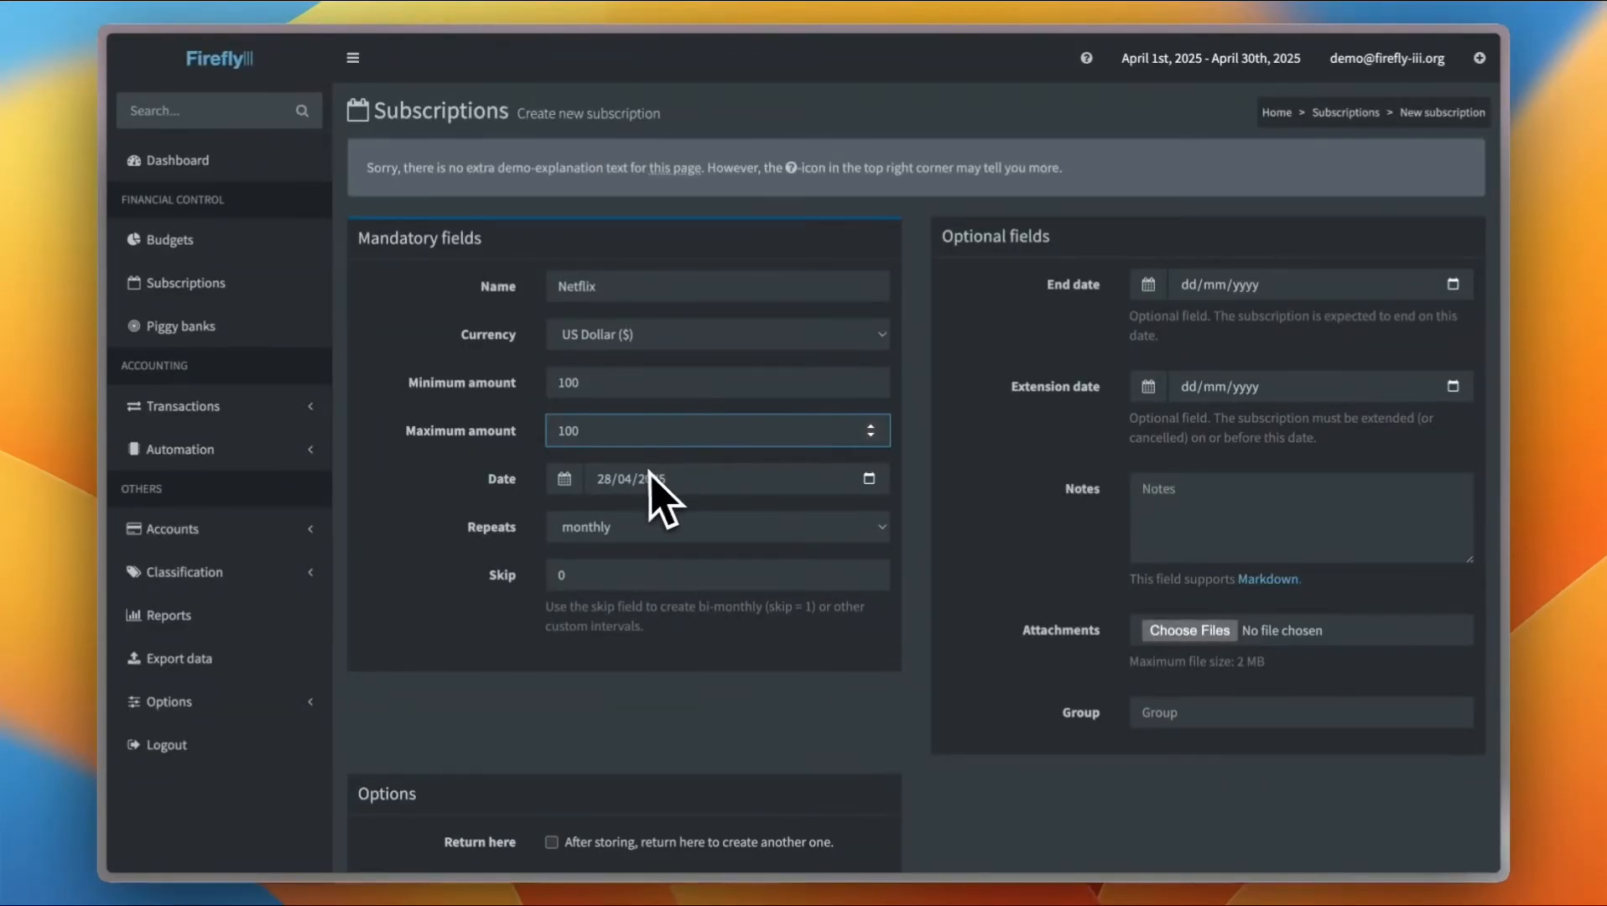
Set the subscription date to 15/04/2025 and make it repeat weekly
left_click(869, 478)
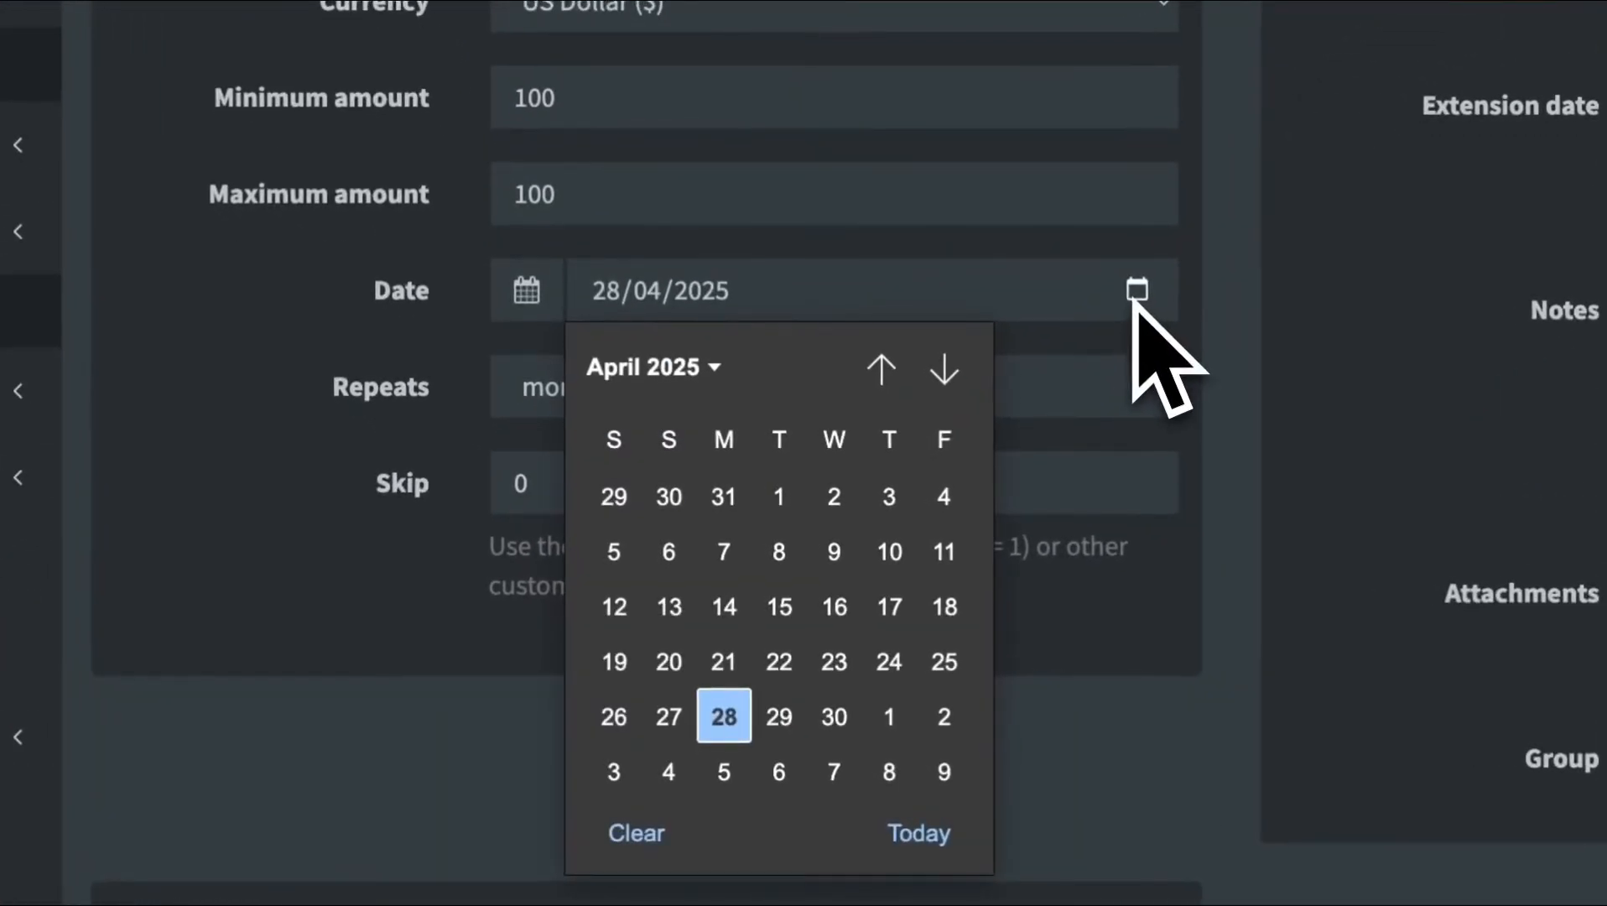
left_click(779, 611)
left_click(691, 412)
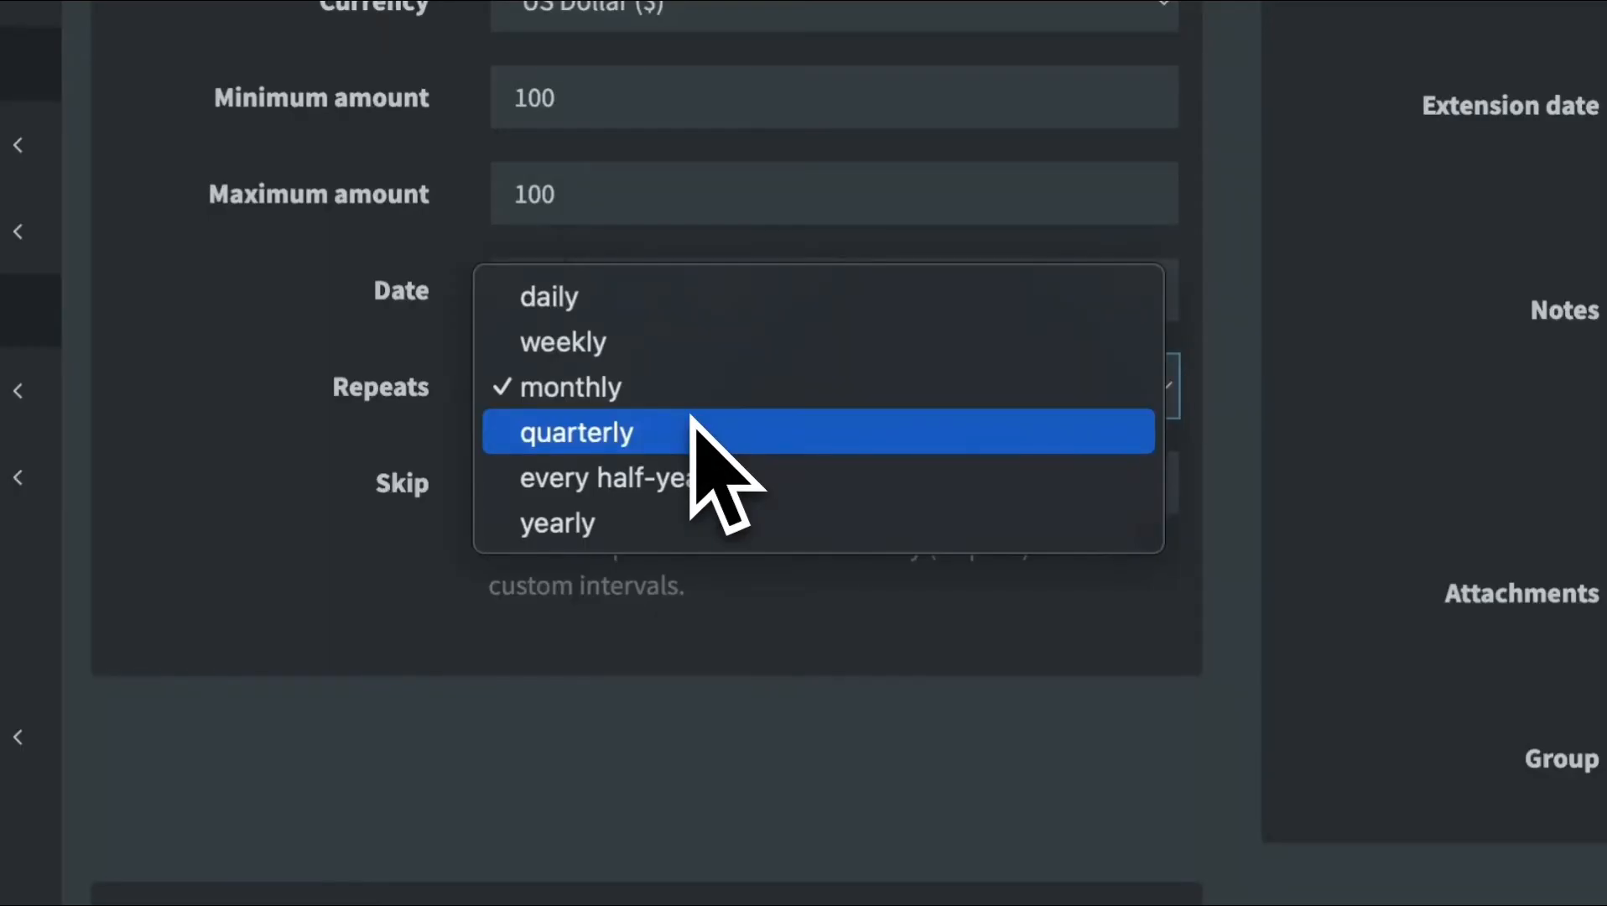
left_click(673, 377)
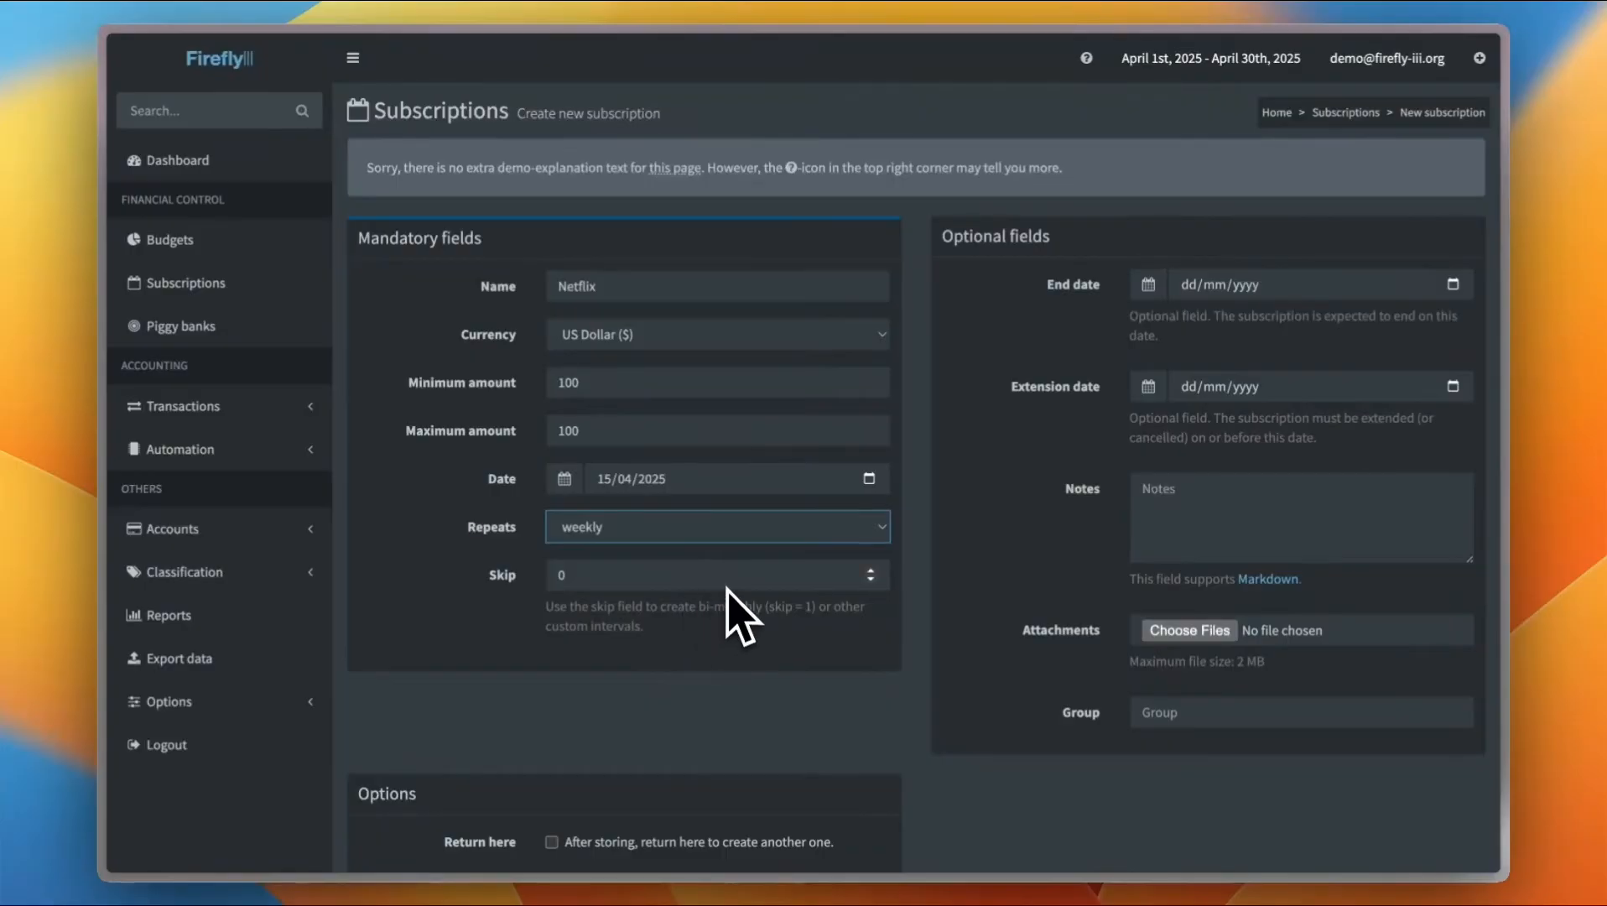
Store the new Netflix subscription
scroll(747, 610, "down", 2)
scroll(746, 609, "up", 2)
scroll(1174, 558, "down", 3)
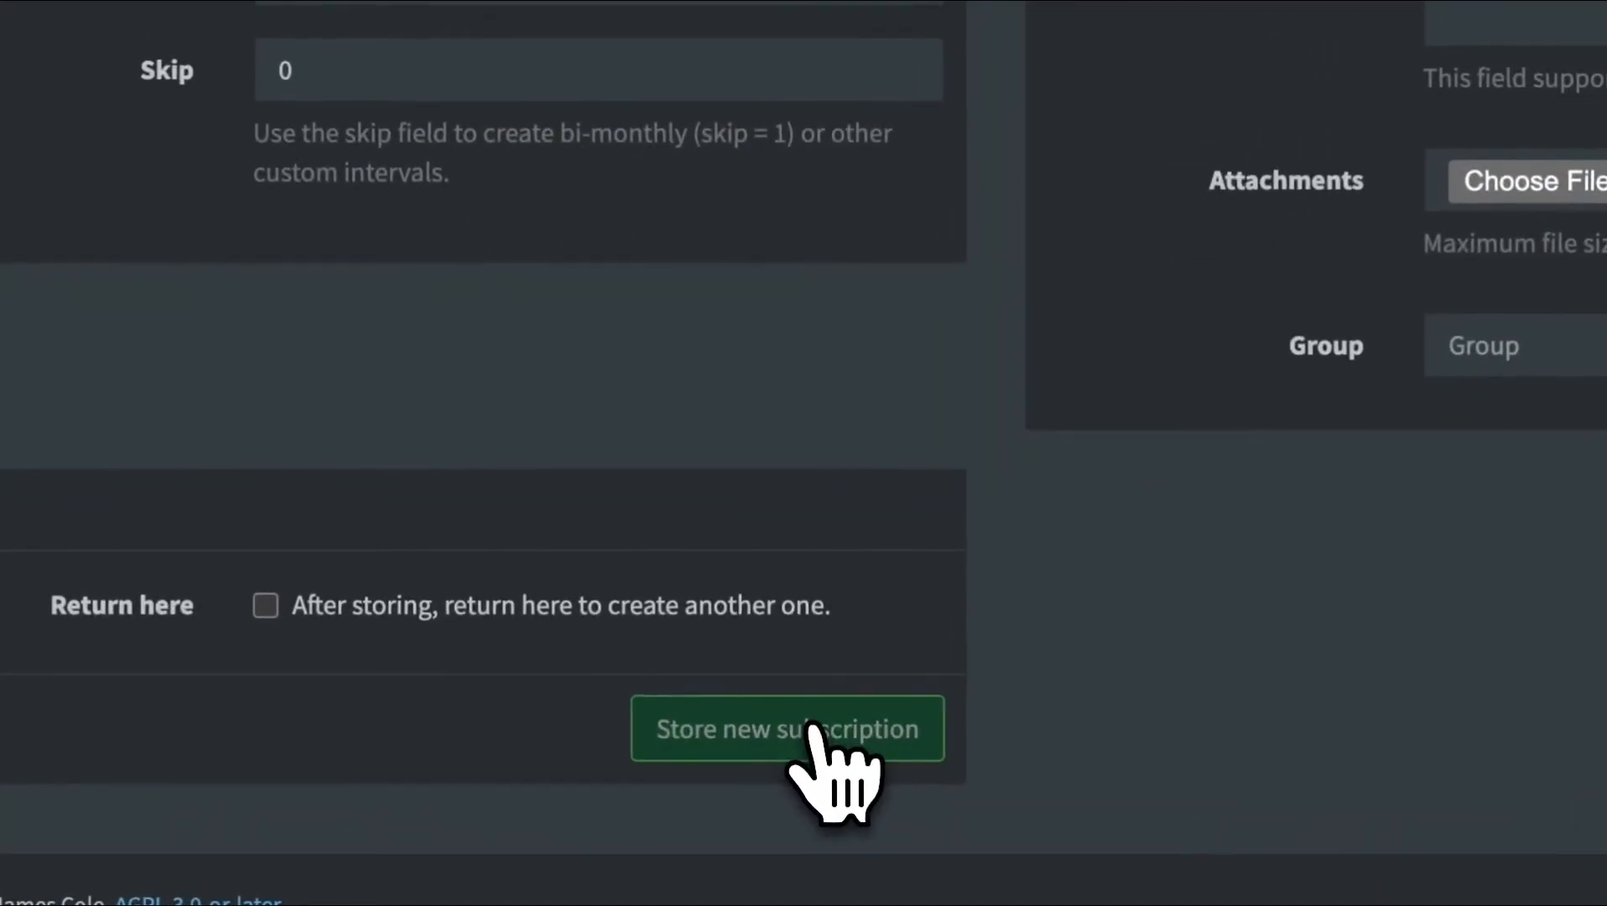
left_click(826, 763)
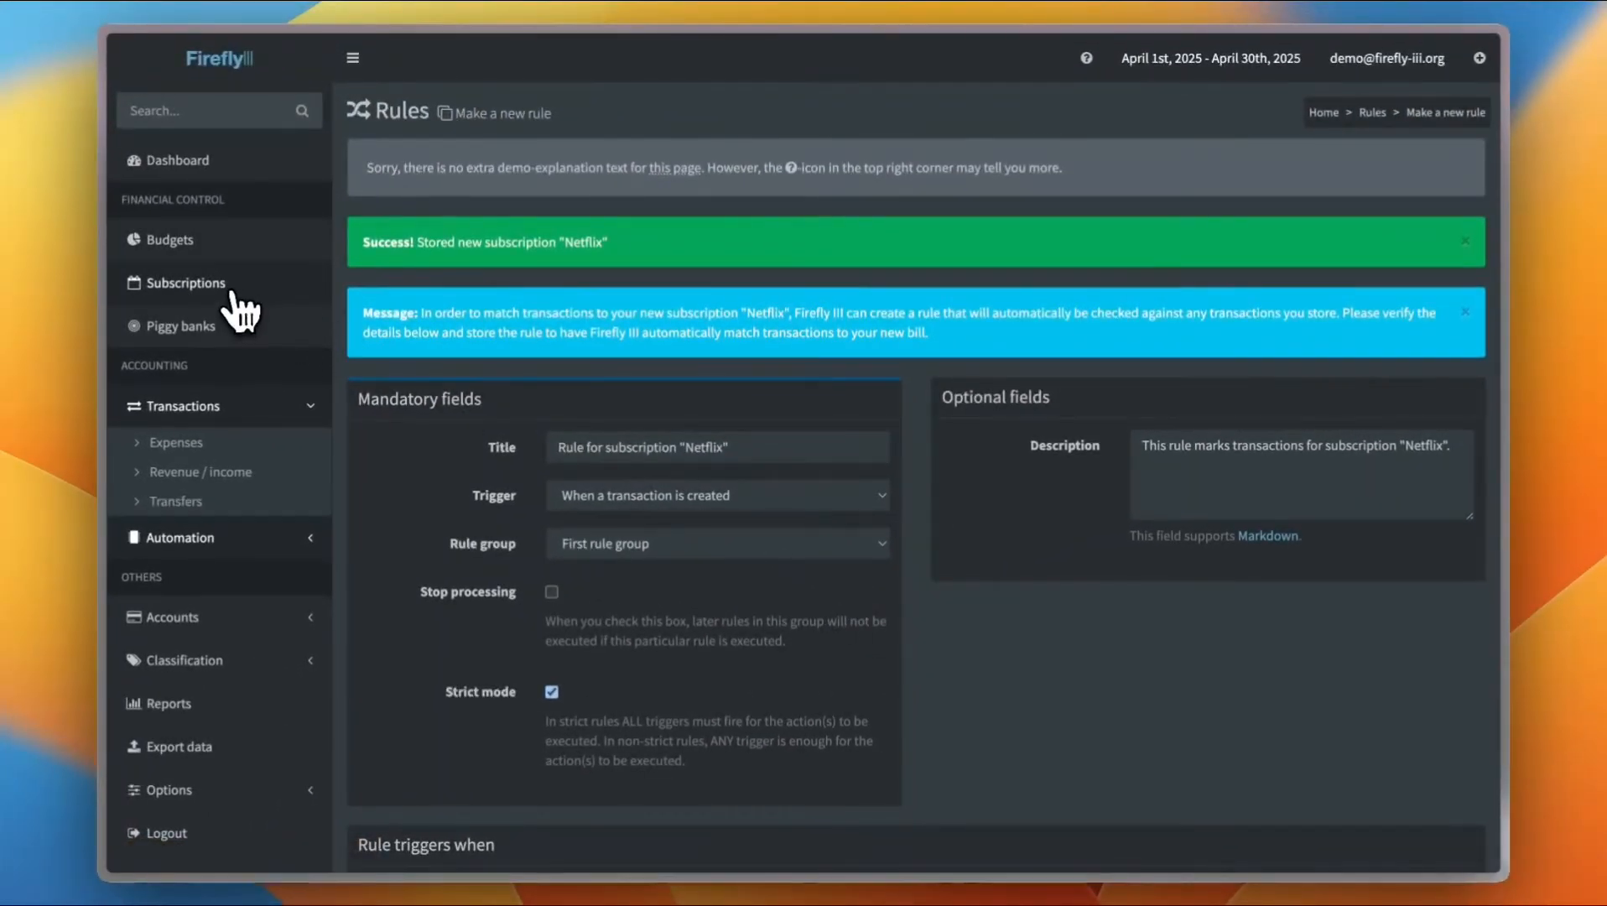
Review the Netflix subscription's details from the subscriptions list and open the piggy banks overview
left_click(230, 282)
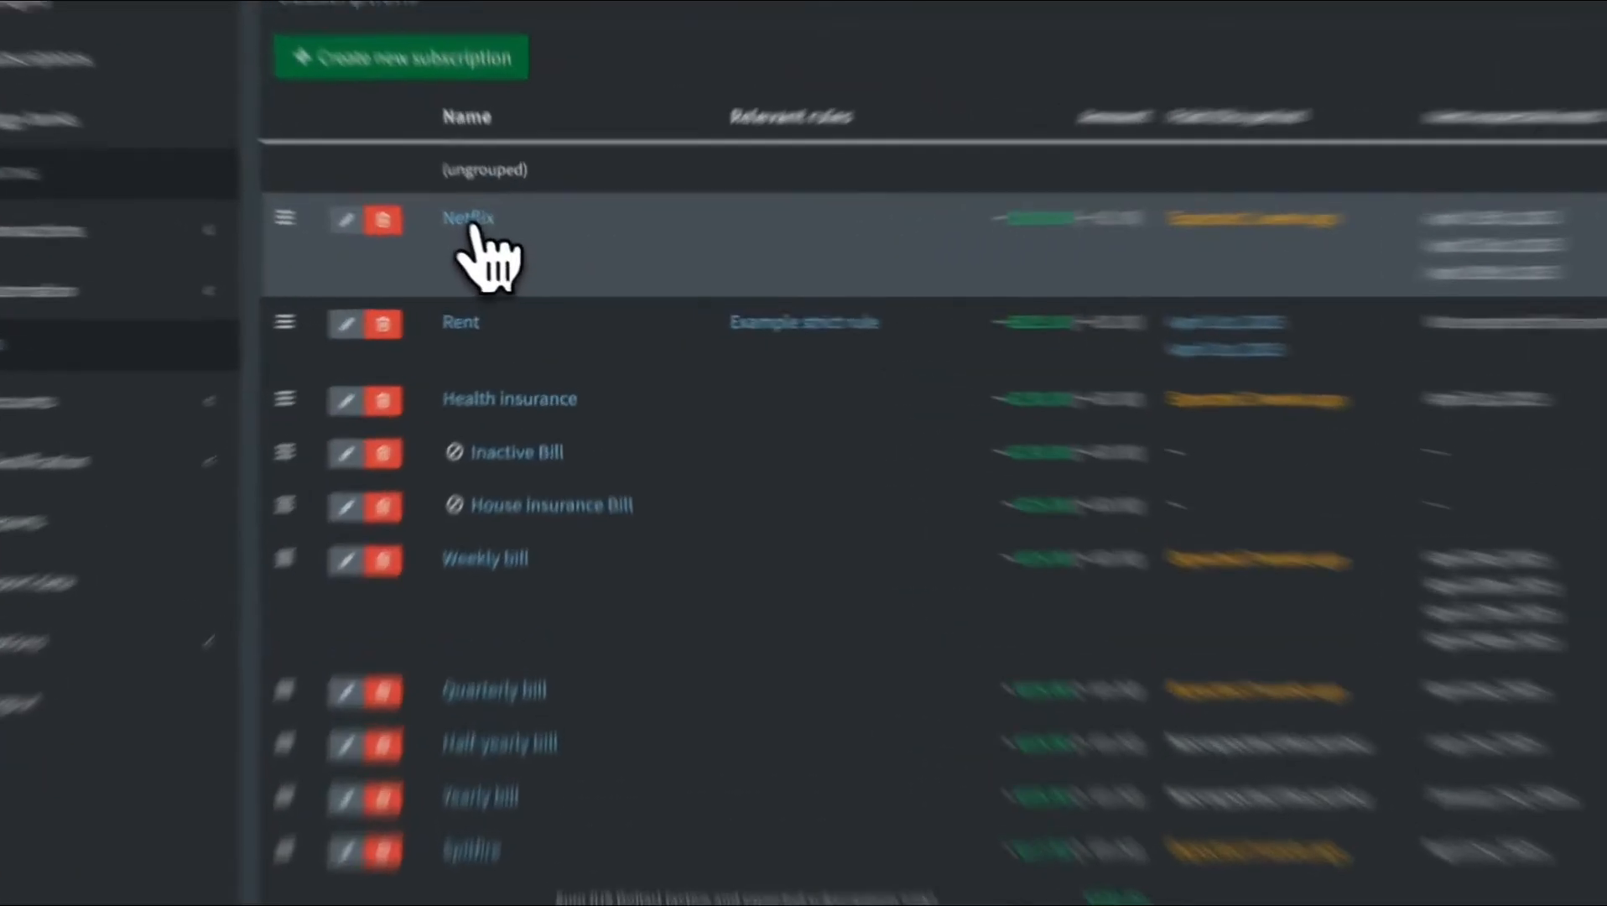
left_click(496, 241)
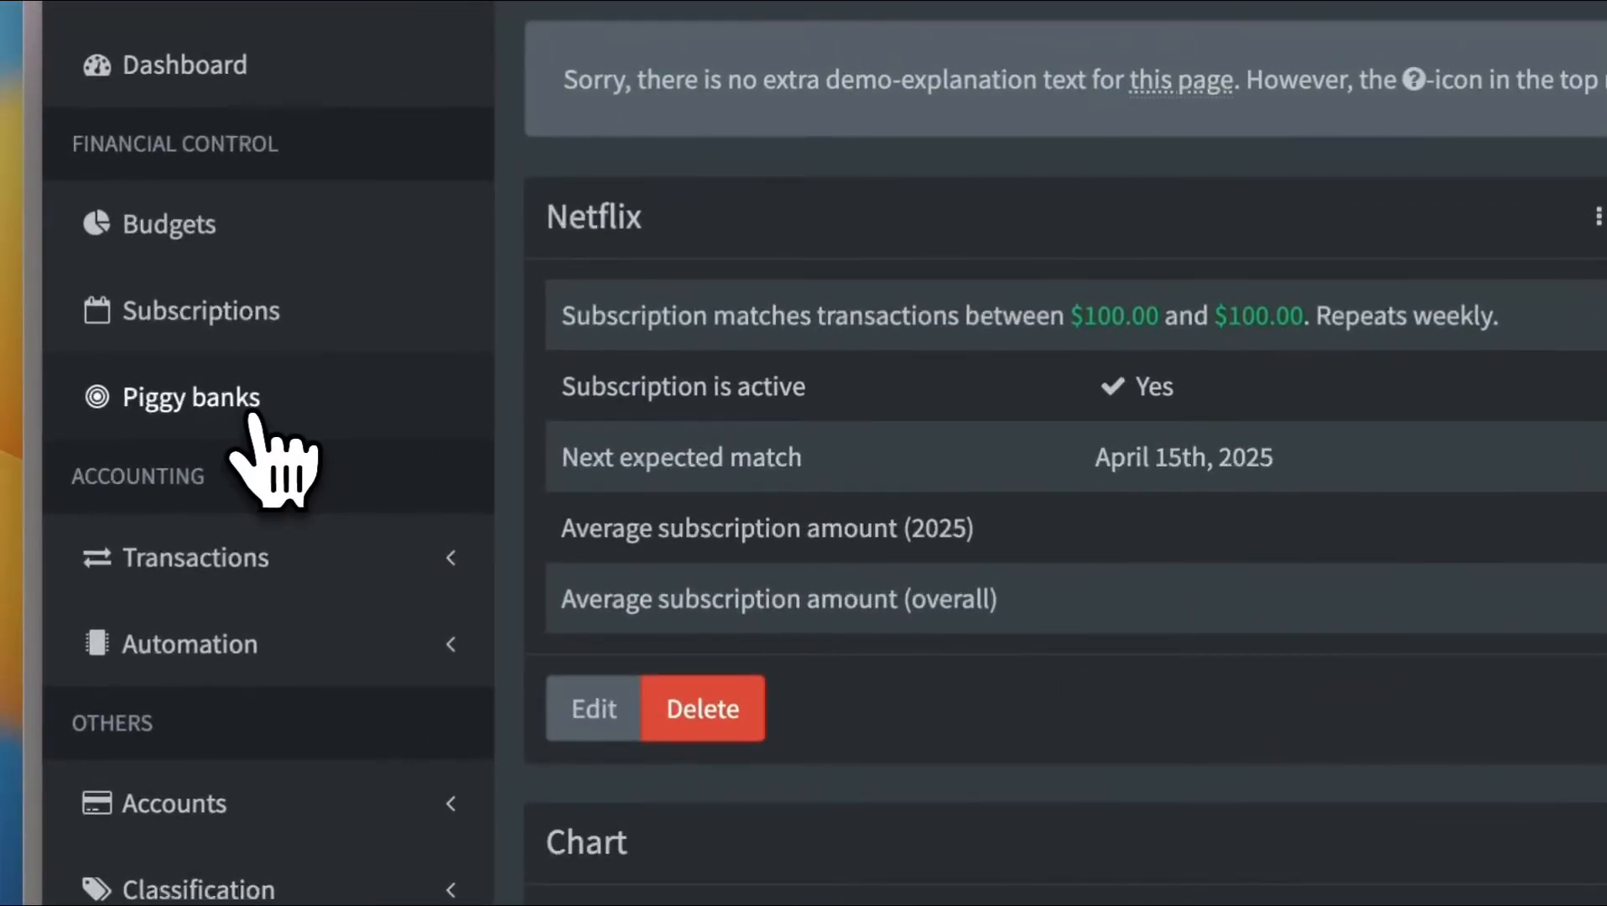
left_click(256, 422)
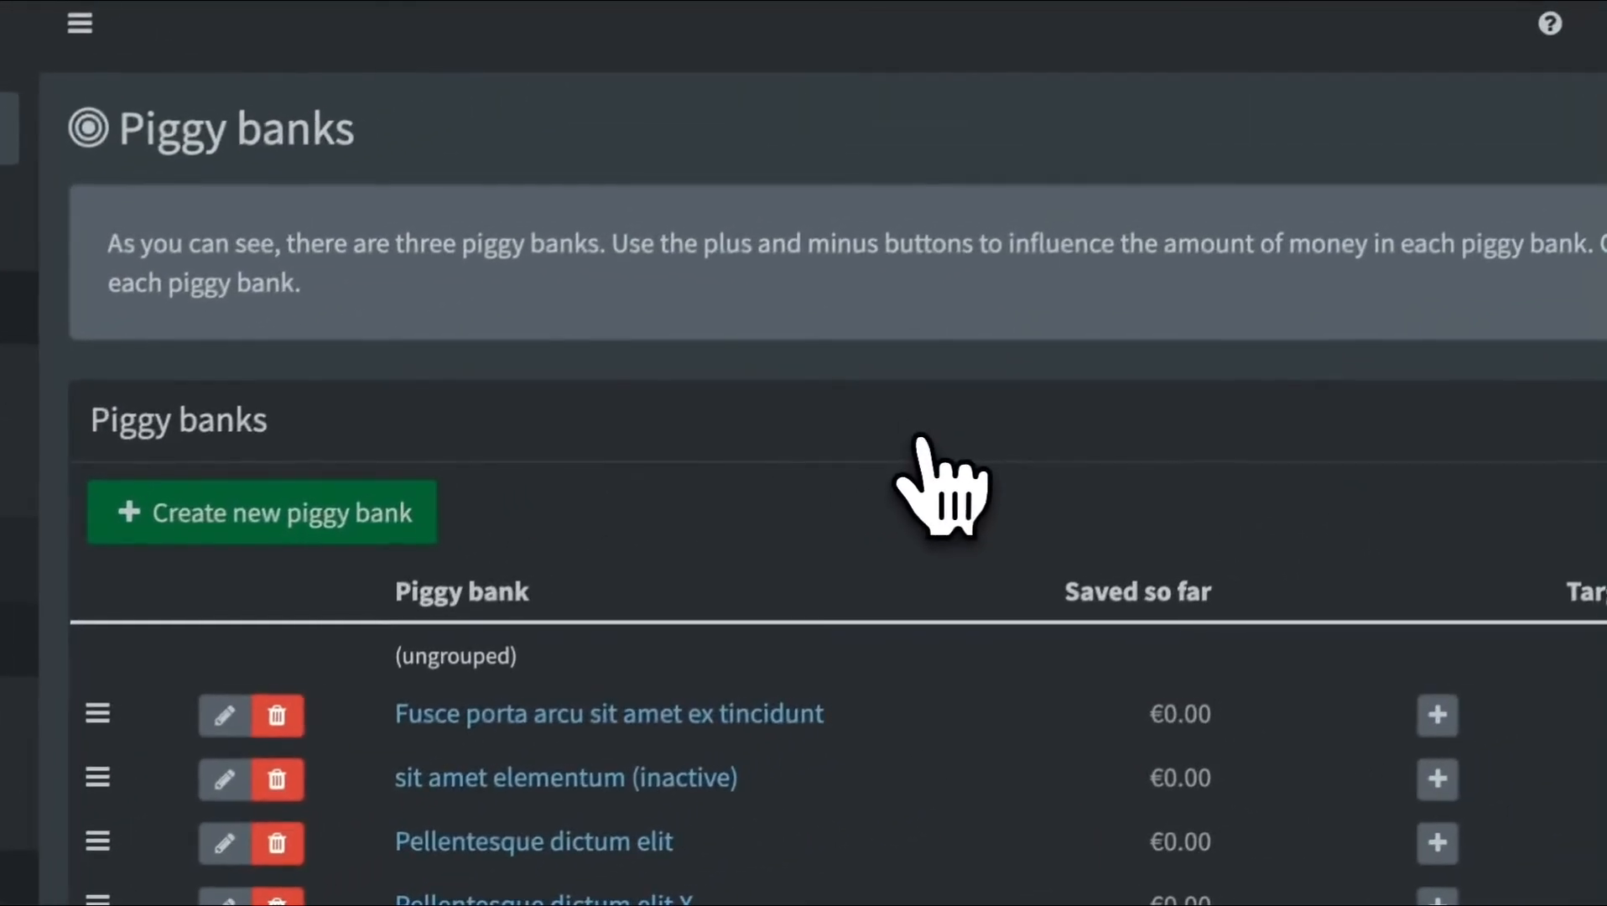
Create a new piggy bank named New car with a target amount of 4000
scroll(780, 311, "down", 5)
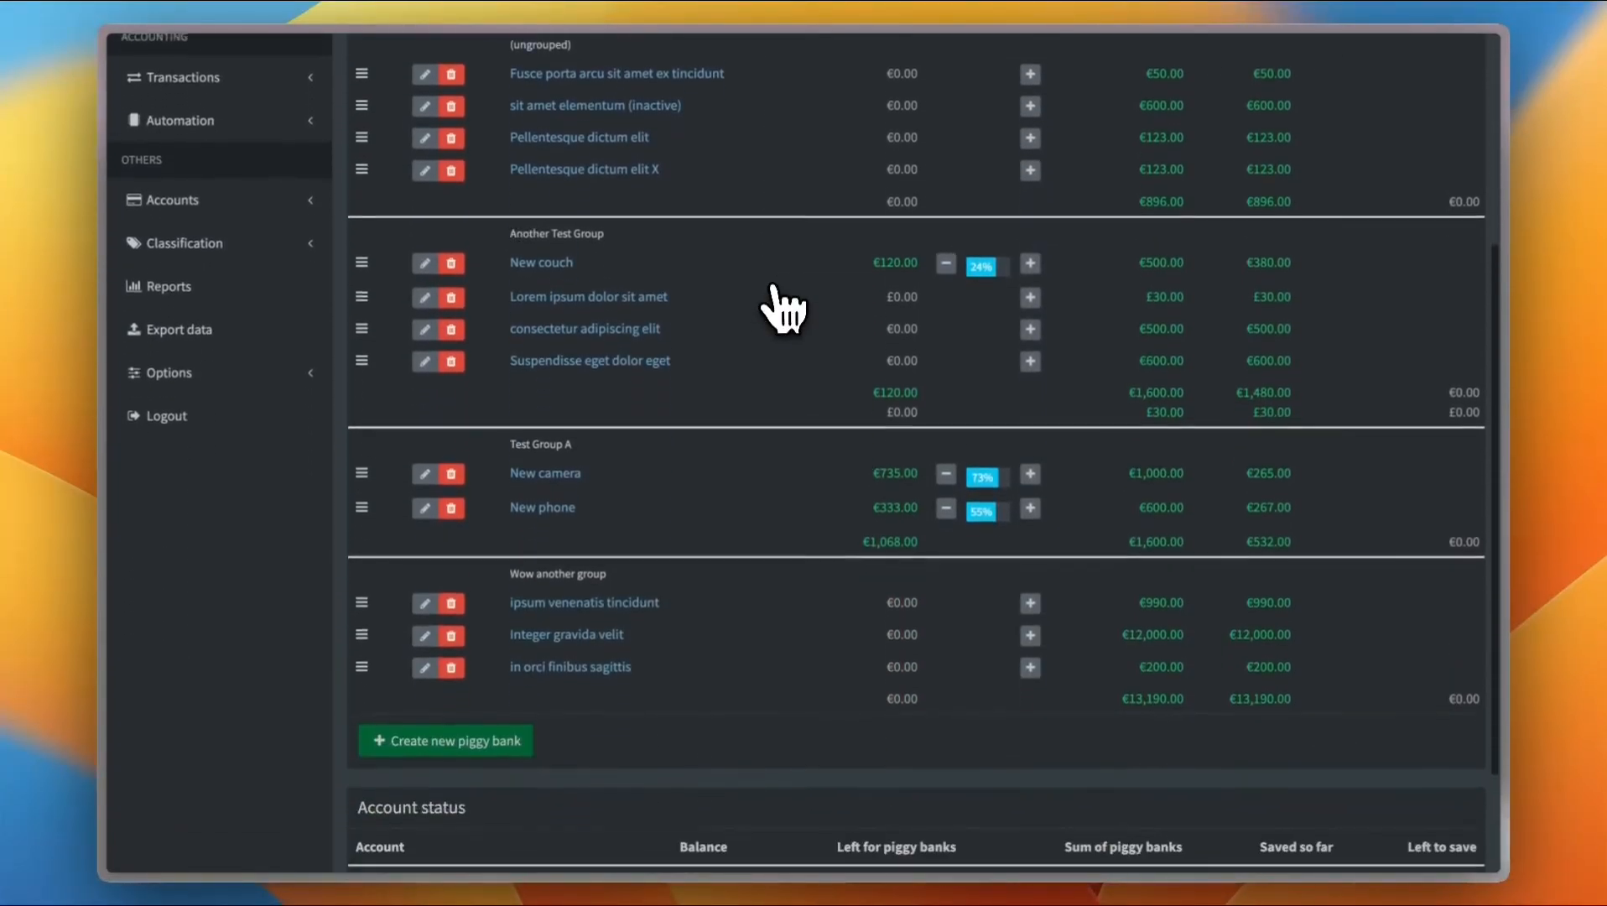
scroll(780, 310, "up", 5)
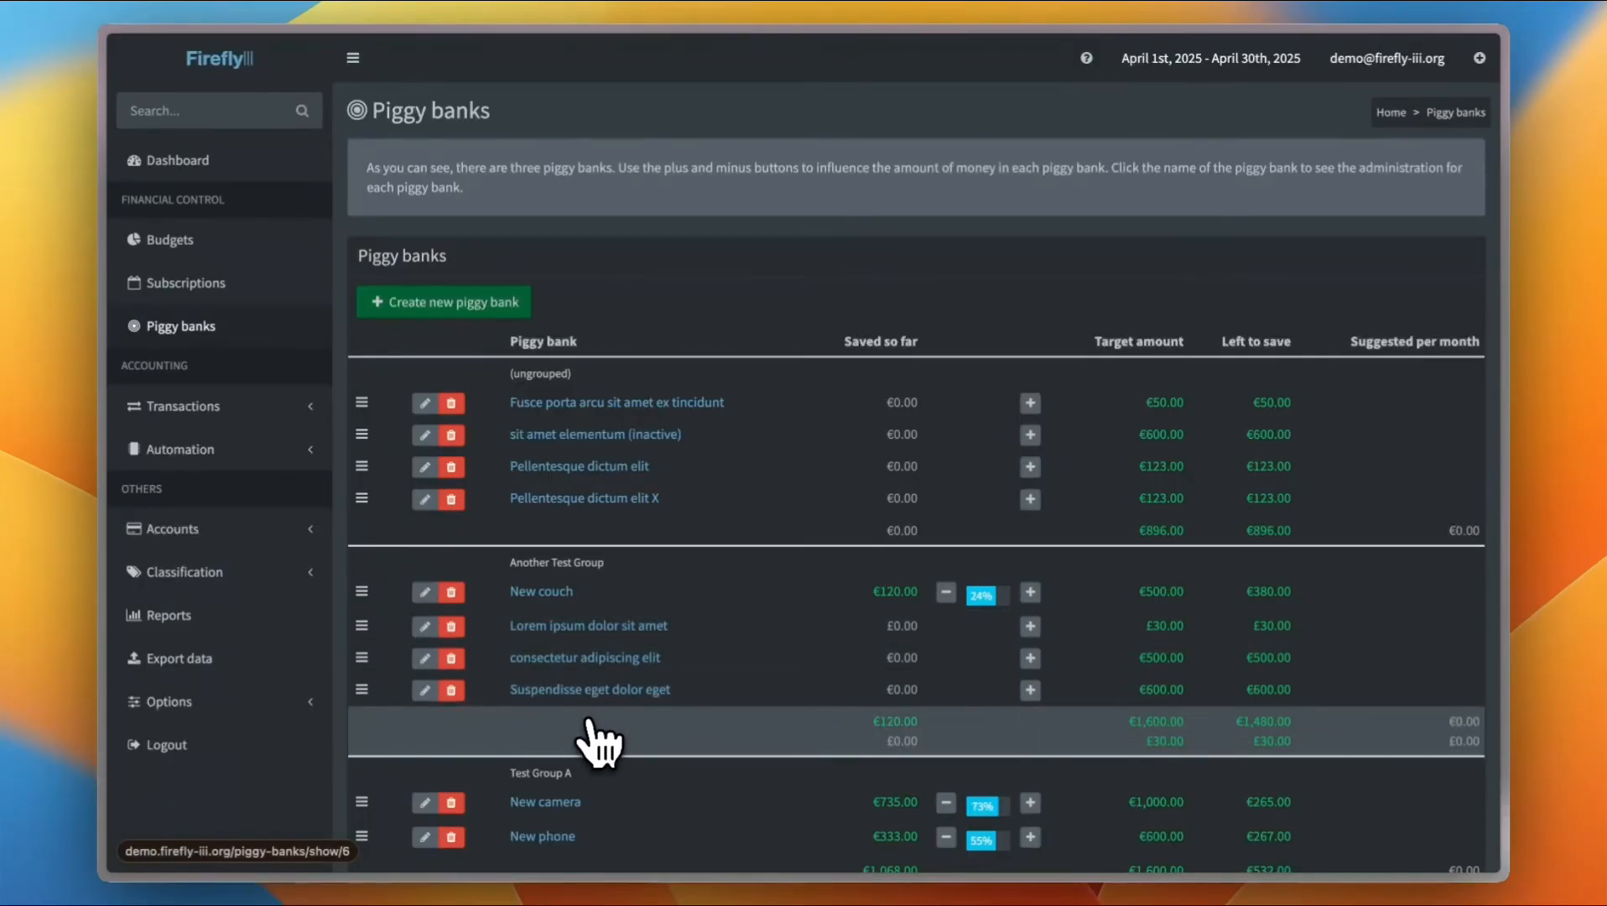
scroll(598, 738, "down", 3)
scroll(609, 448, "down", 2)
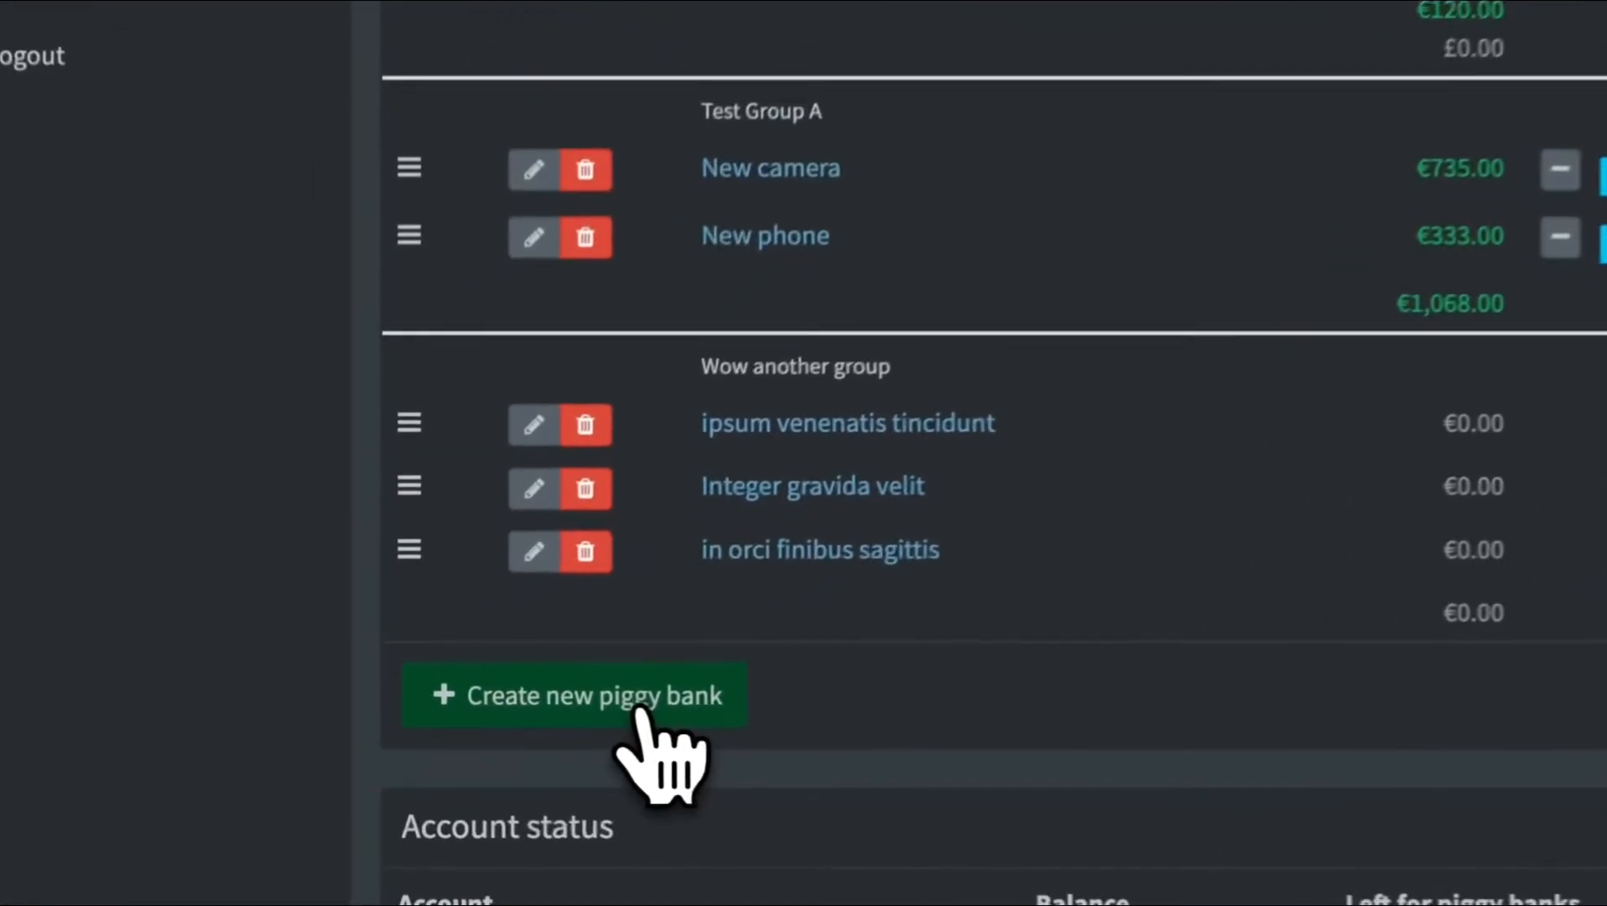
left_click(482, 713)
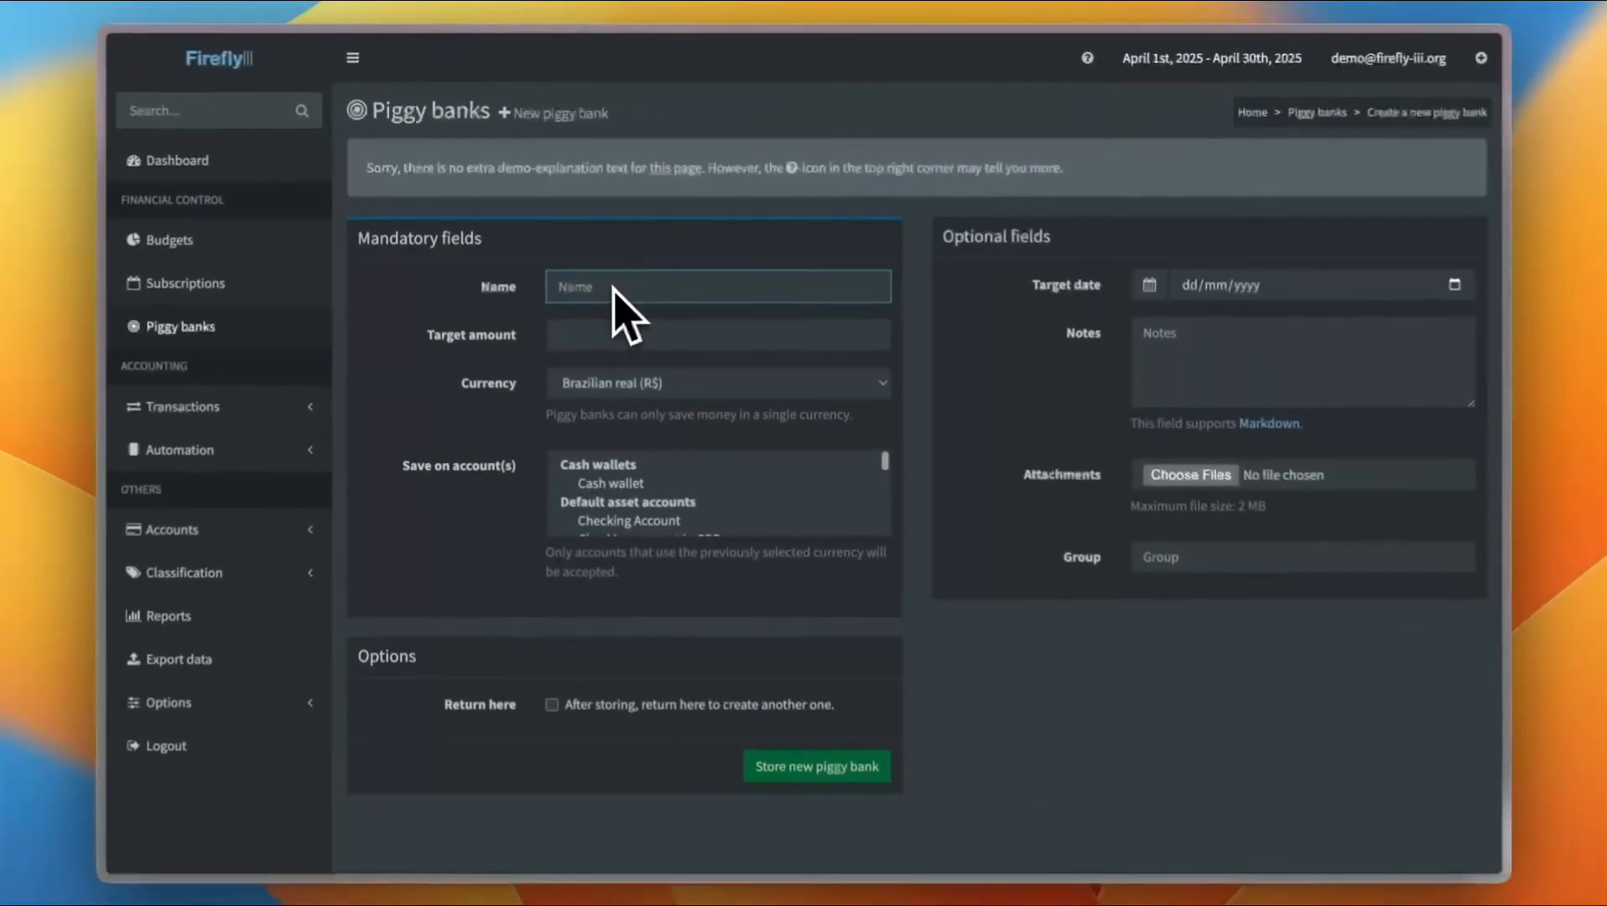
type("New car")
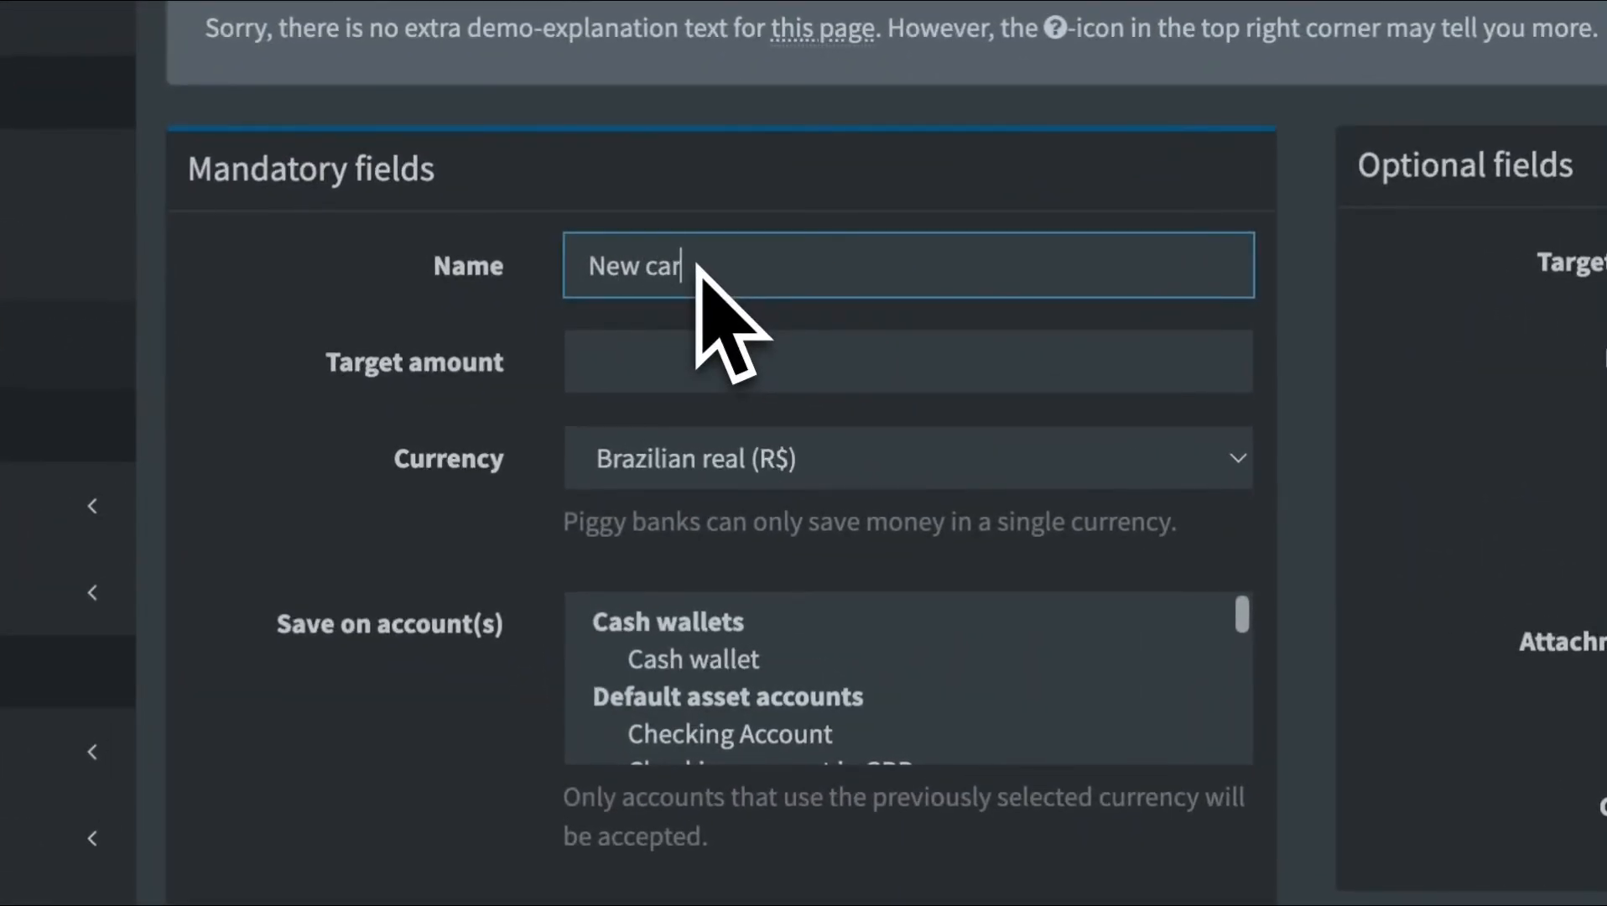
left_click(732, 365)
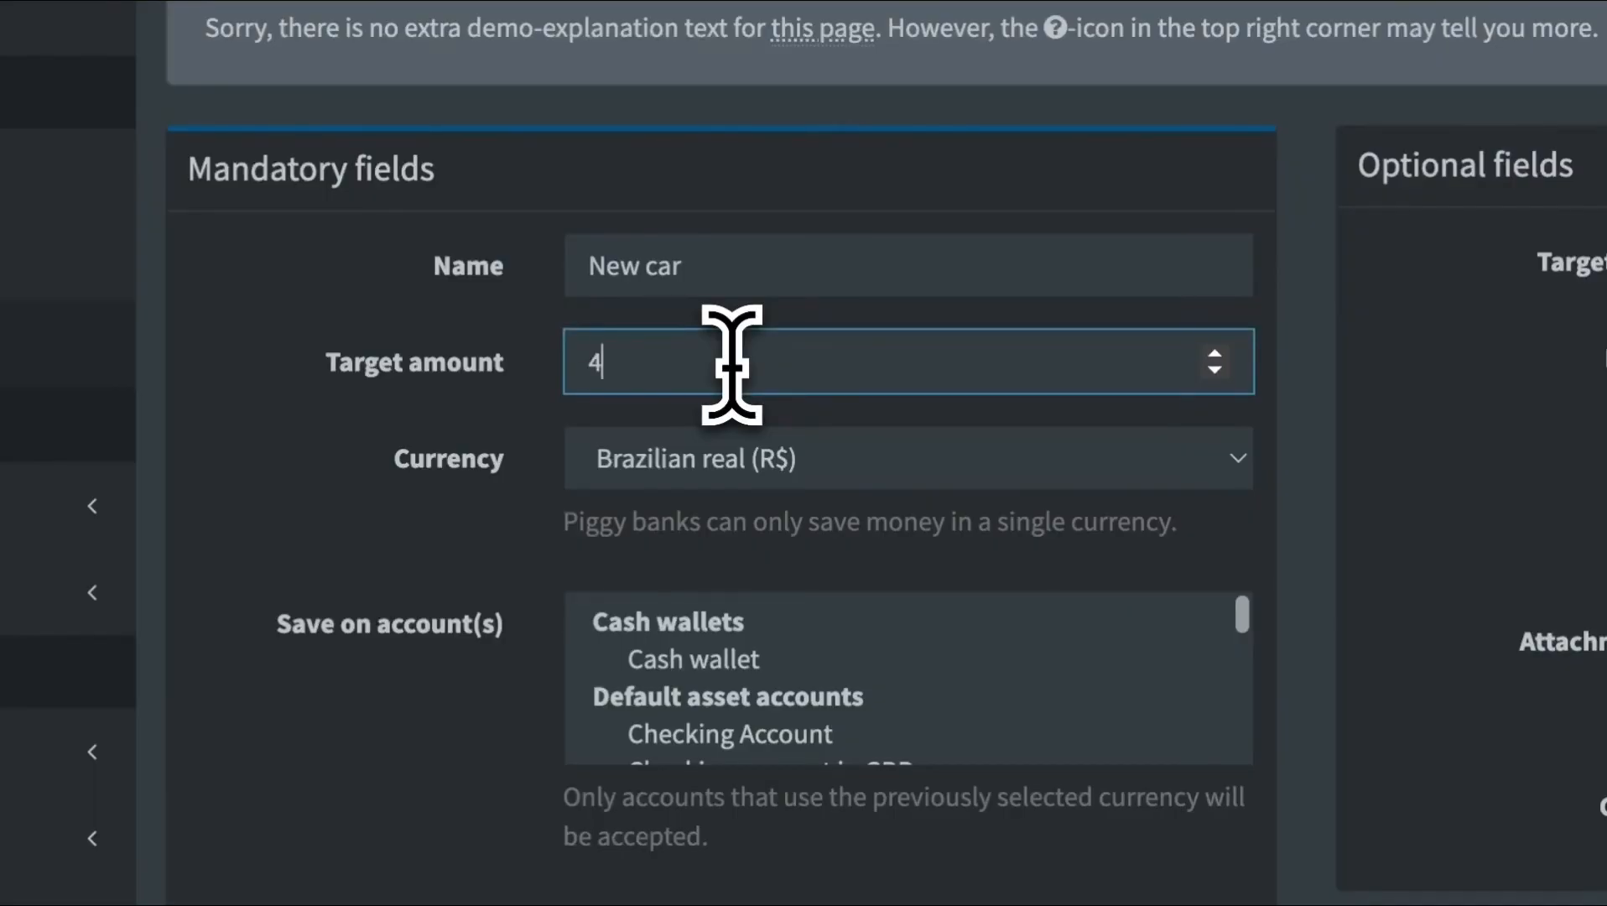
Set the piggy bank's currency to US Dollar ($) and store the New car piggy bank
left_click(835, 444)
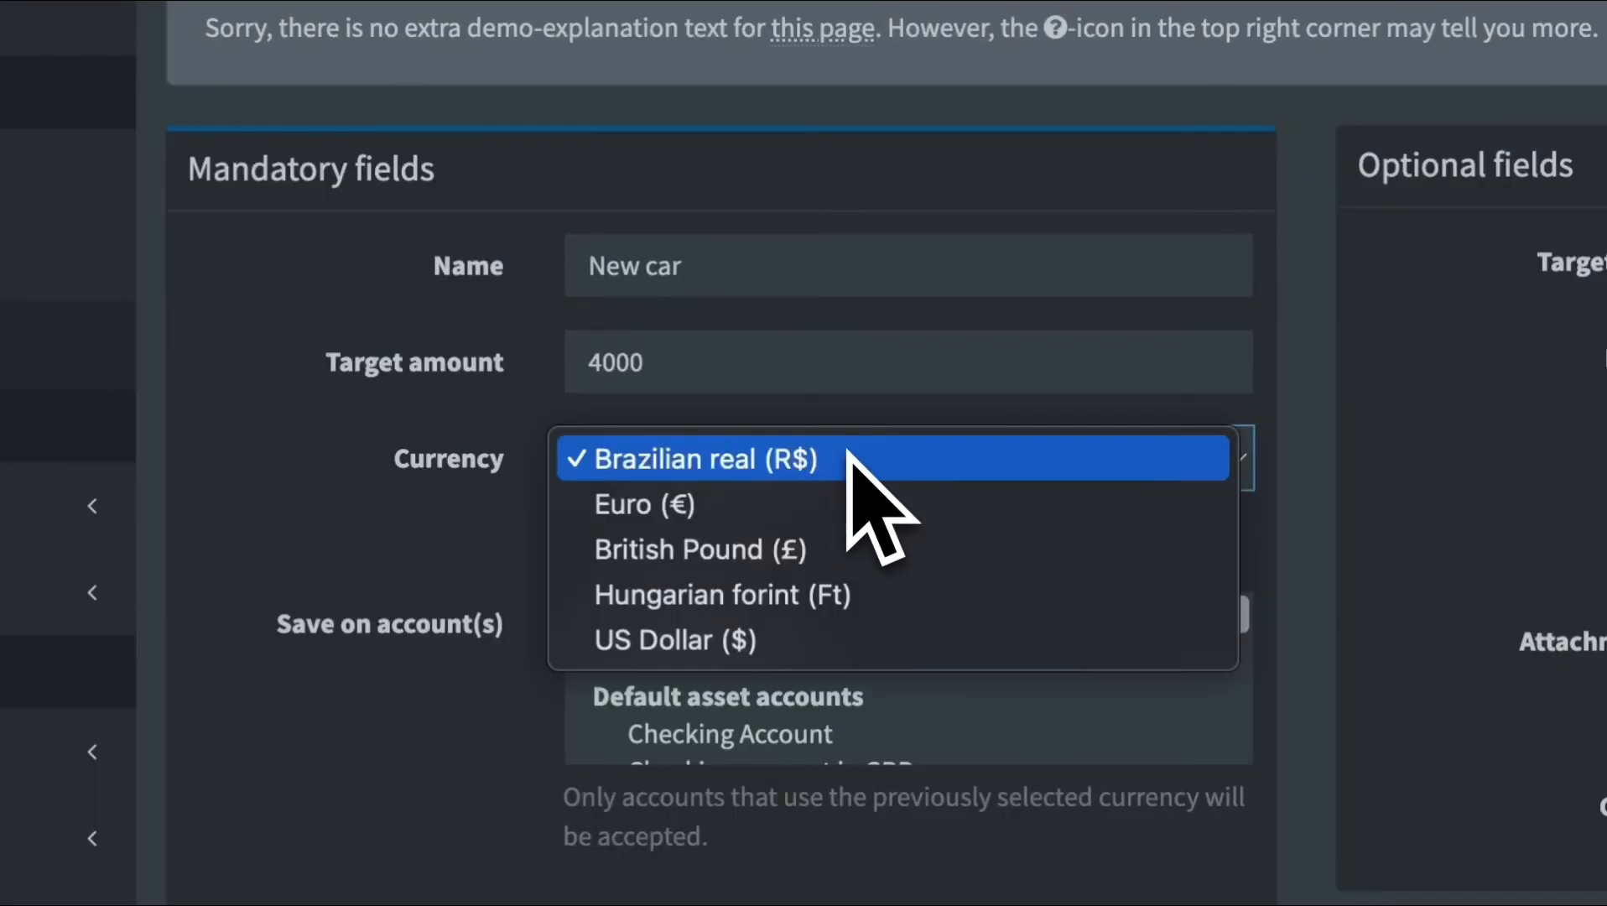
left_click(760, 641)
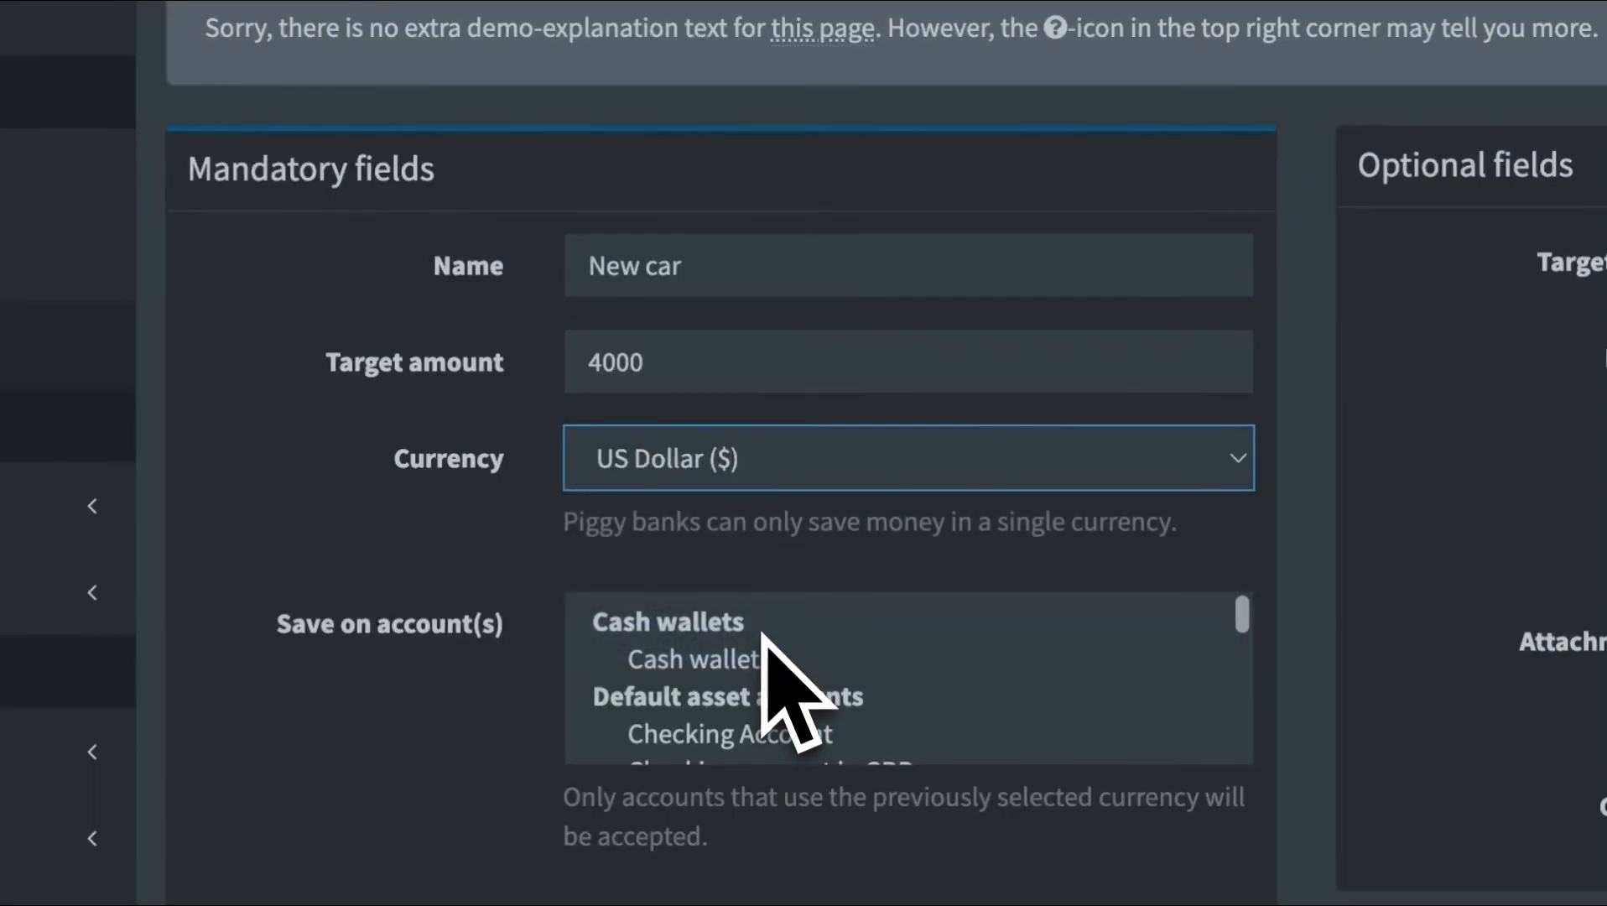
scroll(725, 639, "down", 5)
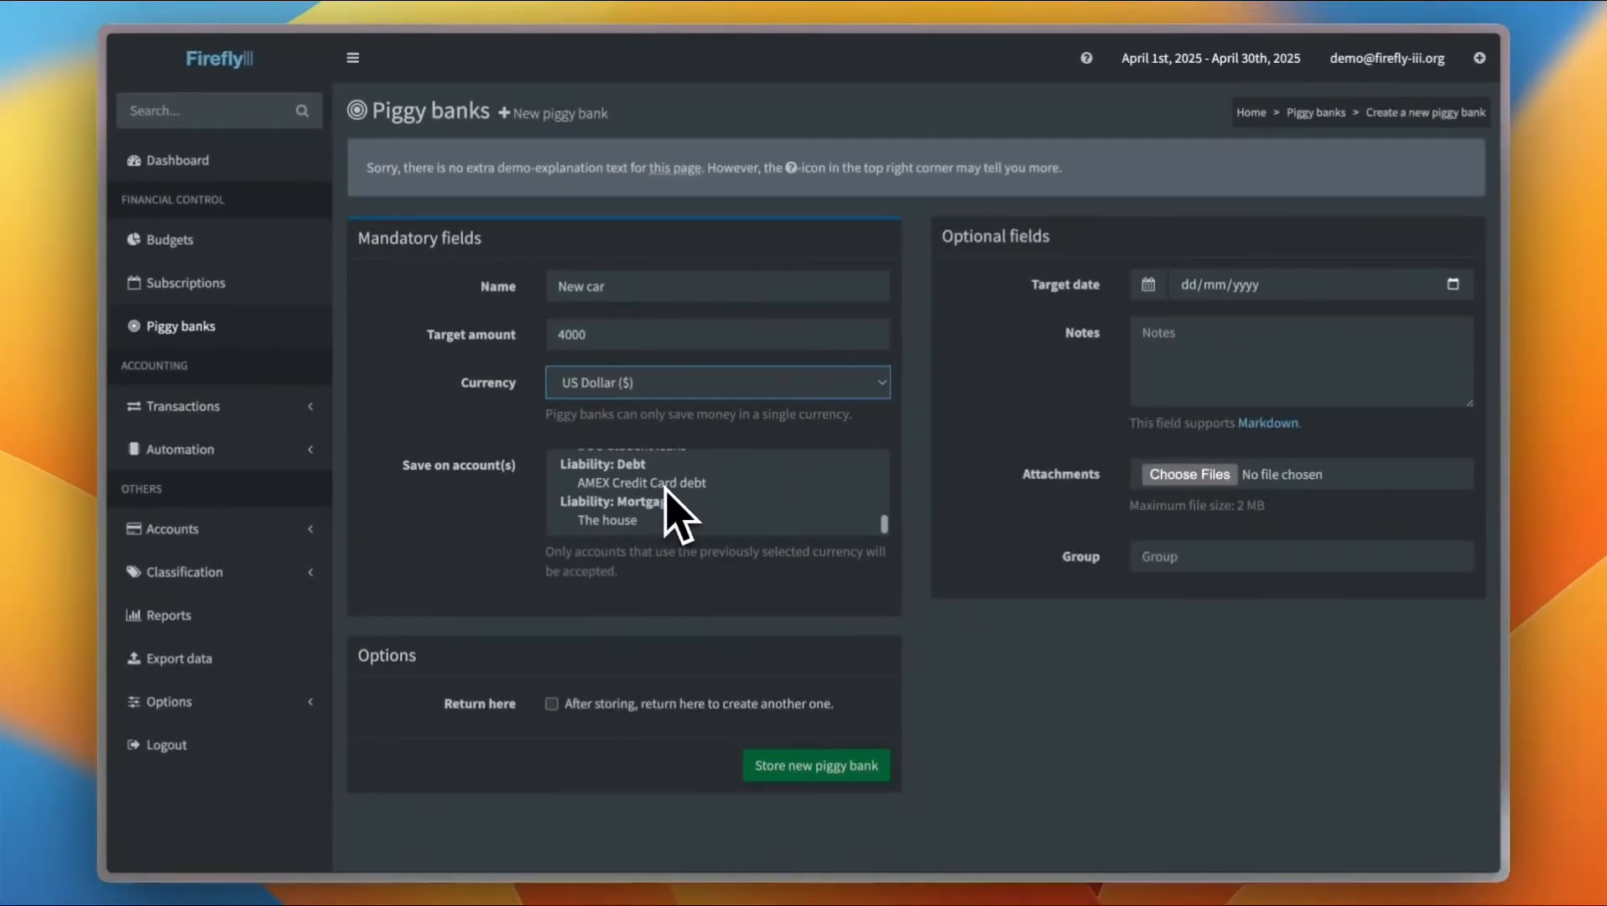
scroll(678, 512, "up", 2)
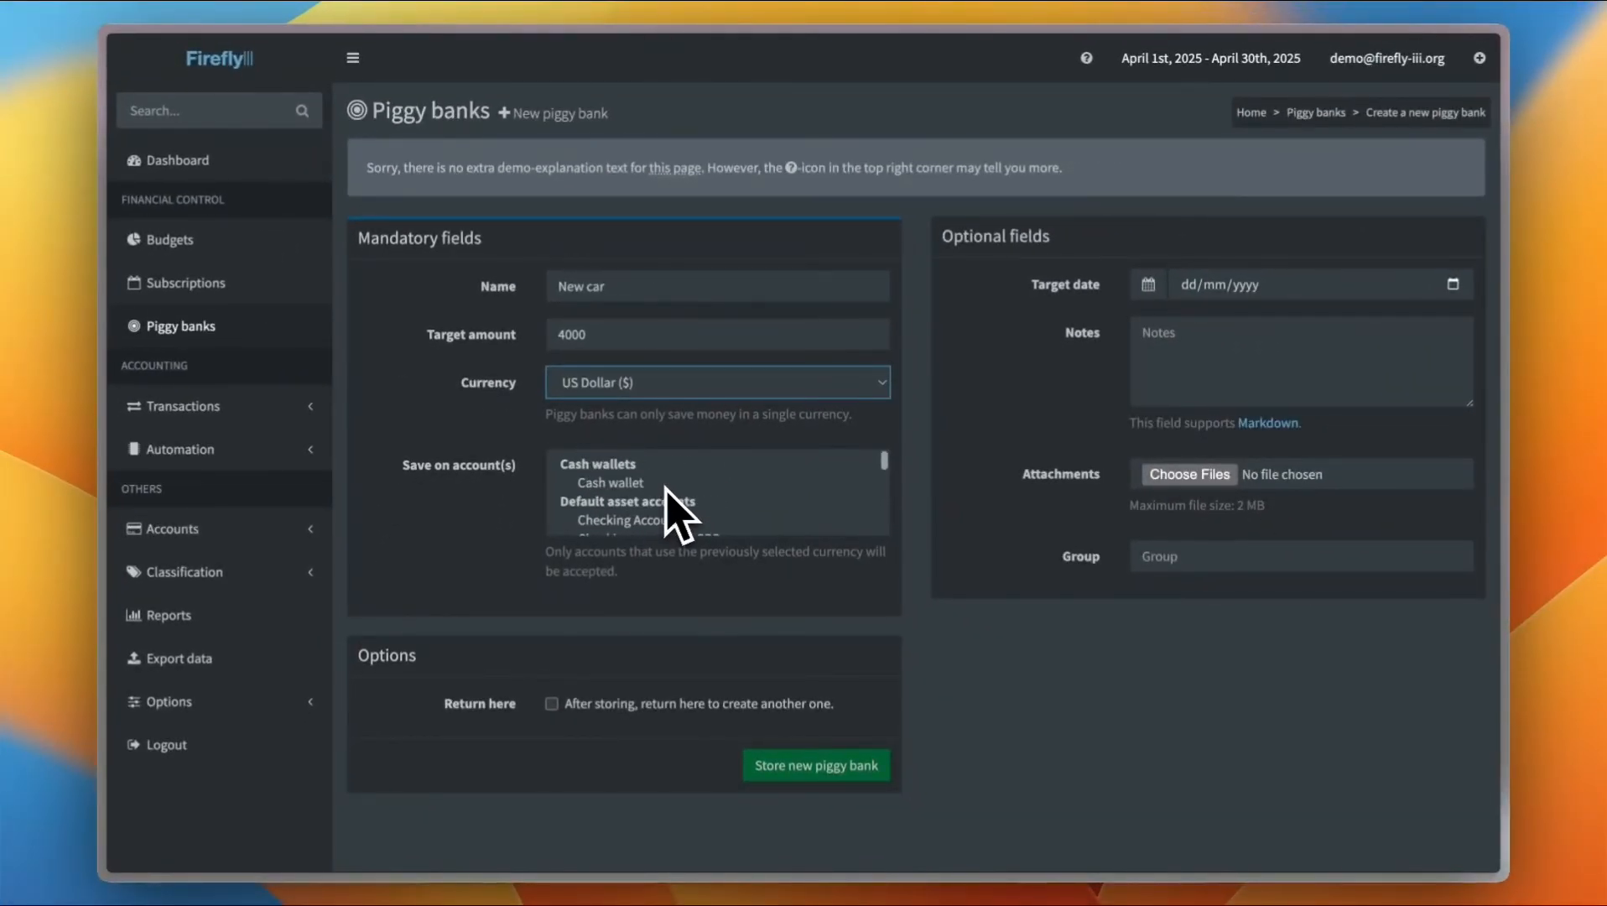
left_click(804, 771)
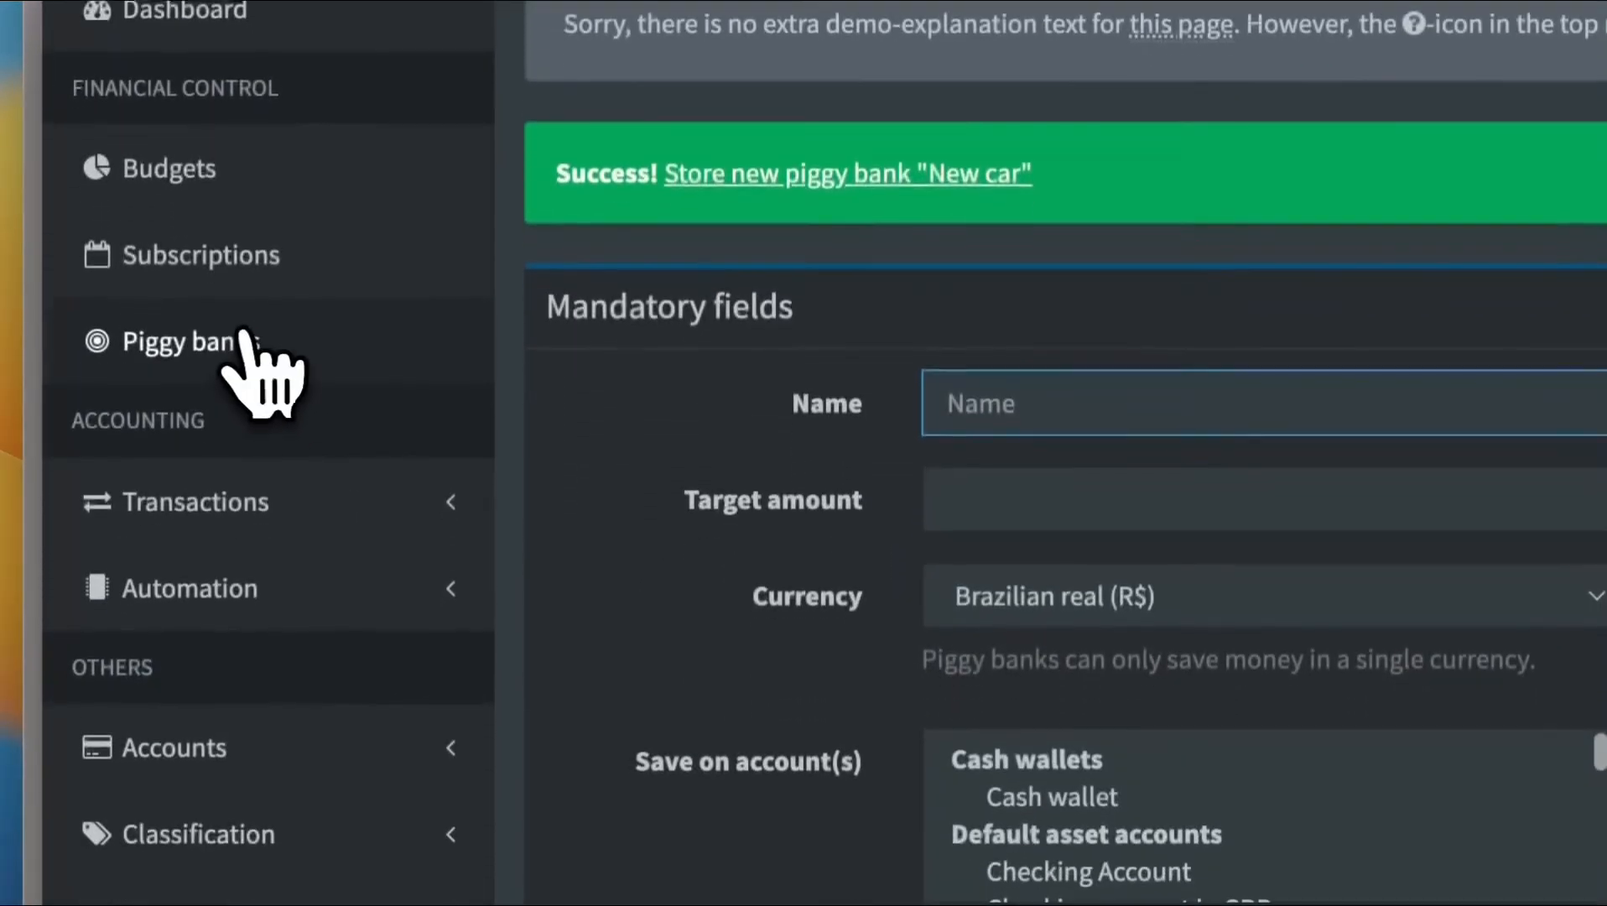
Move the New car piggy bank to the top of the ungrouped piggy banks list
left_click(170, 447)
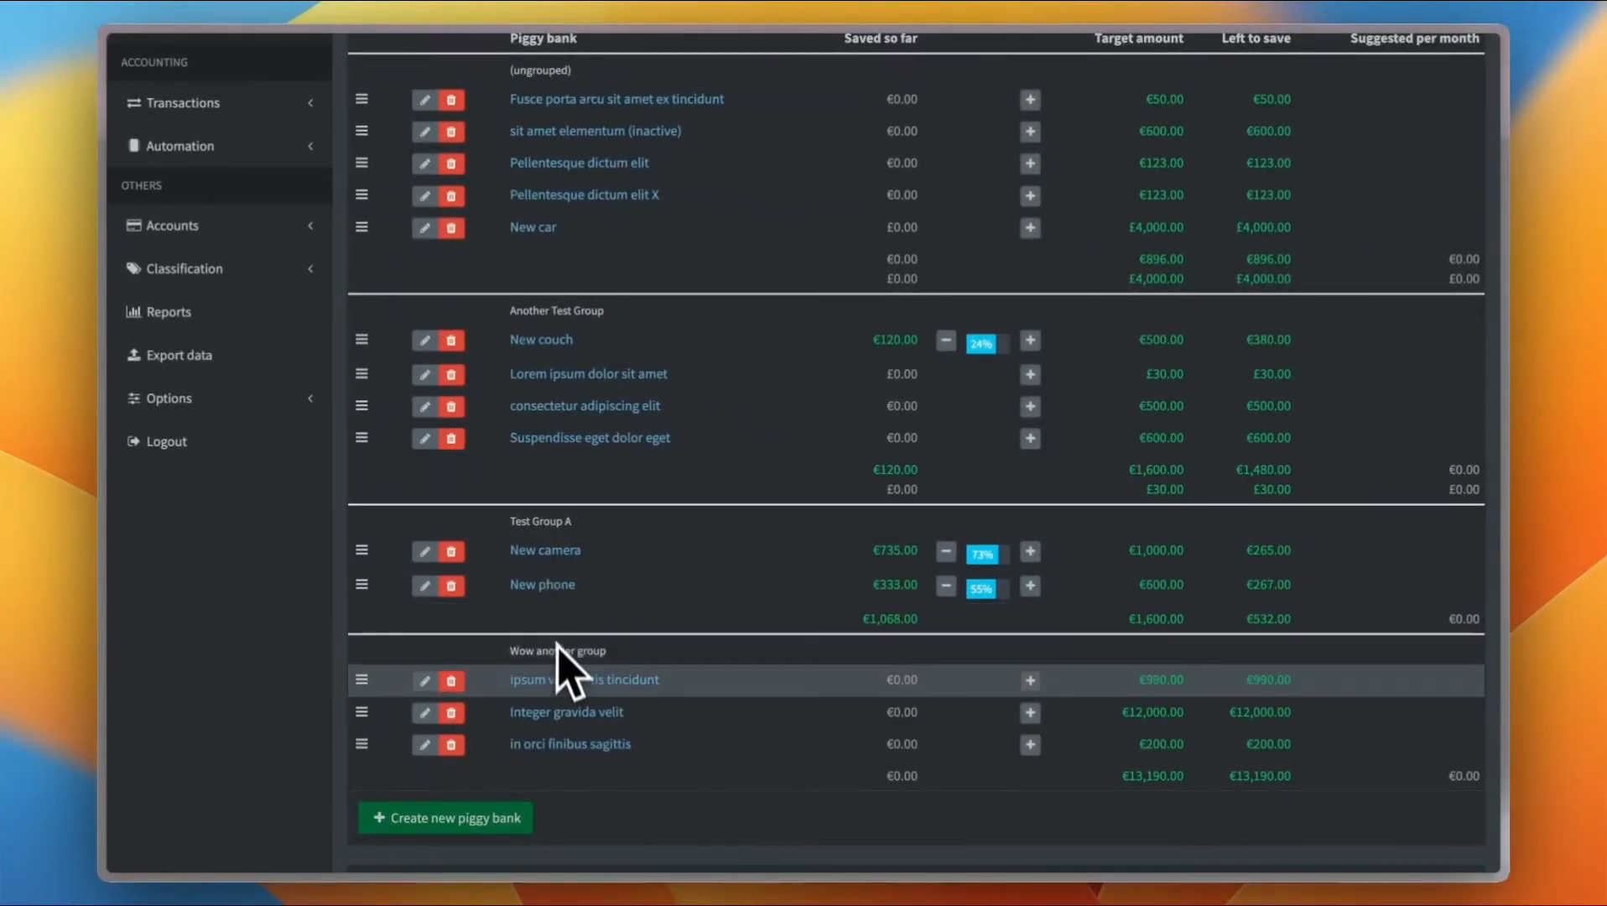
scroll(562, 356, "up", 1)
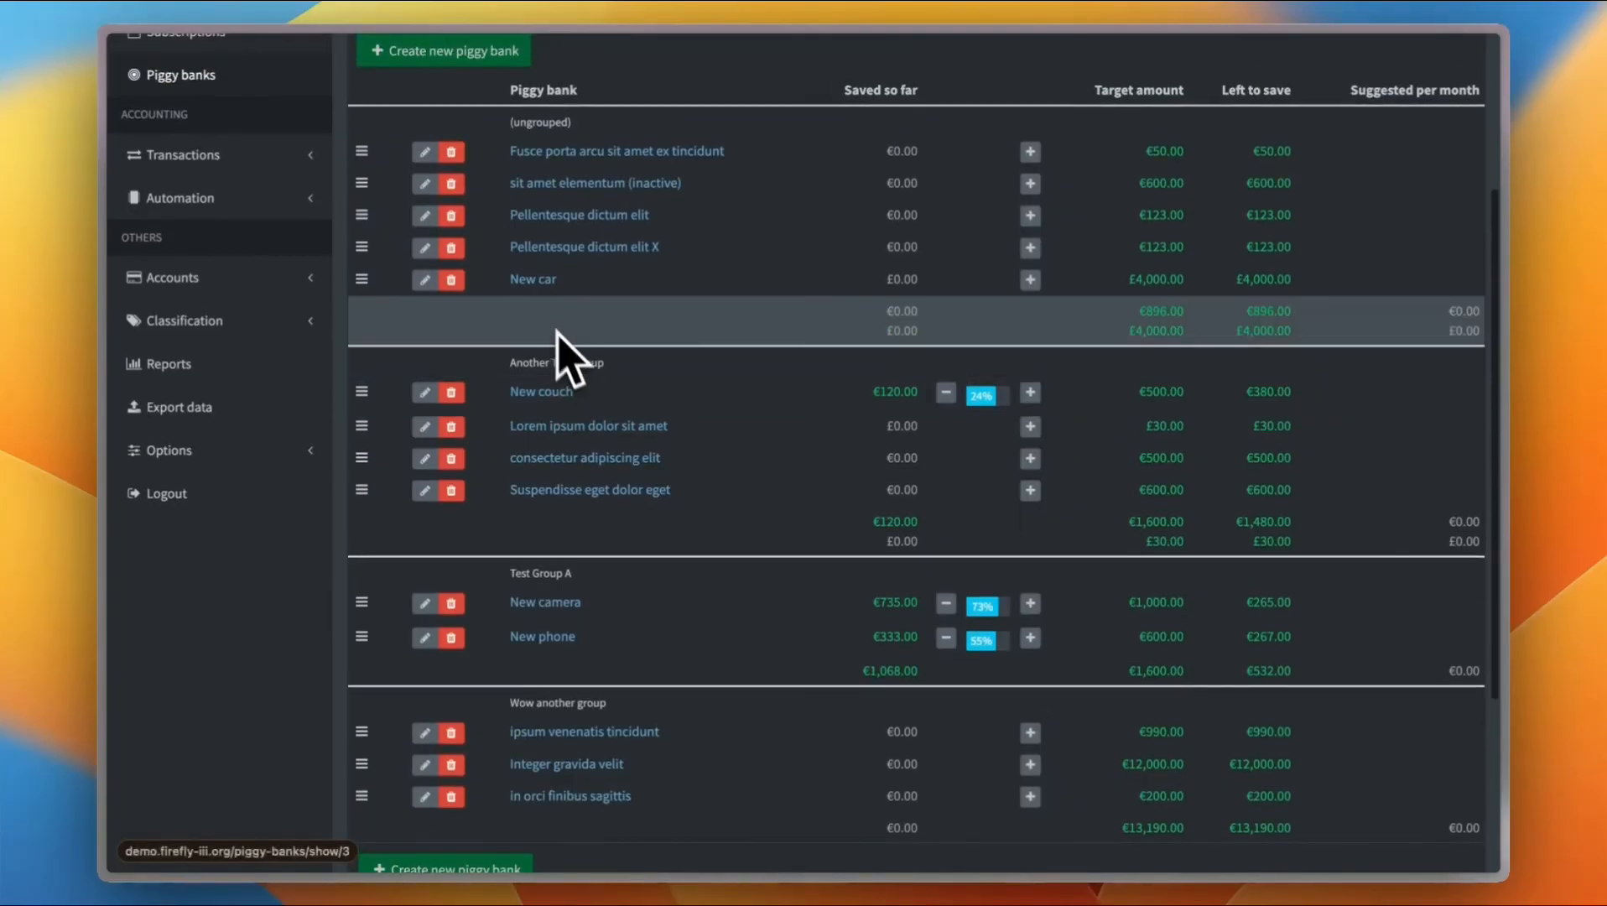
scroll(549, 272, "up", 1)
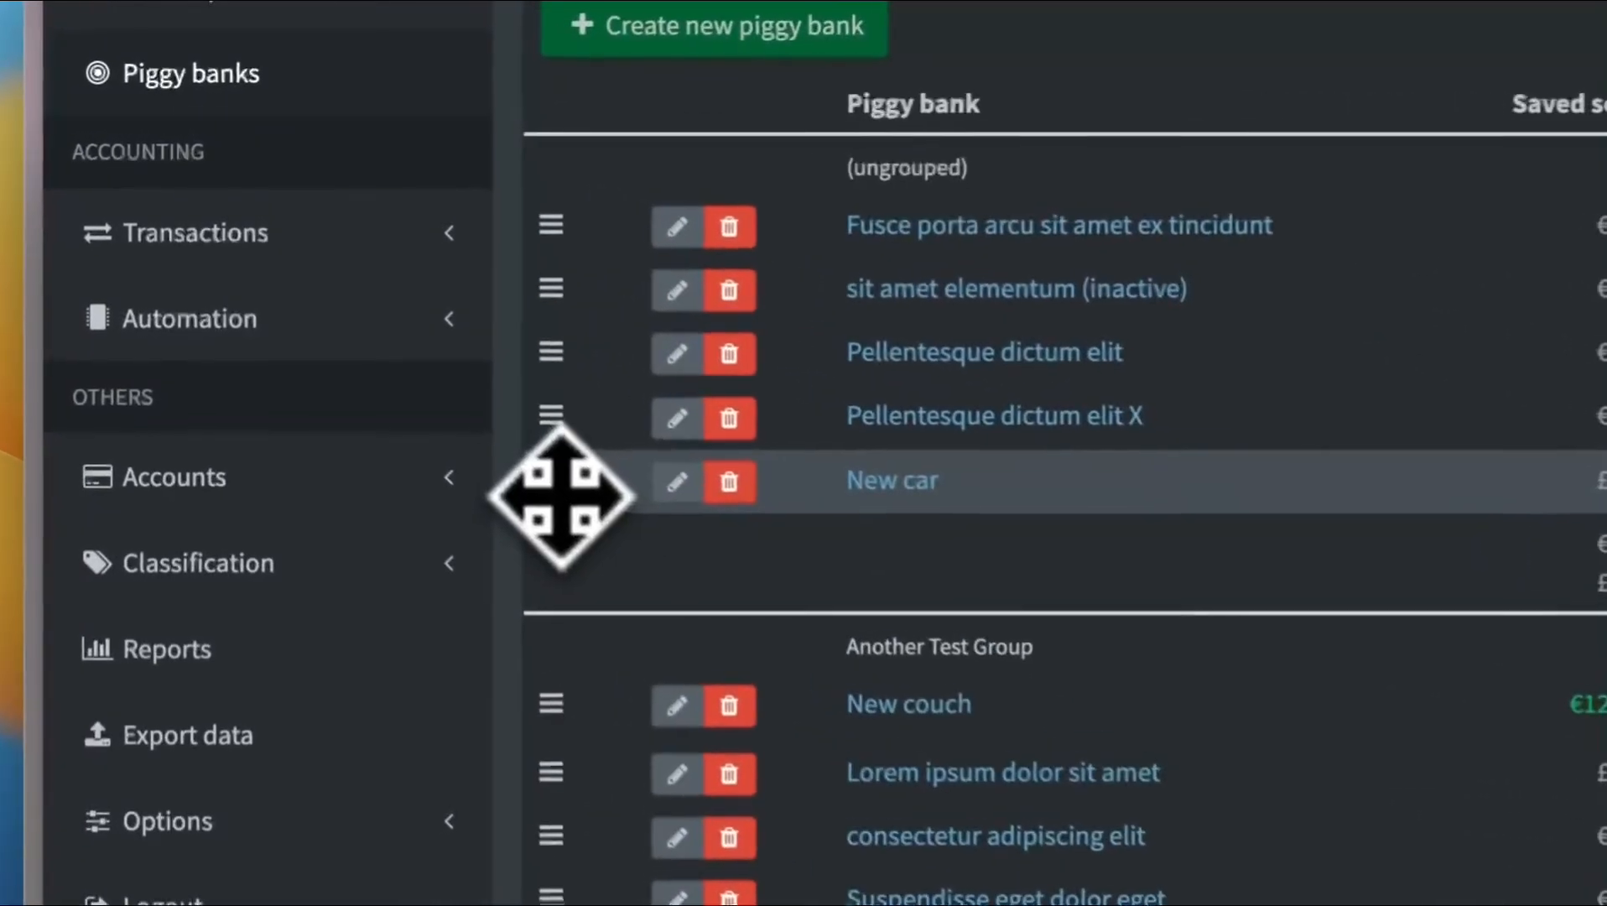
left_click_drag(361, 300, 363, 164)
left_click_drag(556, 216, 500, 269)
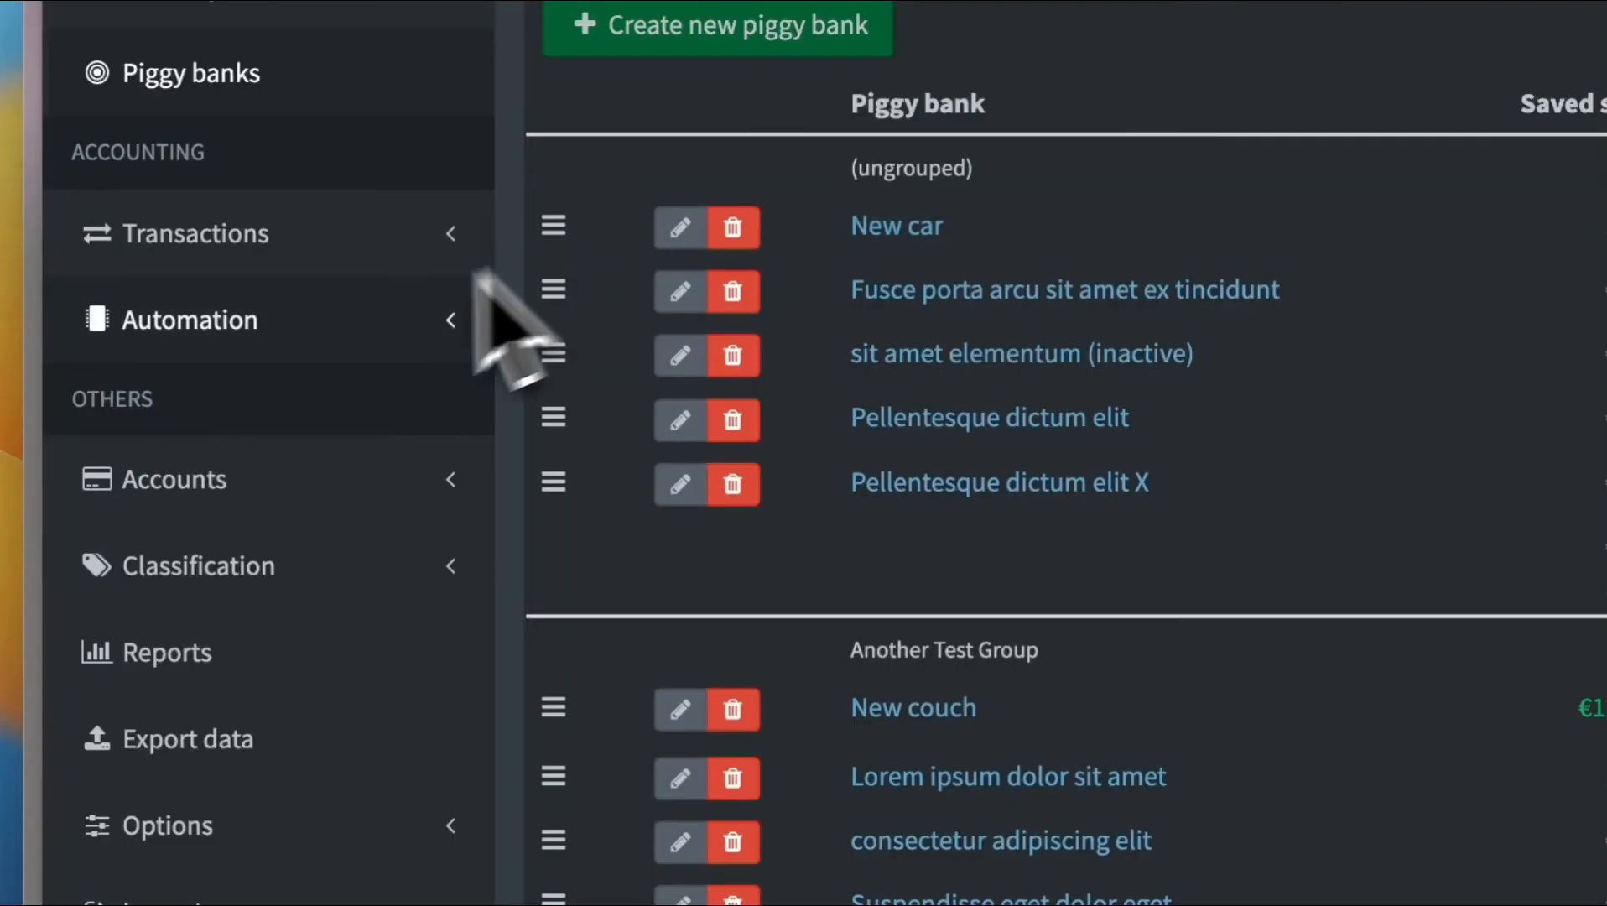
Browse the asset accounts and expense accounts lists
left_click(263, 471)
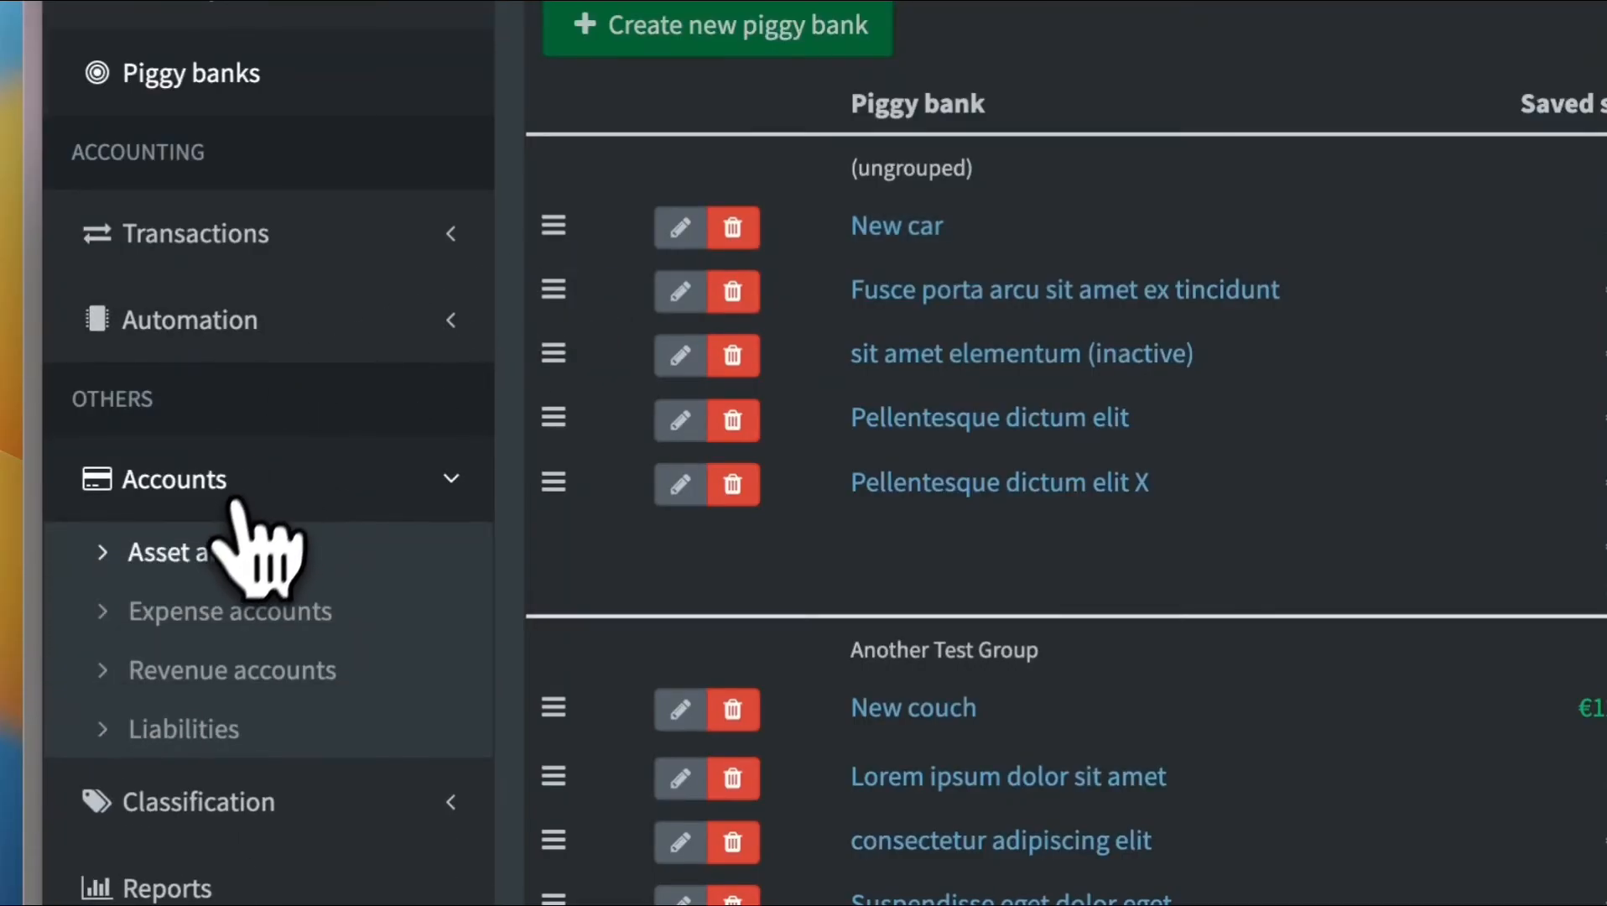
left_click(113, 554)
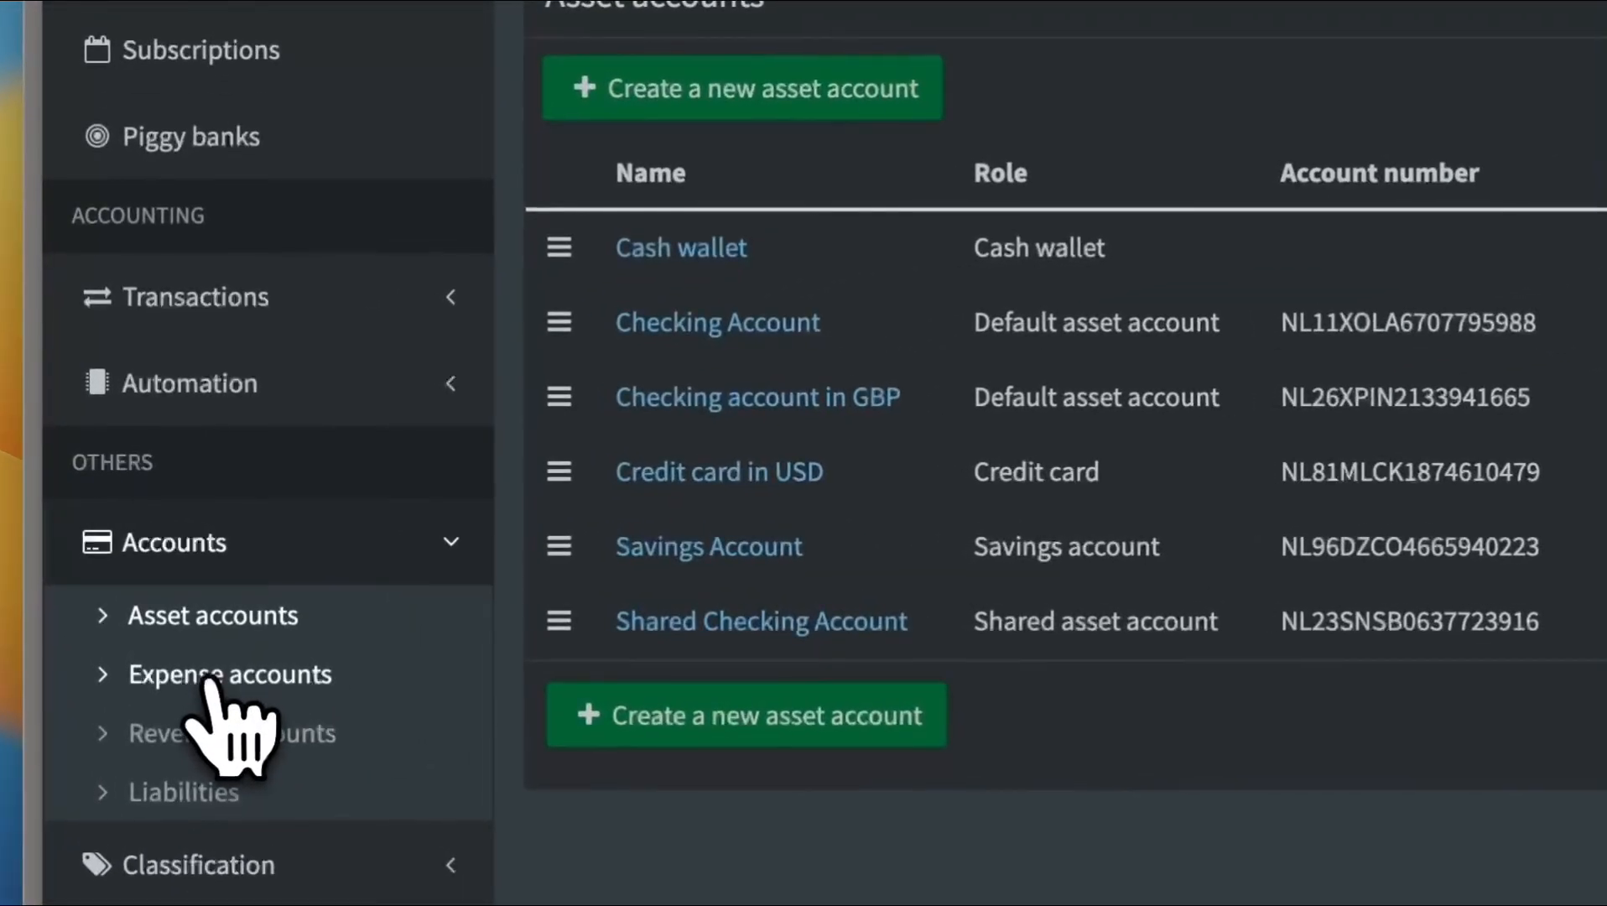
left_click(210, 595)
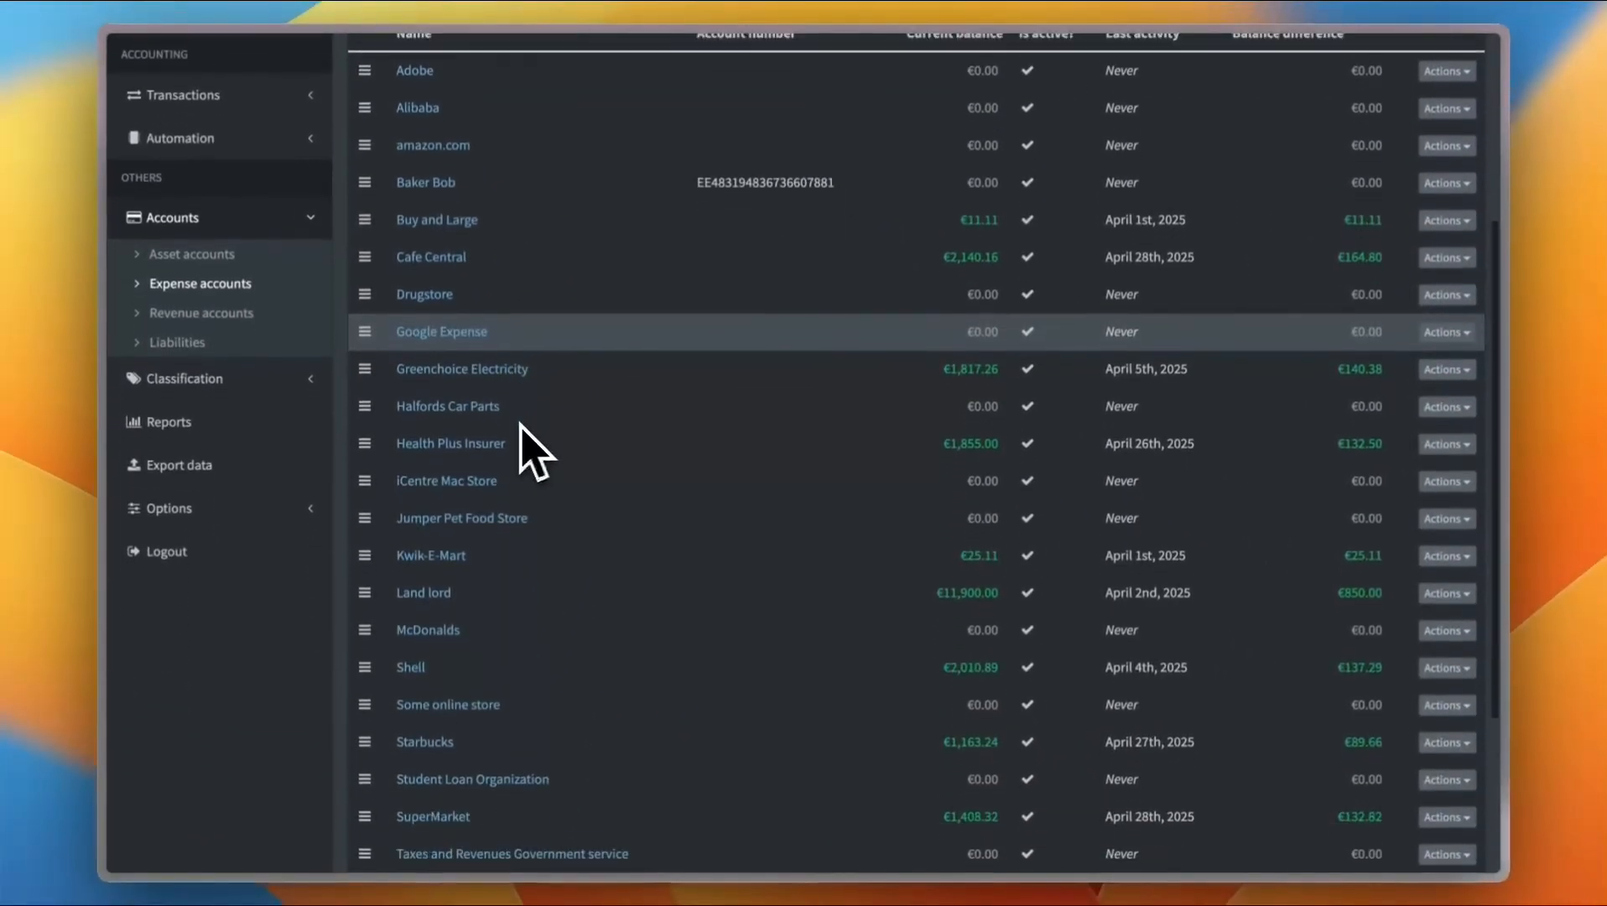
scroll(534, 450, "up", 5)
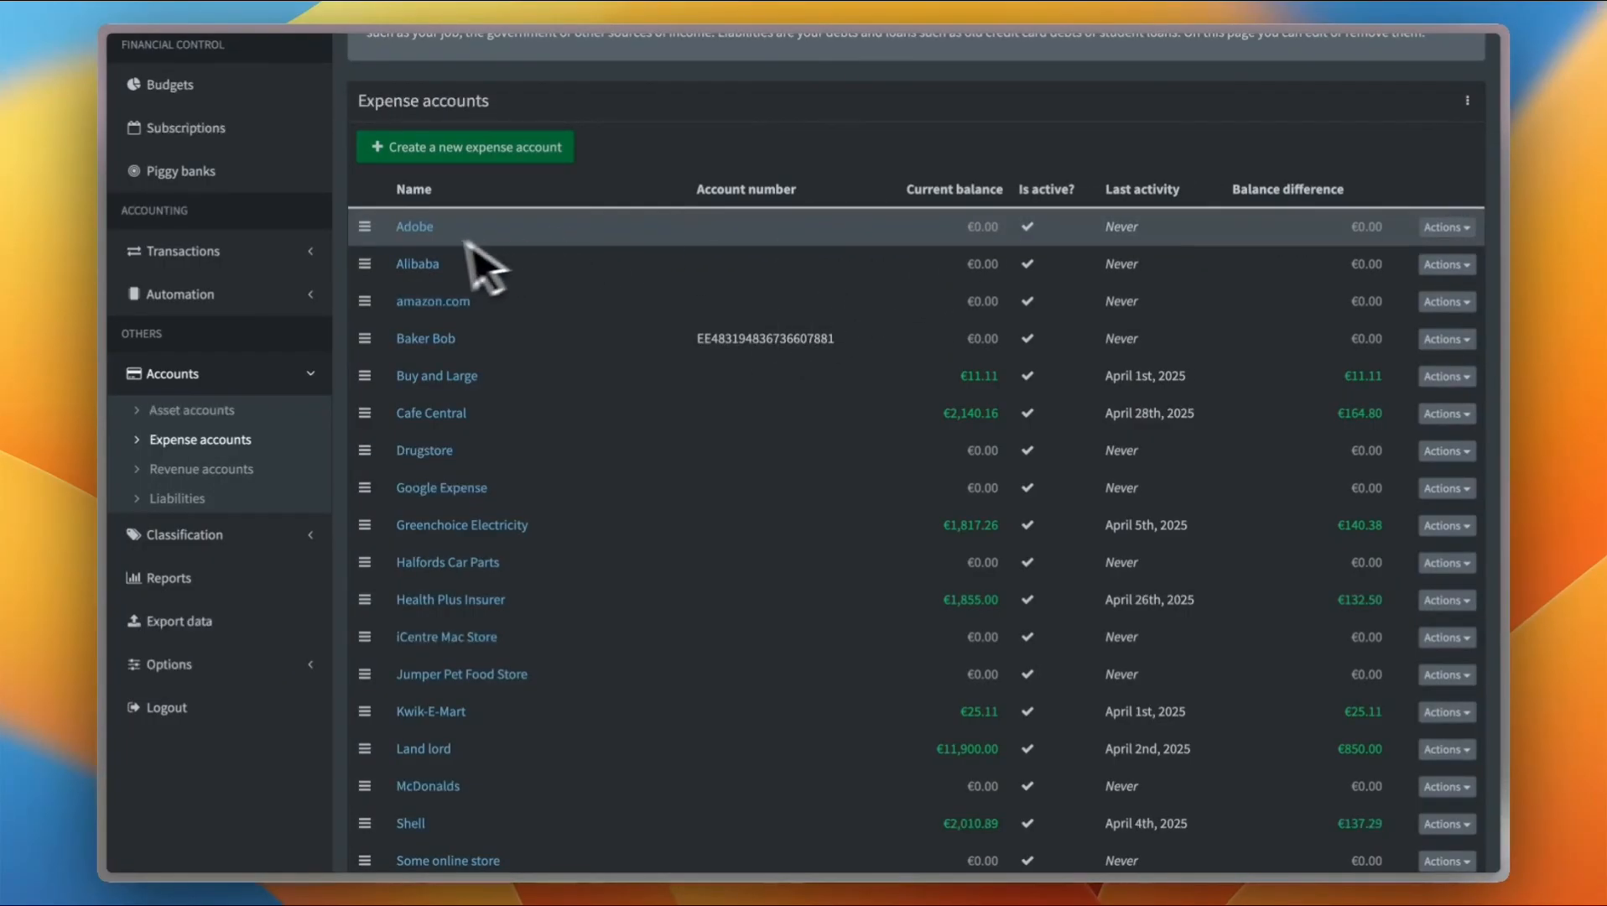
scroll(470, 336, "down", 5)
scroll(466, 346, "up", 7)
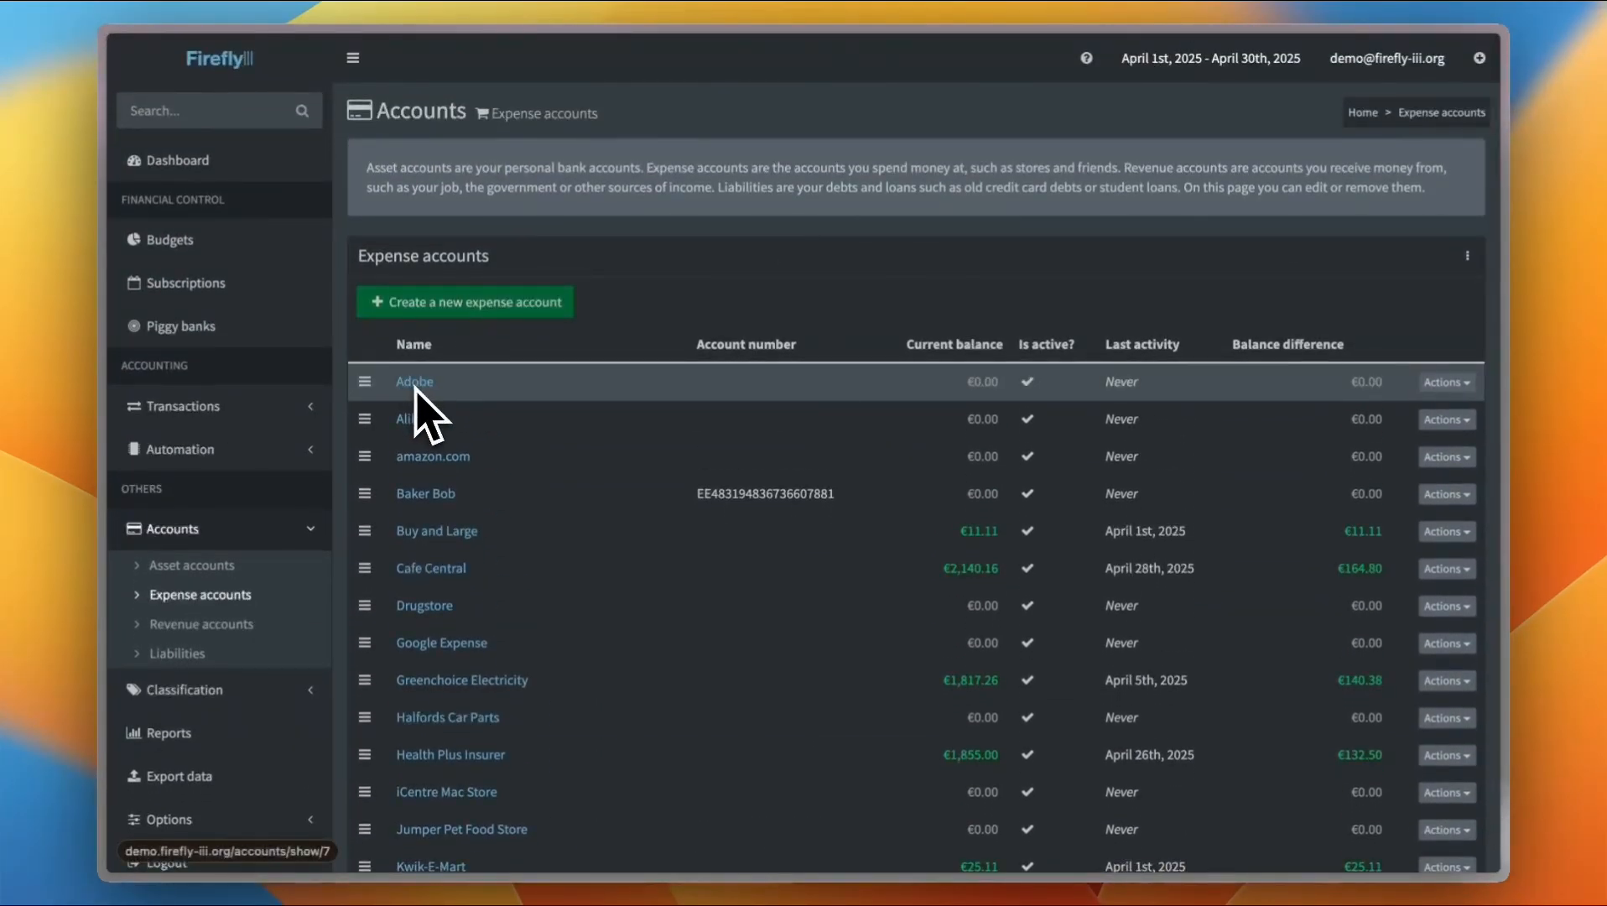
scroll(415, 386, "down", 1)
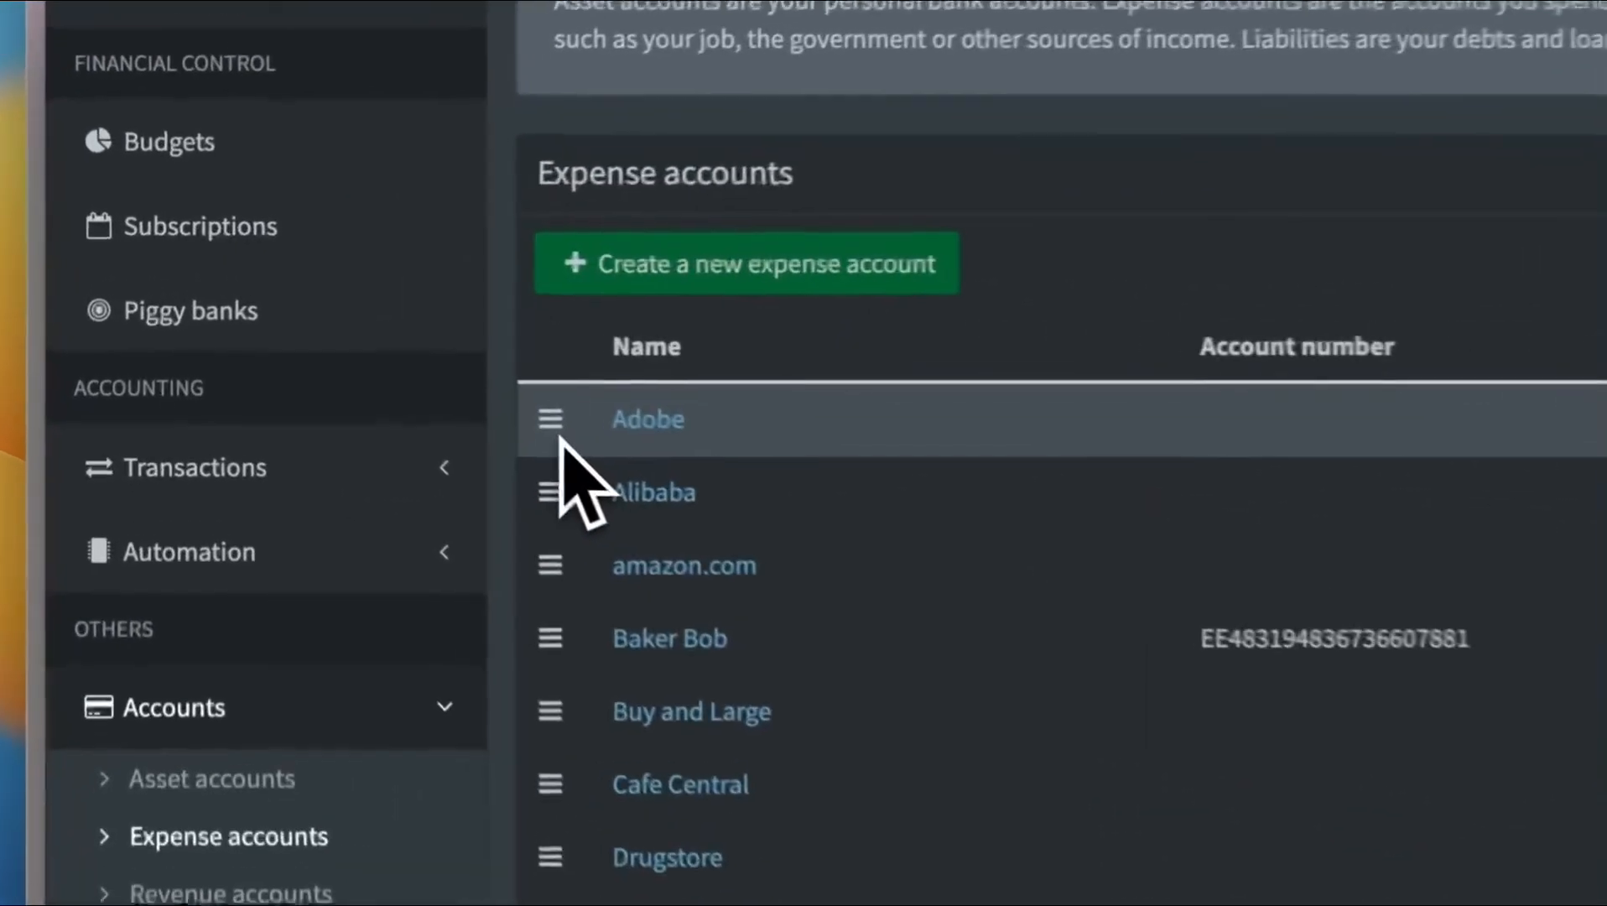
left_click_drag(372, 348, 376, 401)
left_click_drag(580, 545, 583, 545)
left_click_drag(562, 432, 577, 504)
scroll(588, 510, "down", 5)
scroll(431, 315, "up", 2)
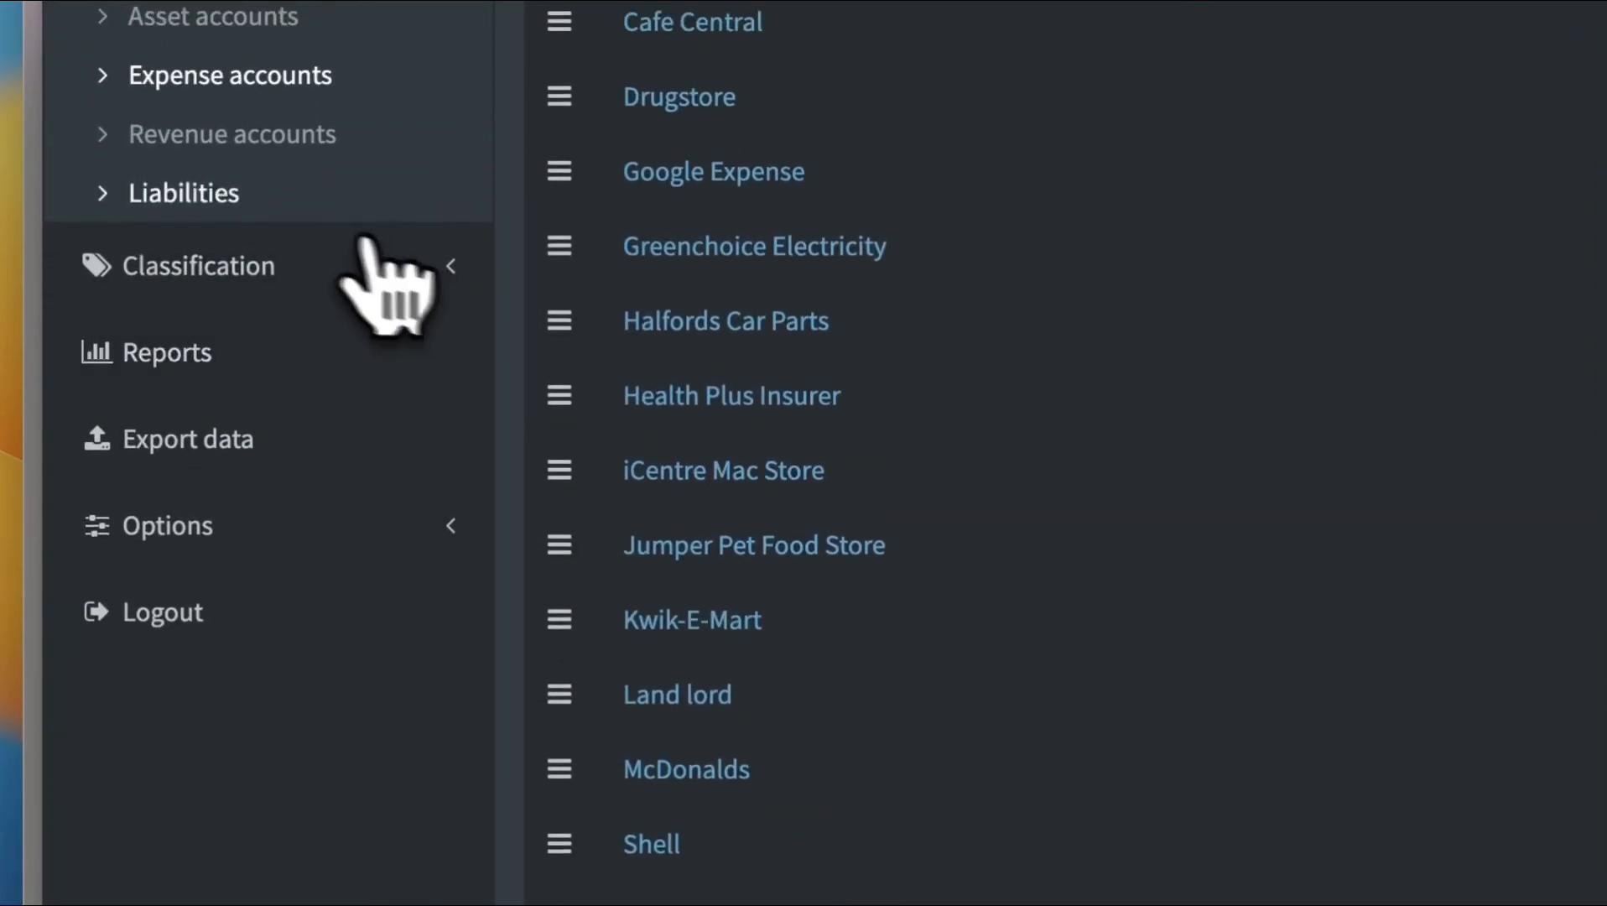
Browse the revenue accounts, liabilities, categories, tags and groups pages
left_click(195, 191)
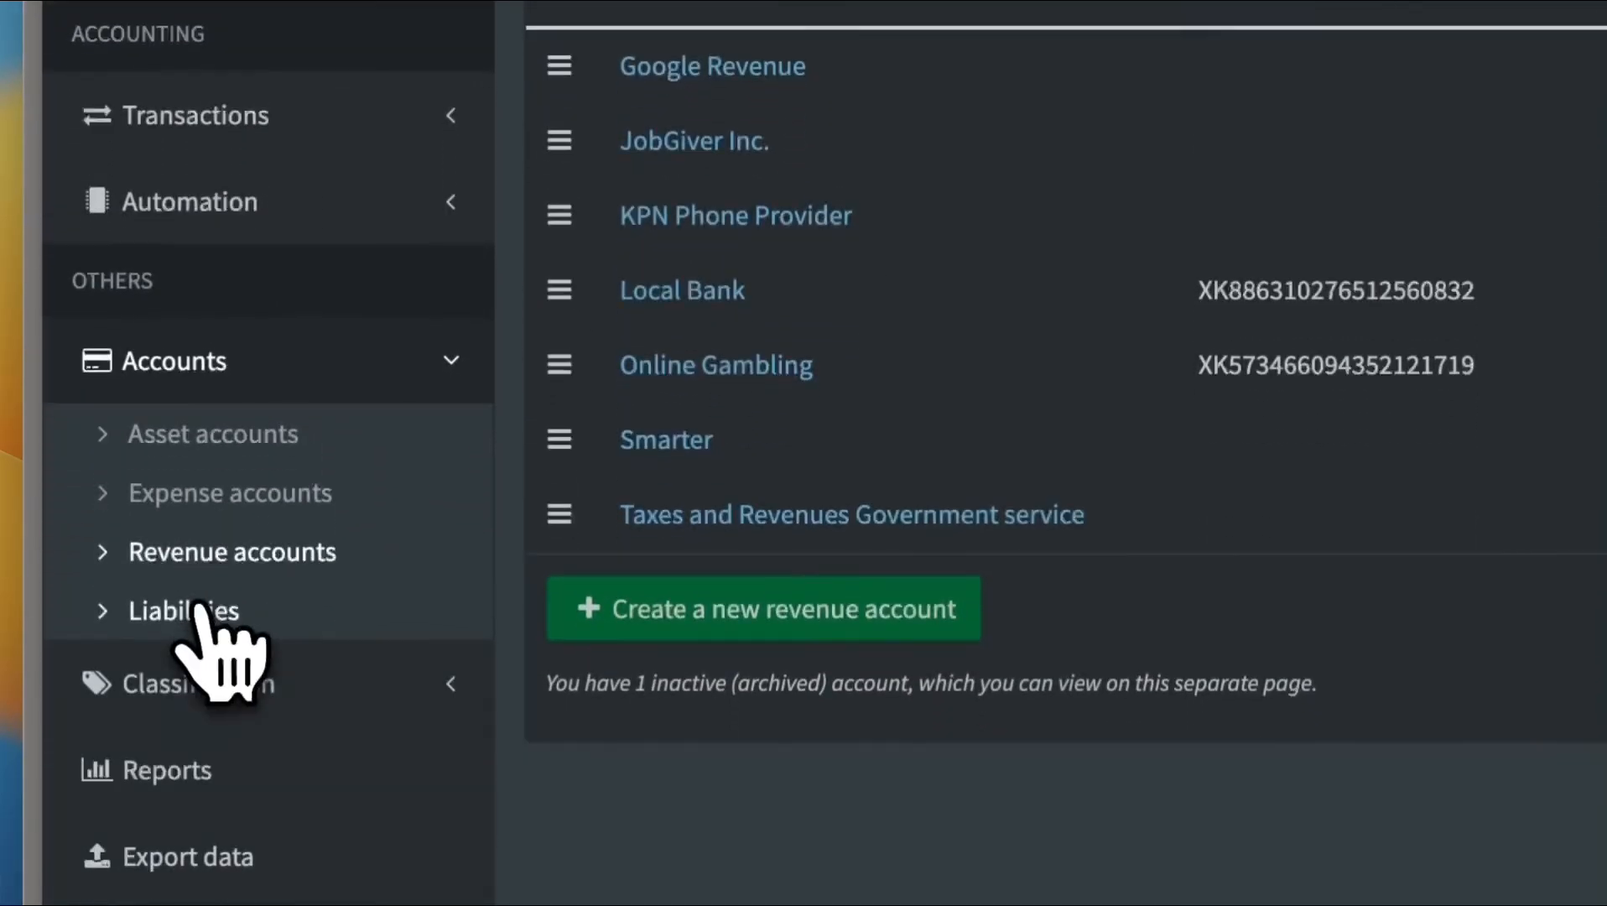
left_click(199, 606)
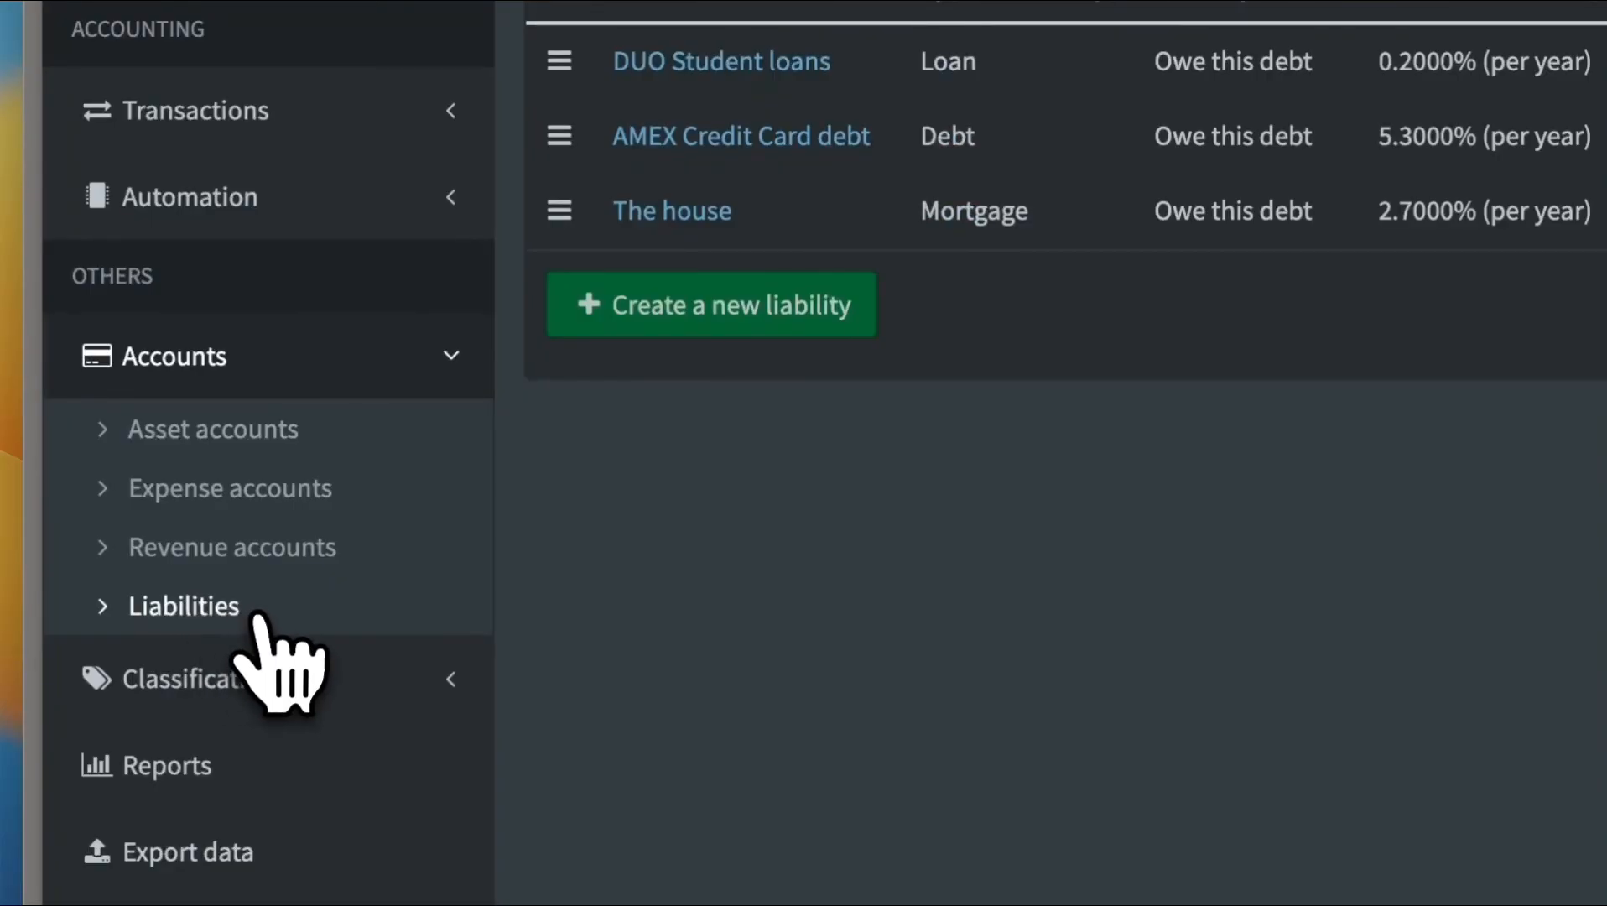
left_click(235, 696)
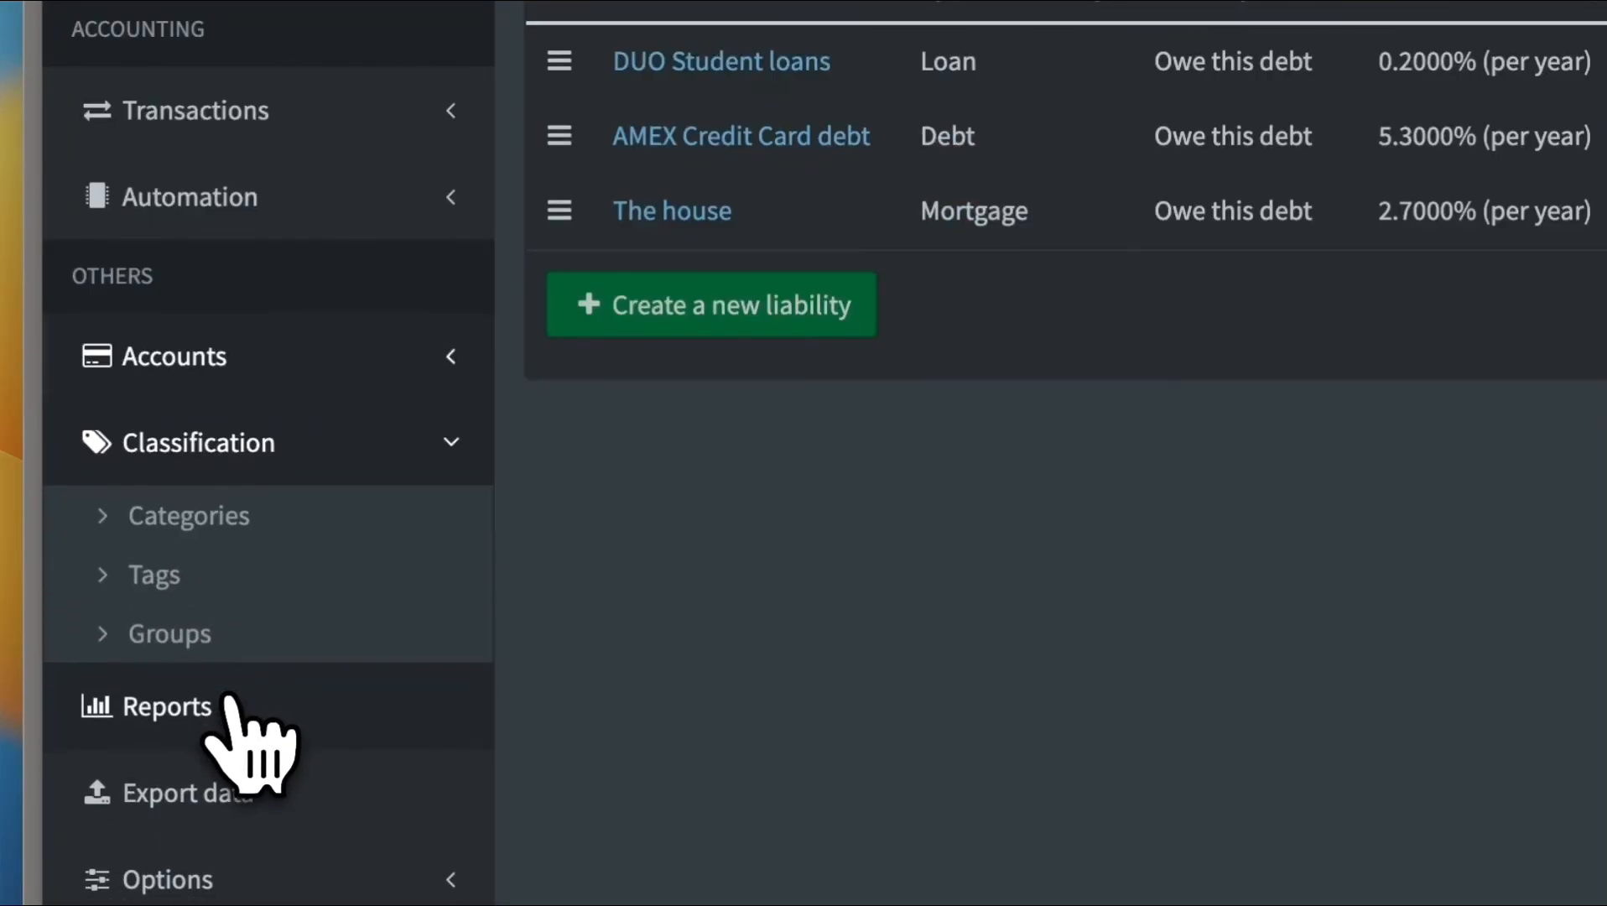
left_click(144, 522)
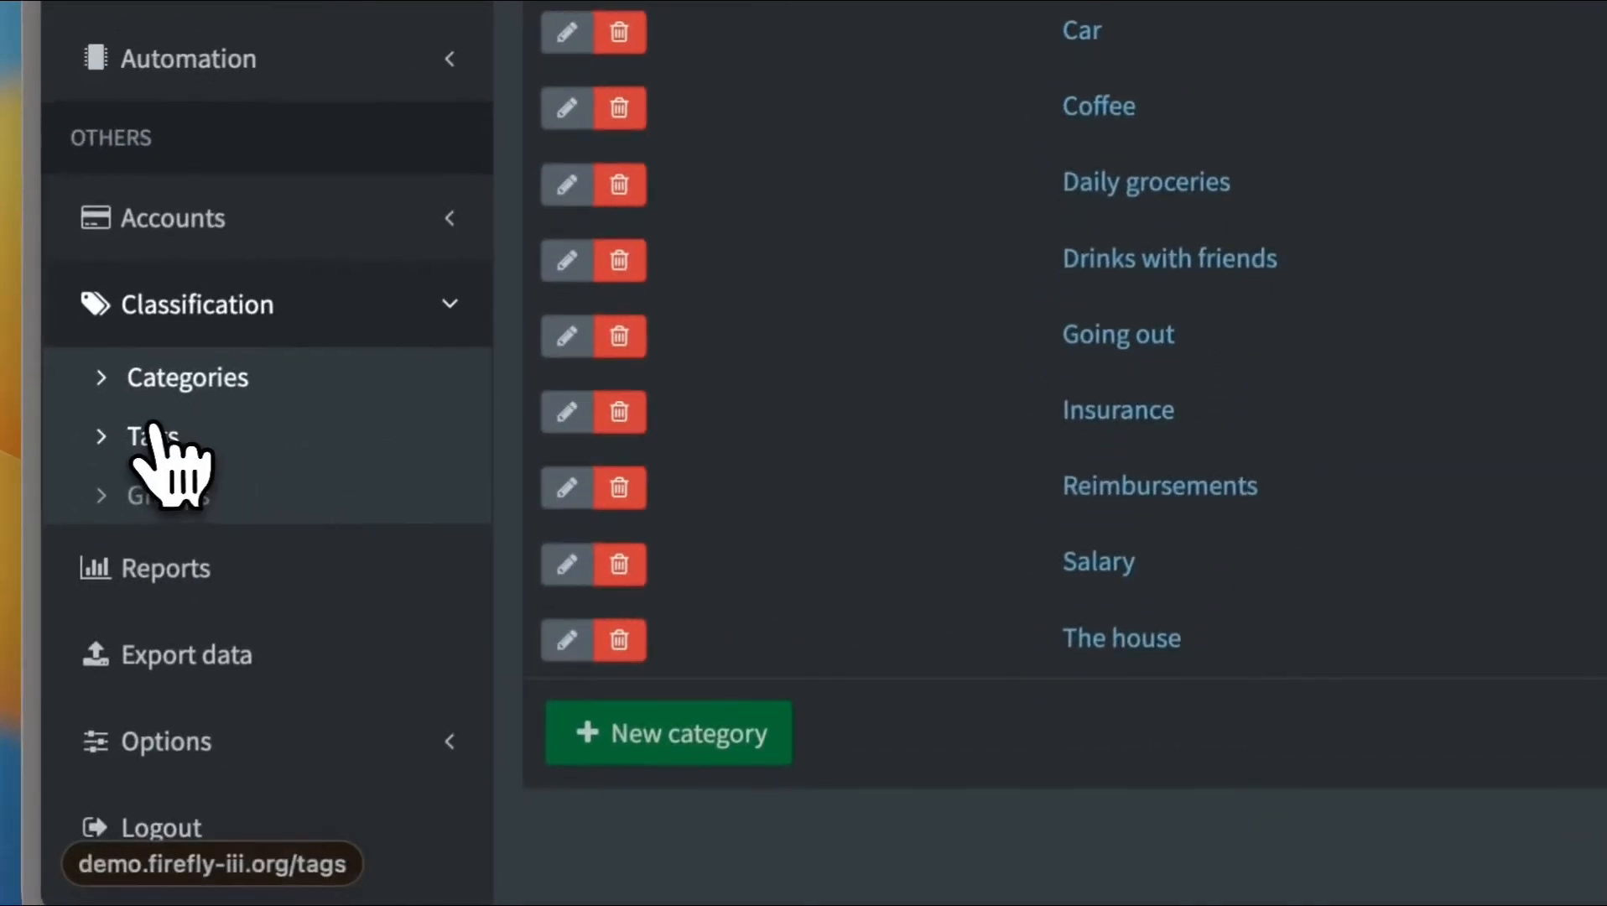
left_click(92, 688)
left_click(168, 494)
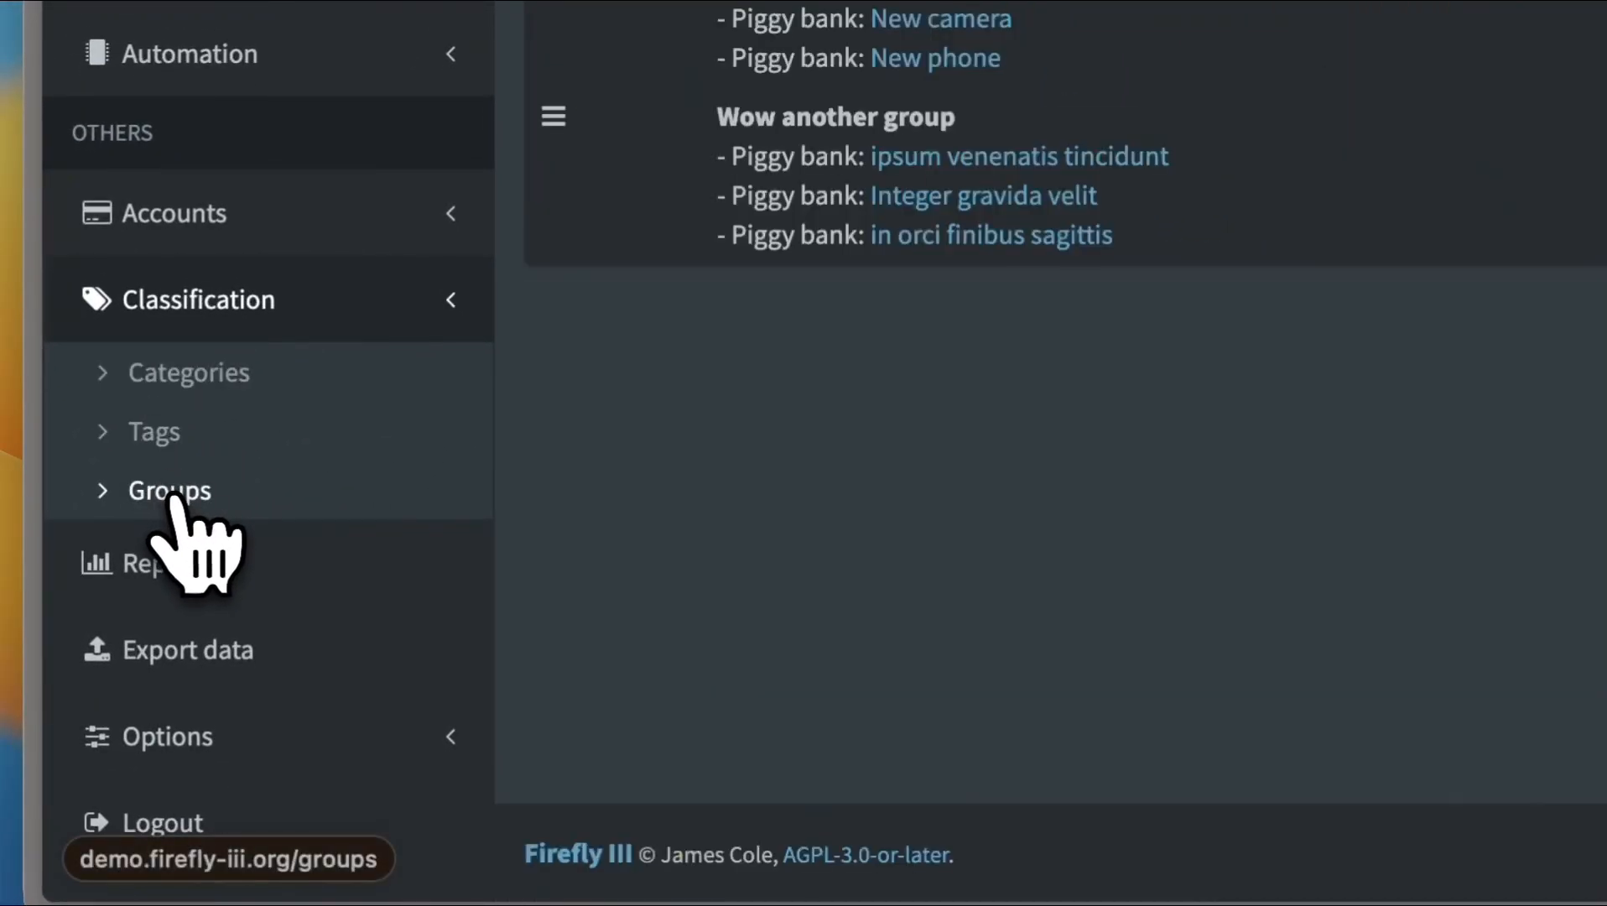
Open the Reports page and expand the Options section to review the available report settings
left_click(182, 550)
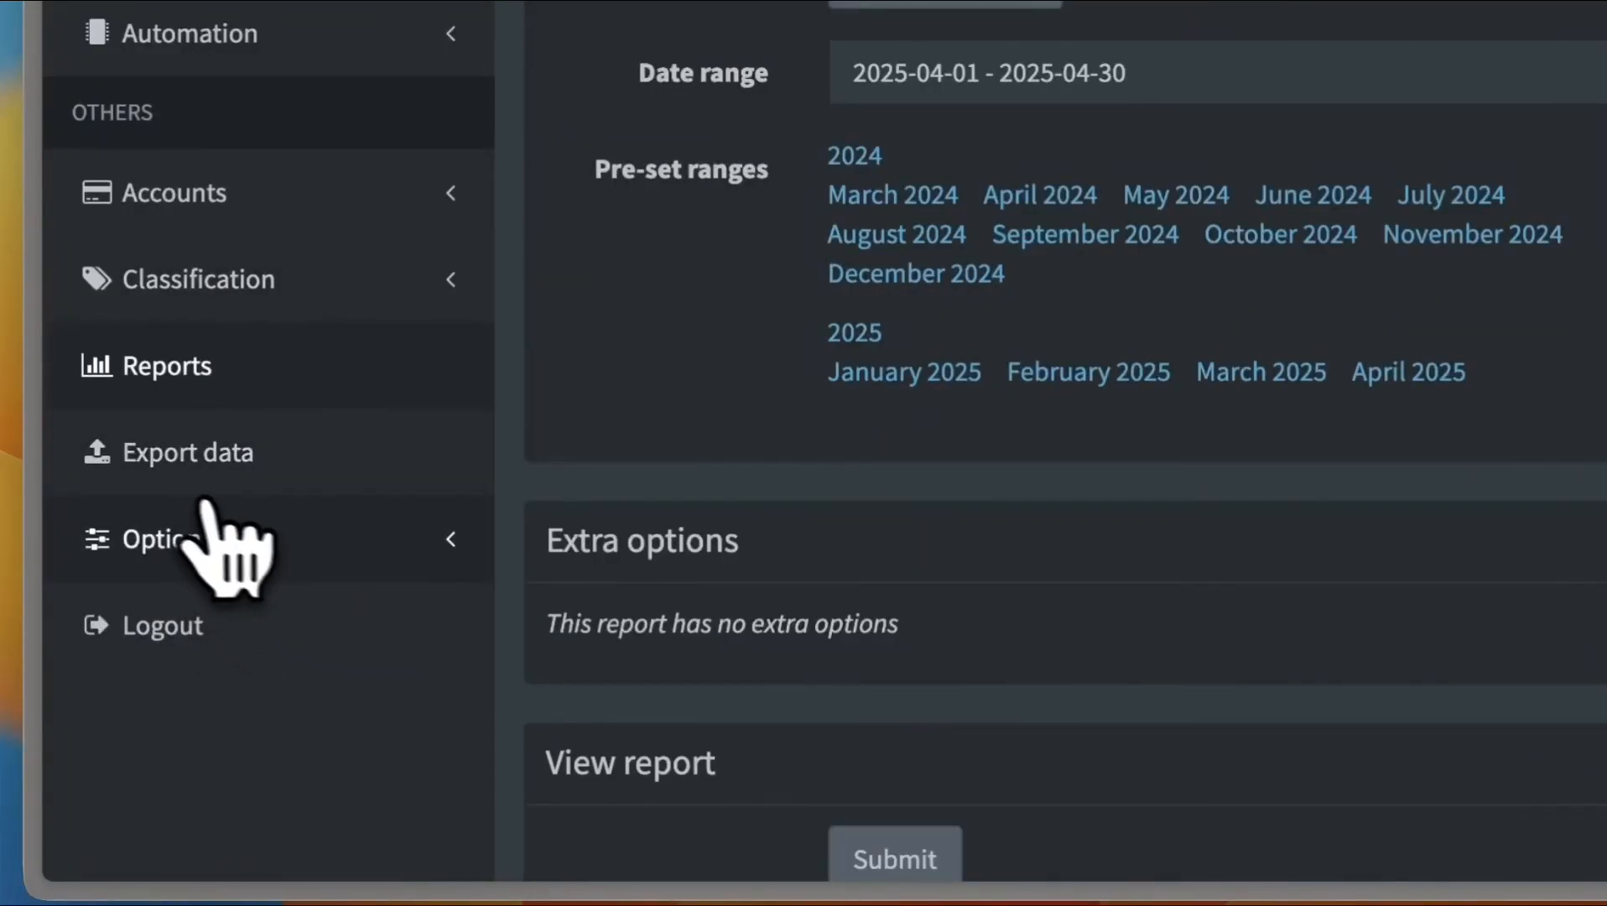
left_click(449, 539)
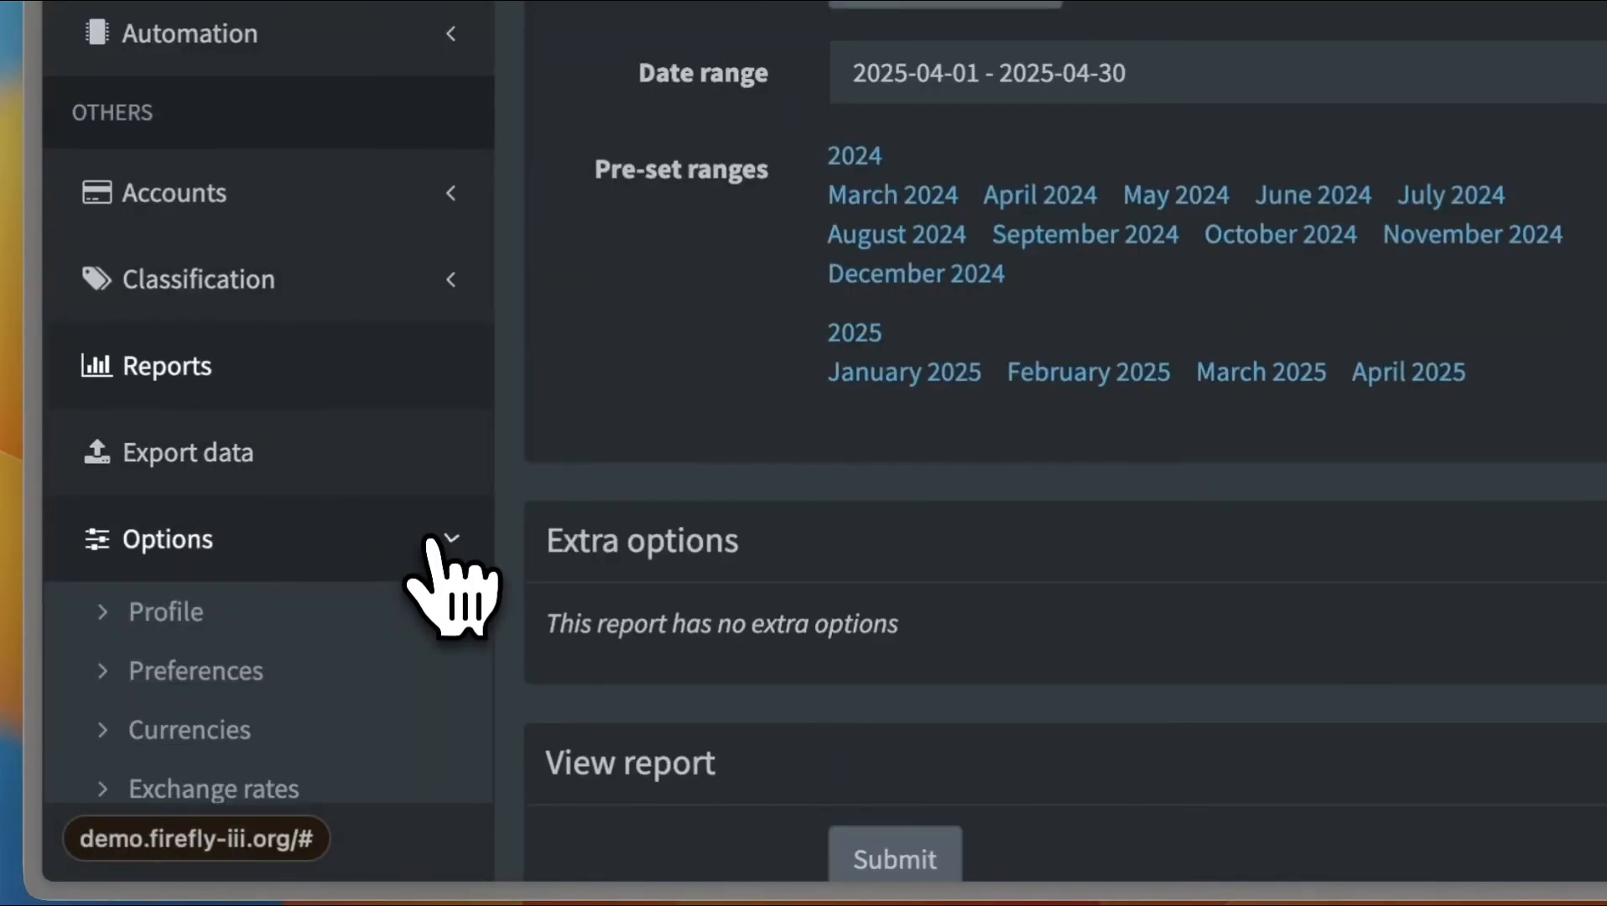
scroll(200, 650, "down", 5)
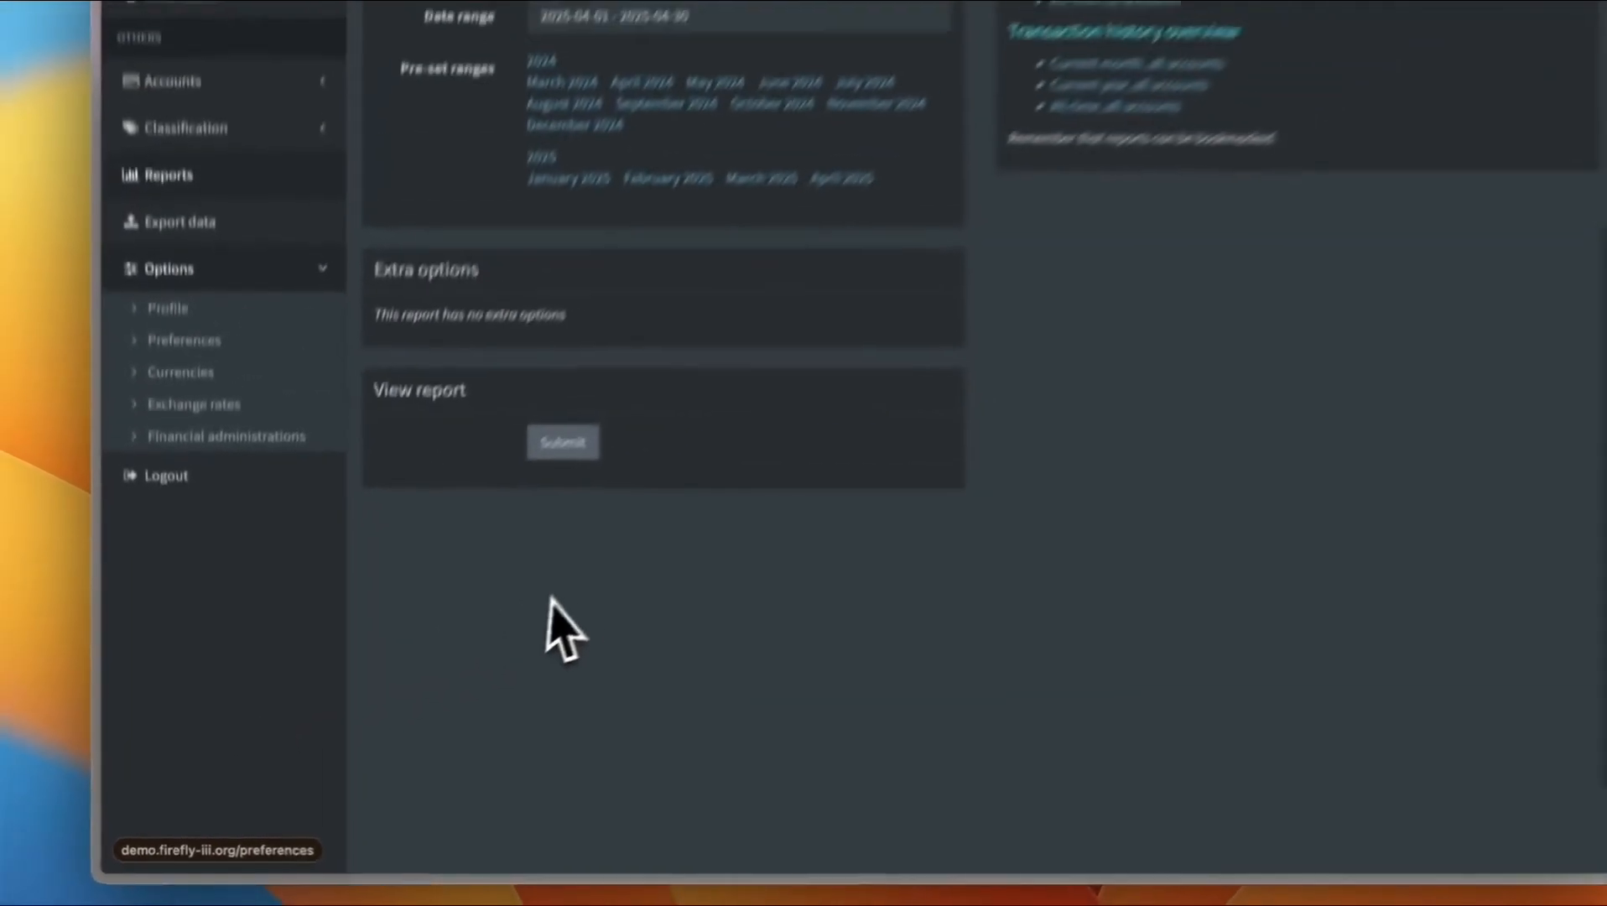
scroll(923, 366, "up", 5)
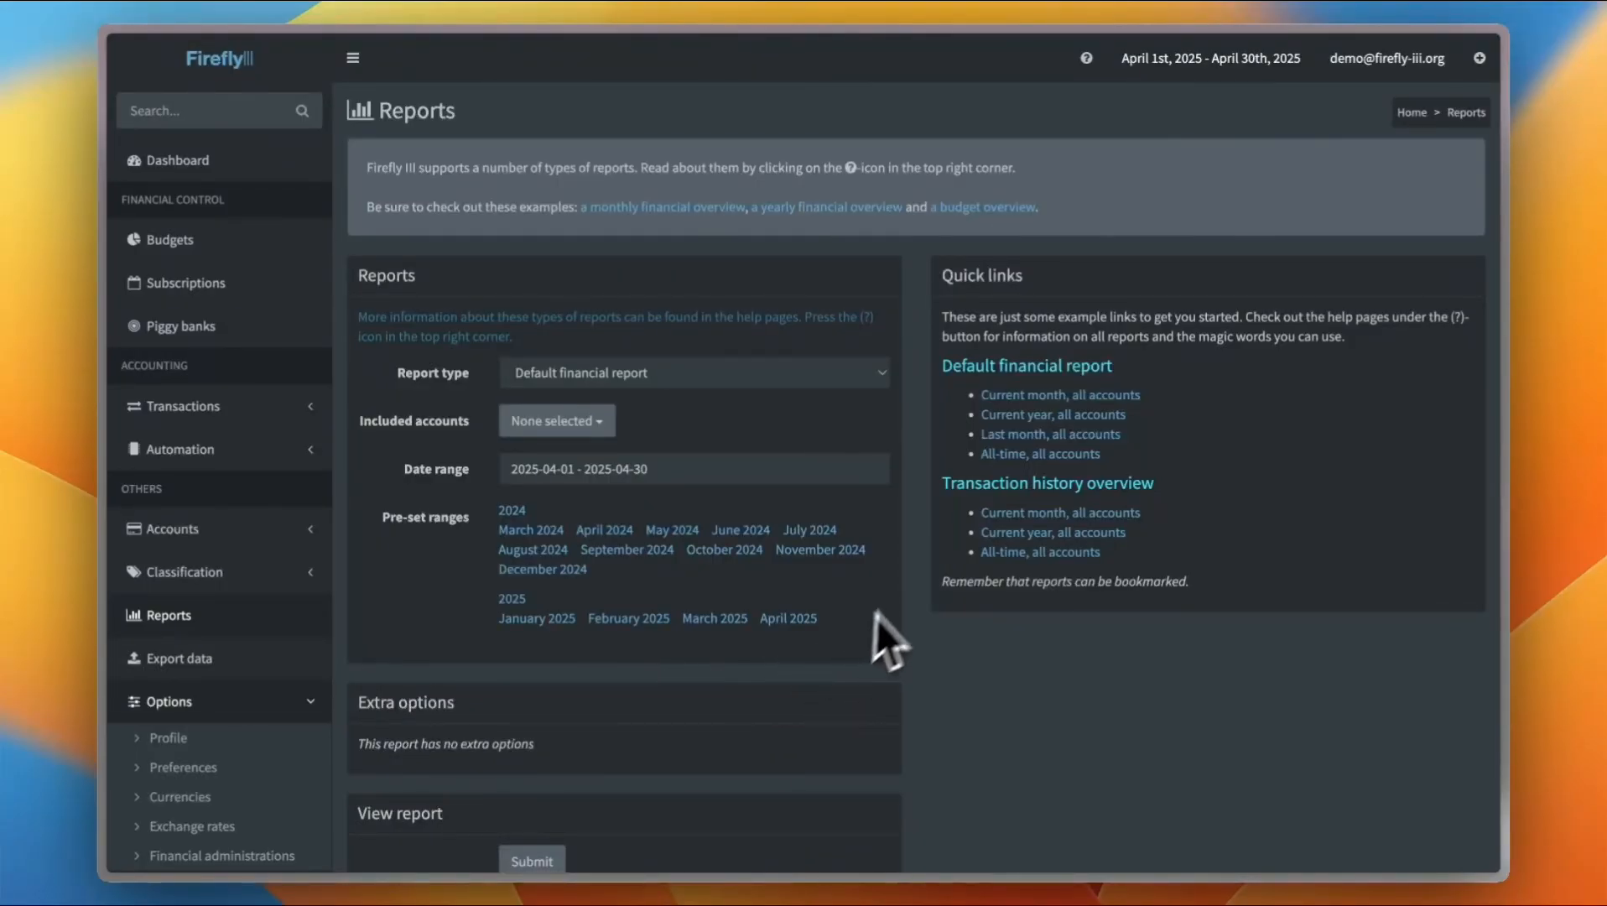
scroll(912, 497, "down", 5)
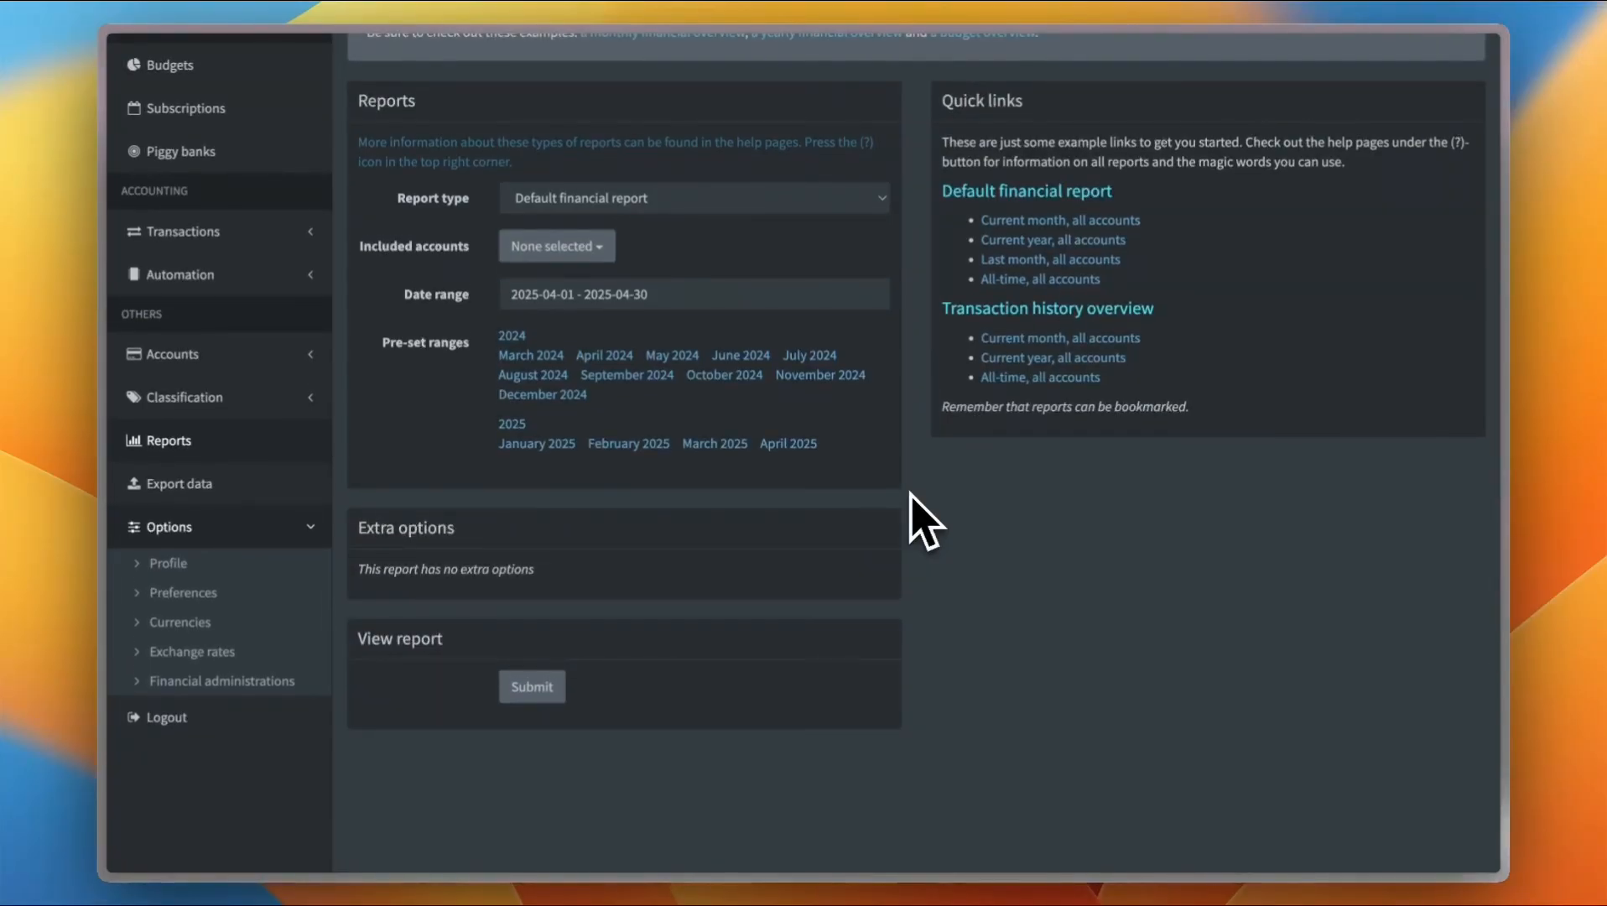
scroll(922, 520, "up", 5)
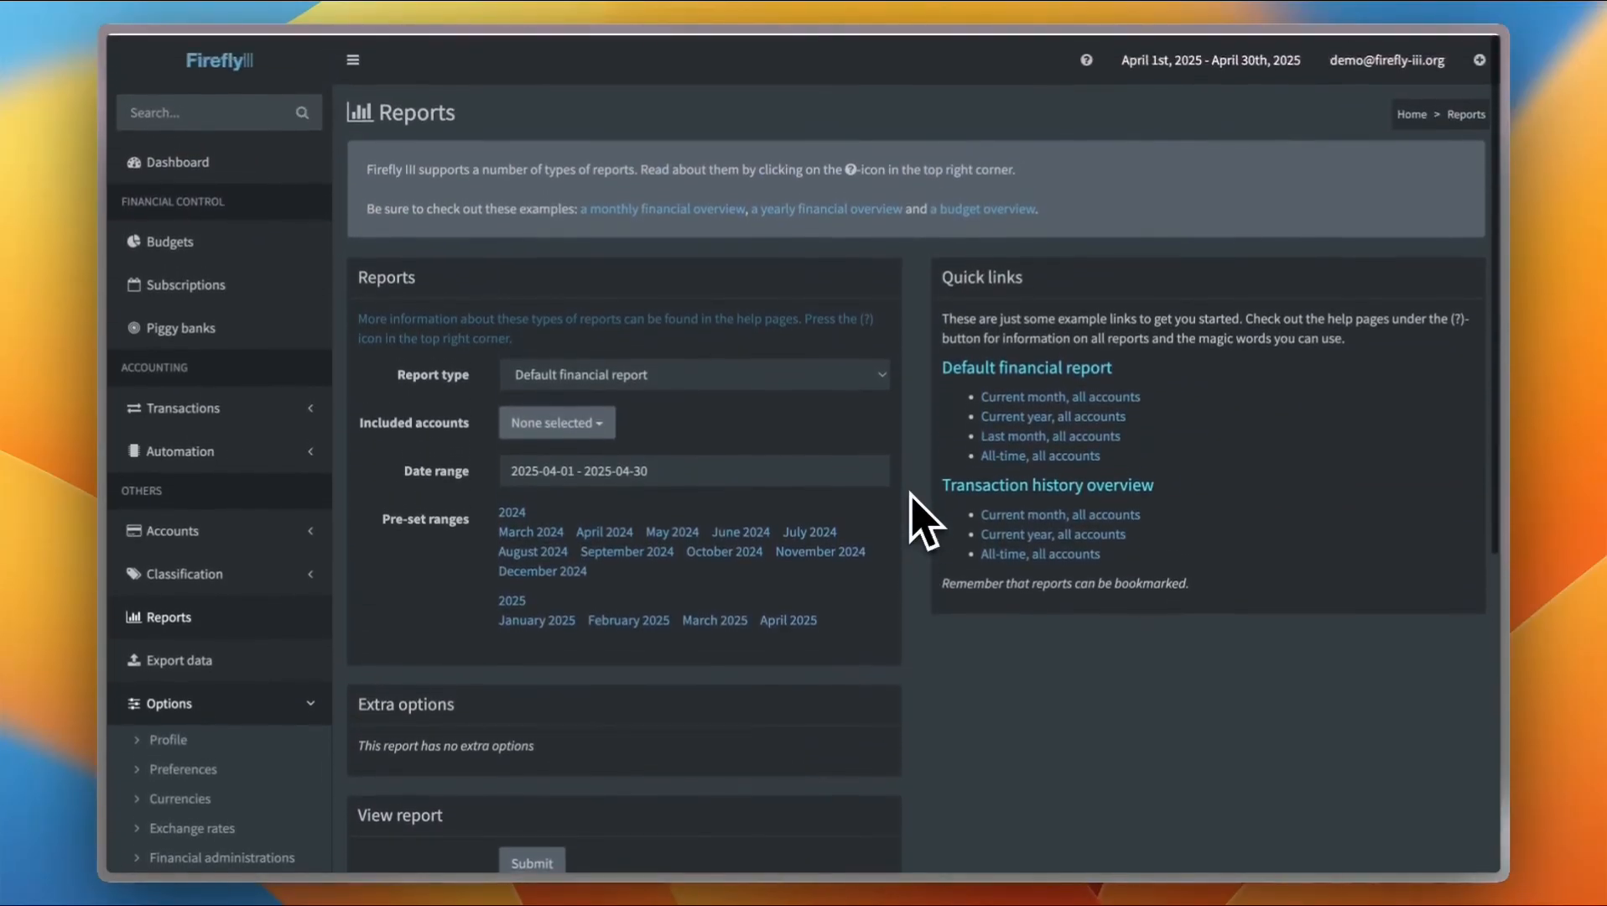